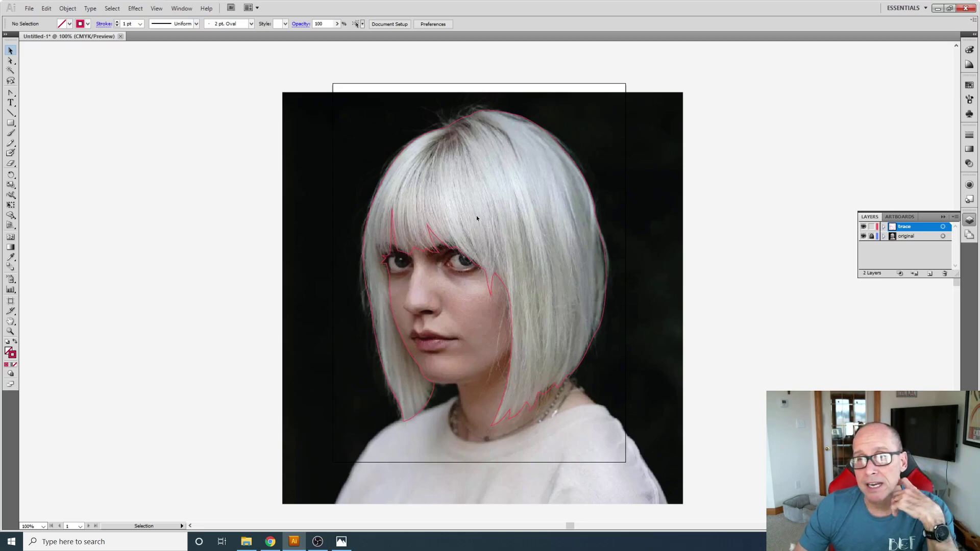
Step: Hide the original photo layer to inspect the traced hair outline alone, and show the layer again
click(863, 237)
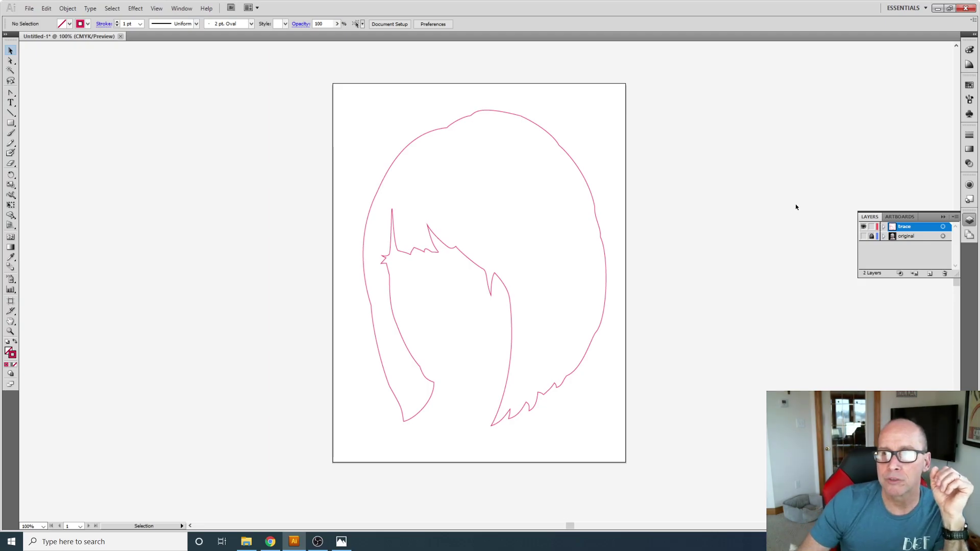
click(864, 236)
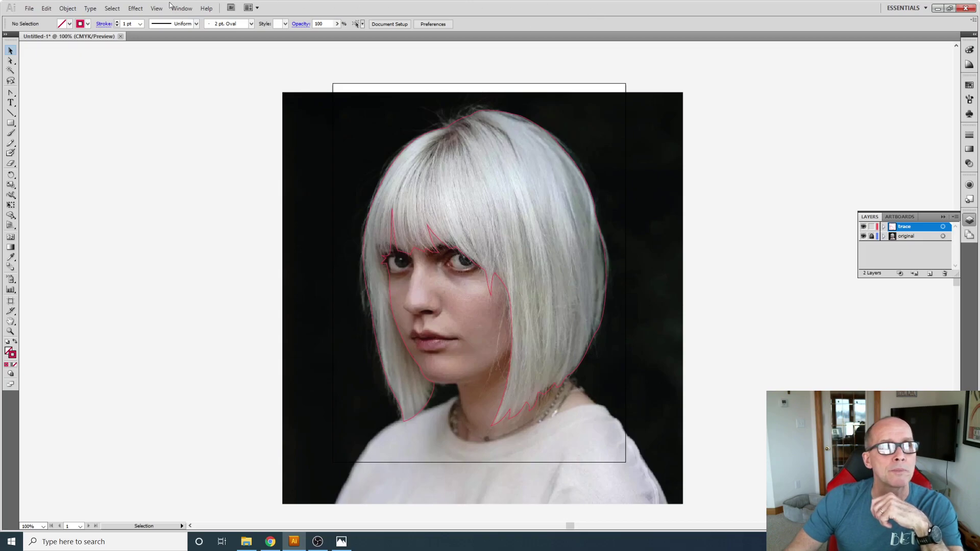
Step: Create a new Letter-size print document, 612 by 792 pt, with one artboard in portrait orientation
click(29, 9)
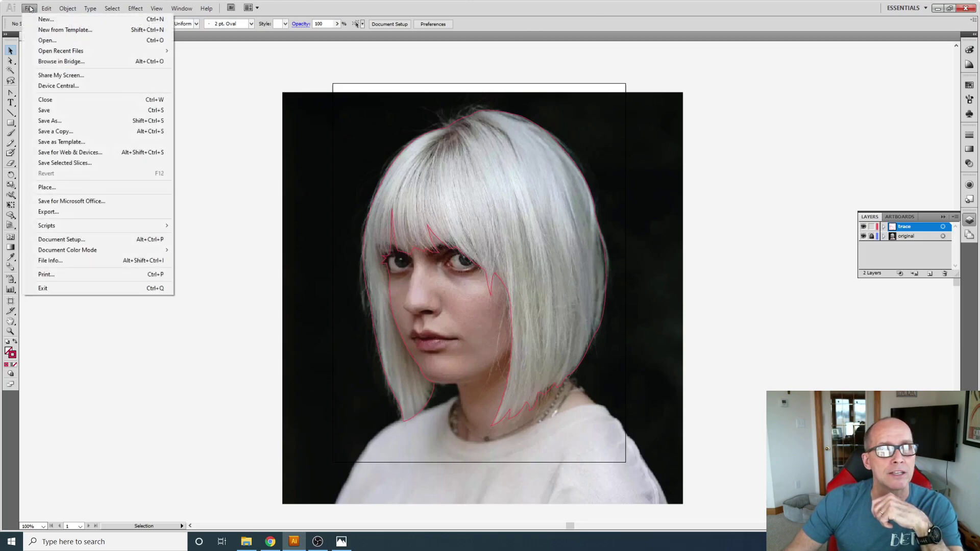
click(42, 20)
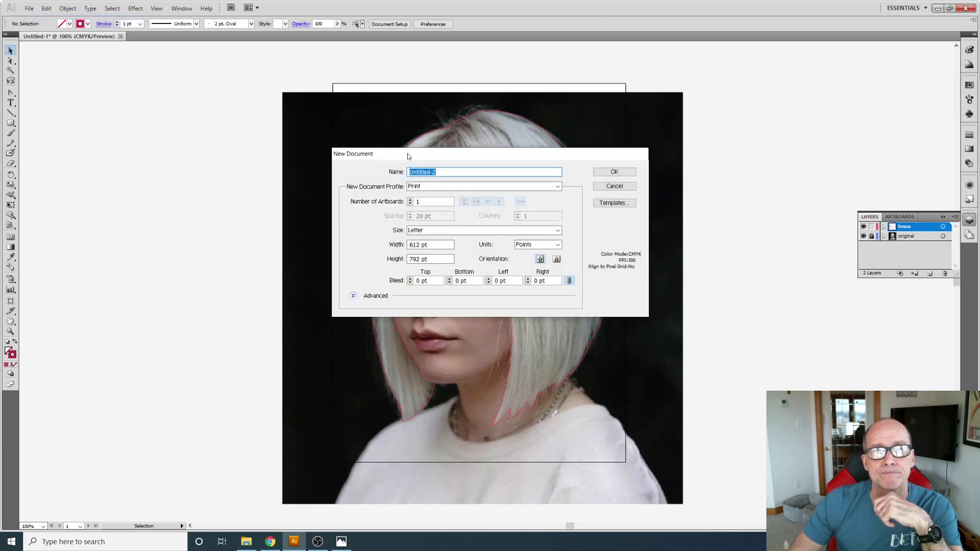
click(624, 171)
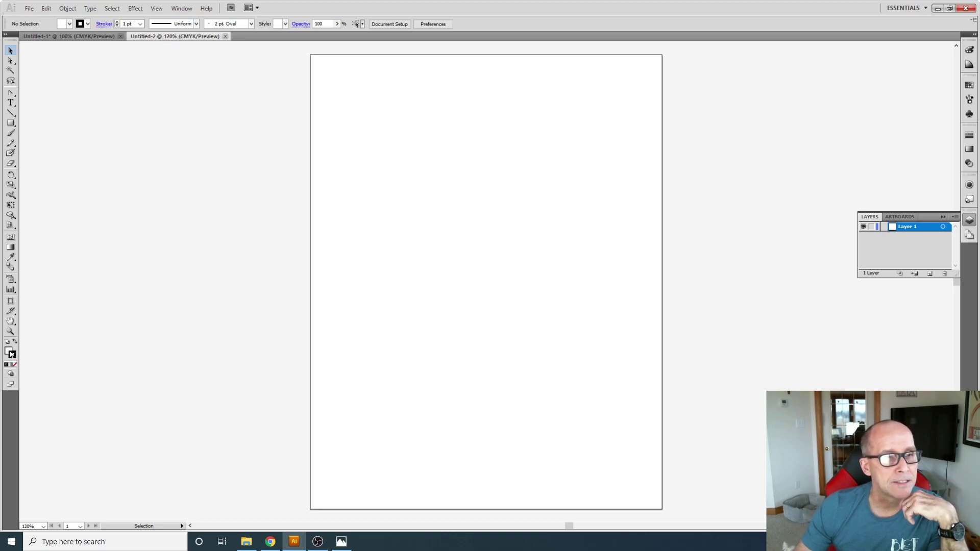
Step: Set the fill to None and the stroke to magenta with M at 76.47%
click(12, 355)
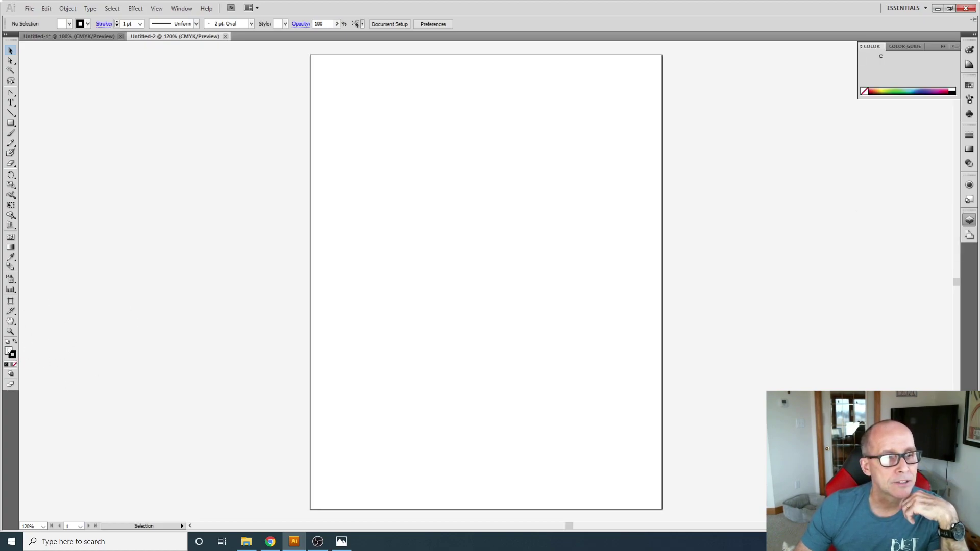
click(864, 92)
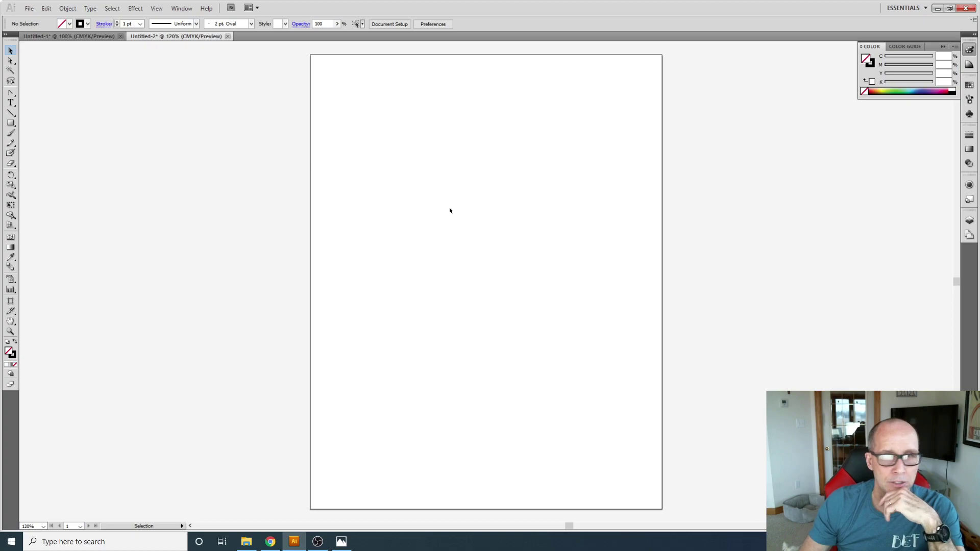
click(12, 355)
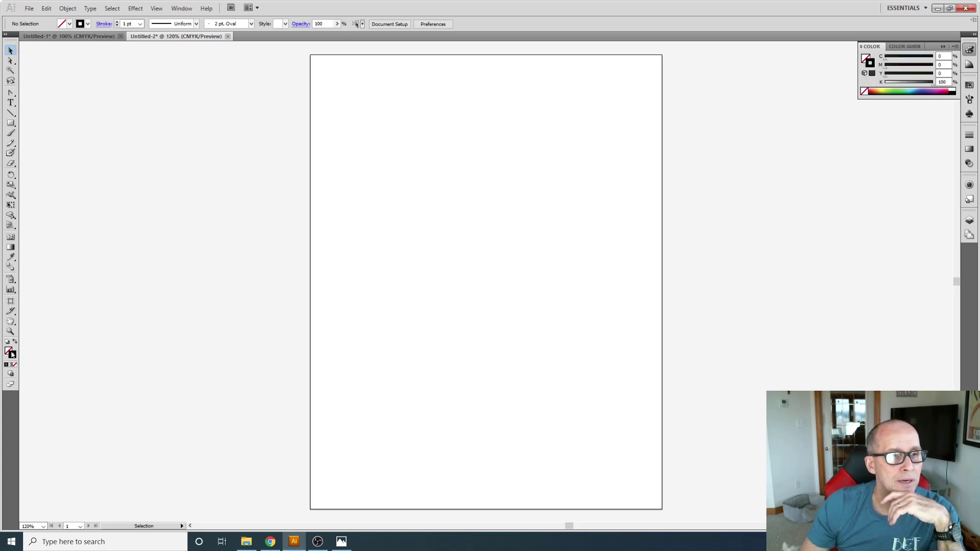
click(945, 91)
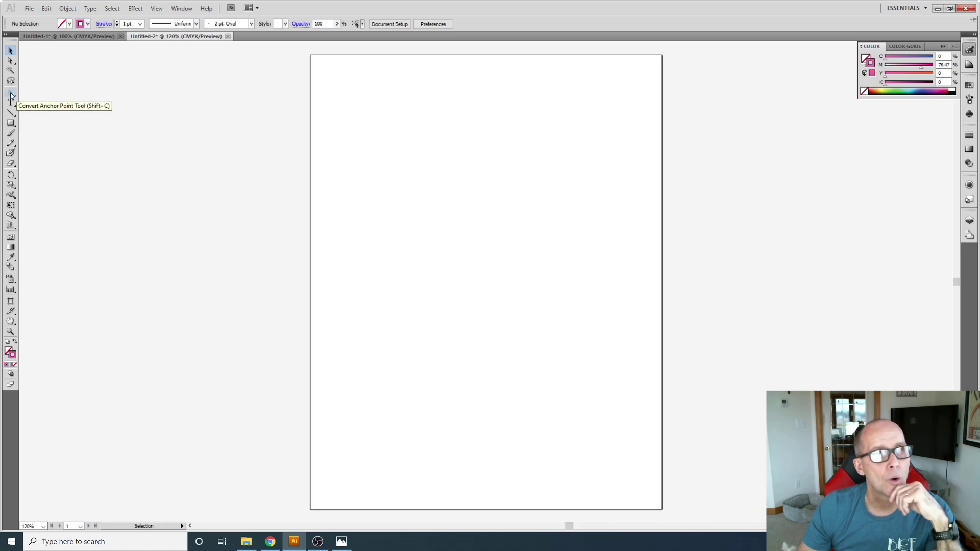
Step: Draw an open, C-shaped path of straight segments with five anchor points using the Pen tool
drag(11, 95, 41, 98)
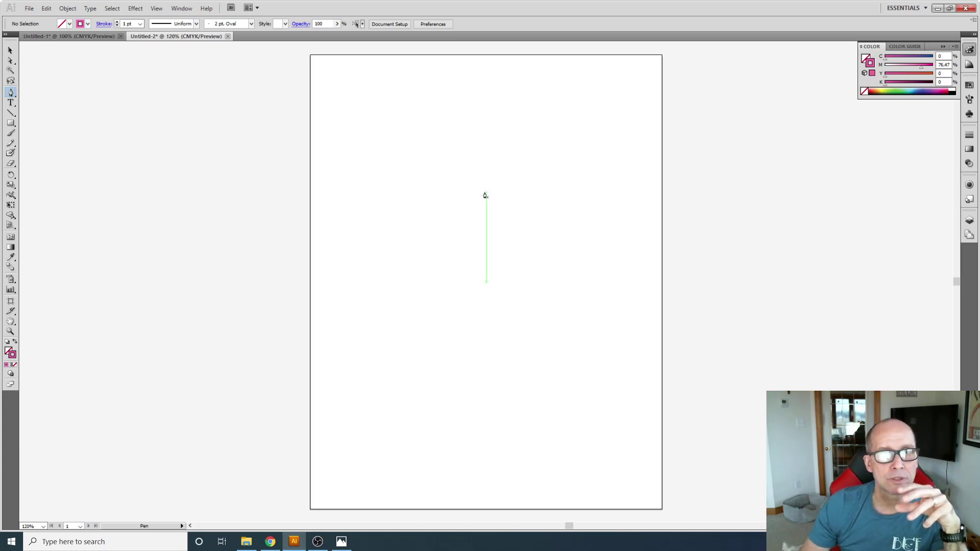
click(562, 128)
click(430, 175)
click(371, 275)
click(396, 390)
click(512, 464)
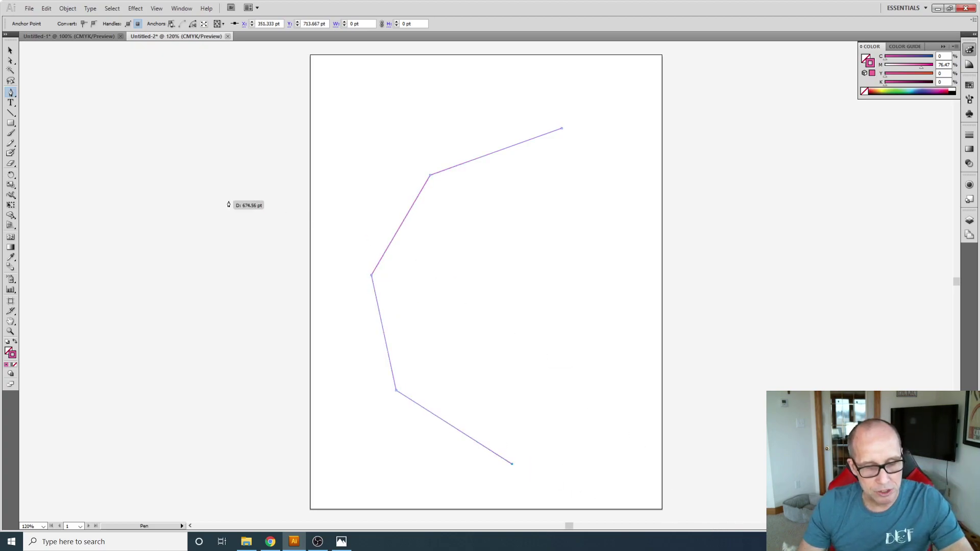
Step: Convert all five corner anchors of the C-shaped path to smooth points with the Convert Anchor Point tool
key(shift+c)
click(11, 97)
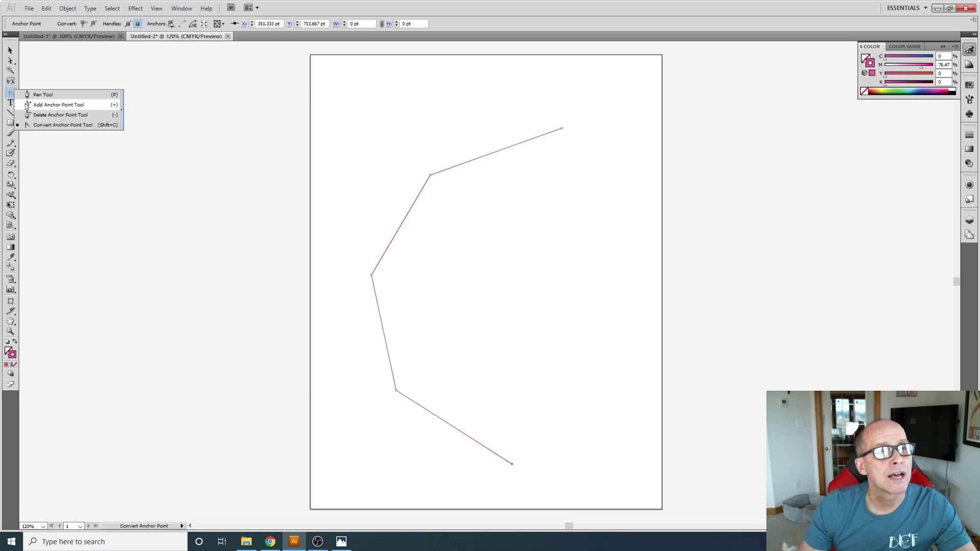
click(59, 126)
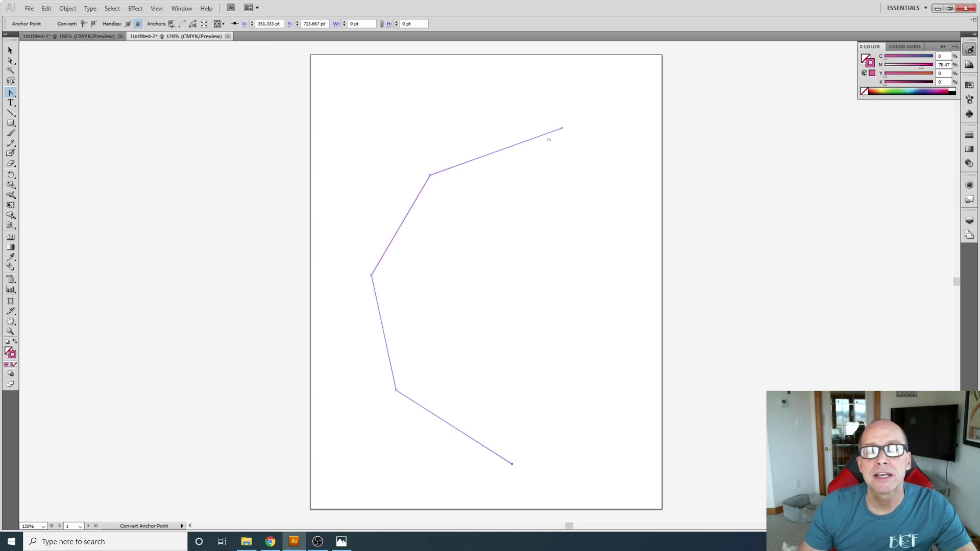
drag(561, 128, 534, 131)
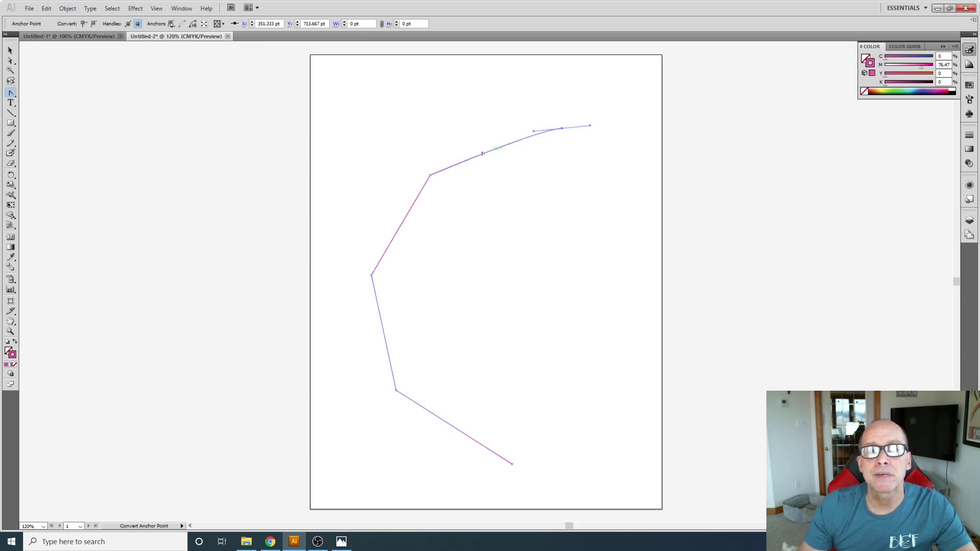
drag(430, 176, 406, 192)
drag(371, 275, 371, 297)
drag(397, 391, 408, 407)
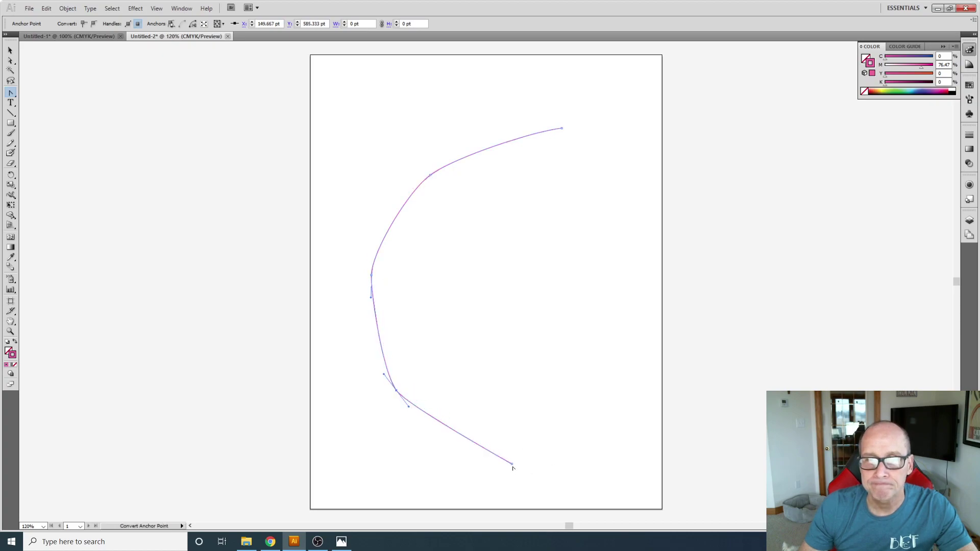
drag(513, 463, 536, 467)
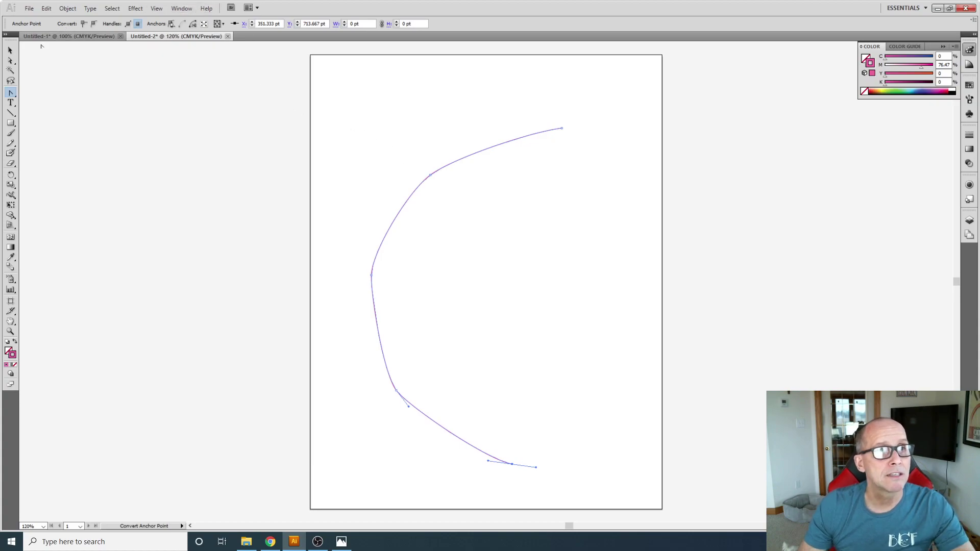
Step: Lengthen both direction handles of the upper-left anchor and the inner handle of the top endpoint to round the upper curve
click(11, 61)
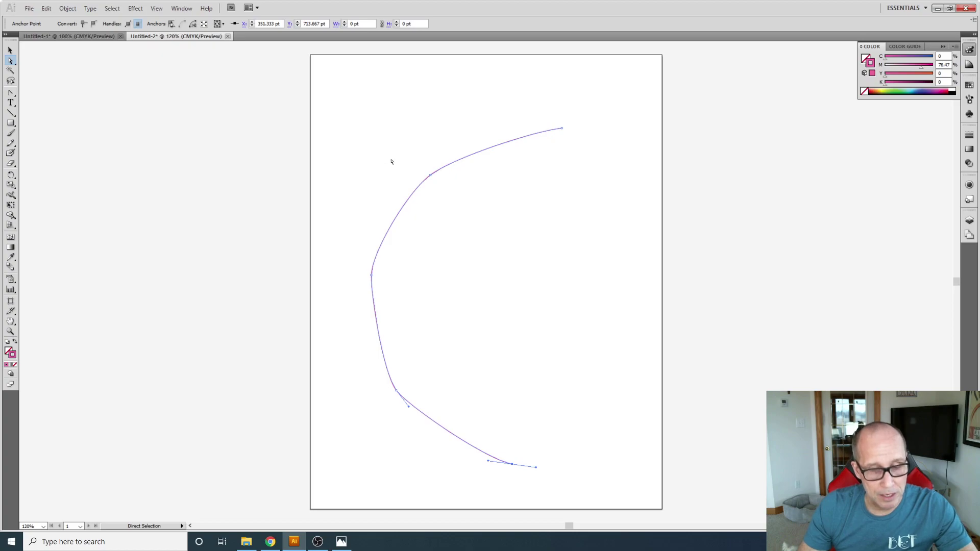
drag(431, 177, 432, 177)
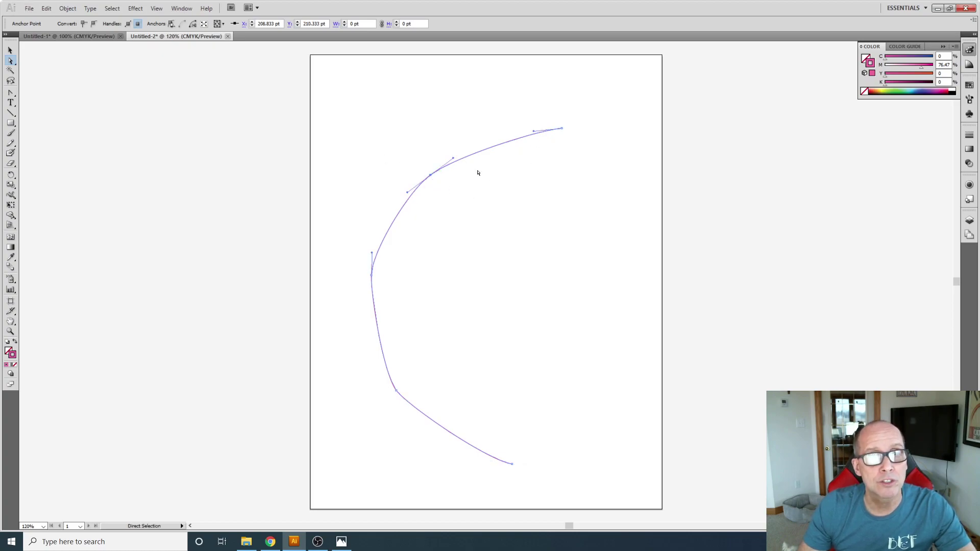
drag(453, 158, 477, 145)
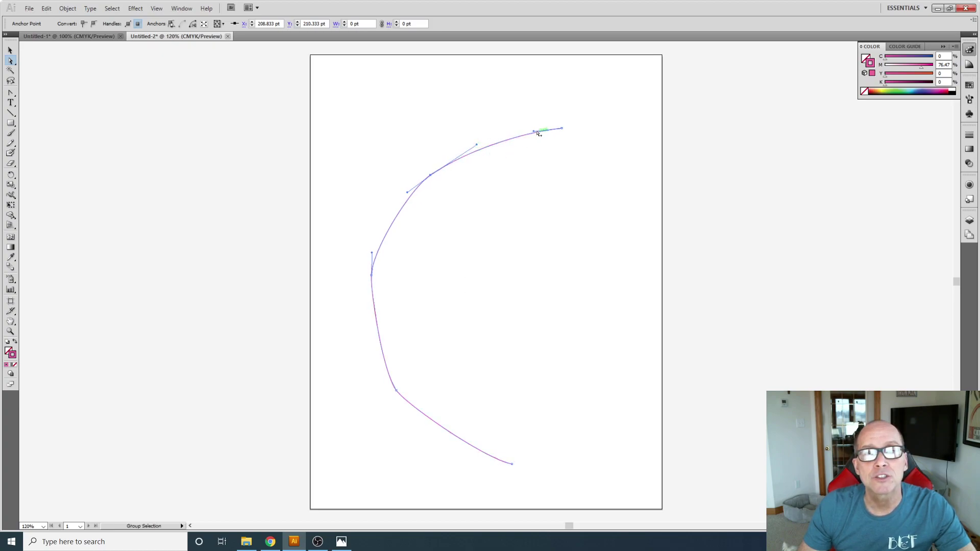
drag(535, 131, 511, 130)
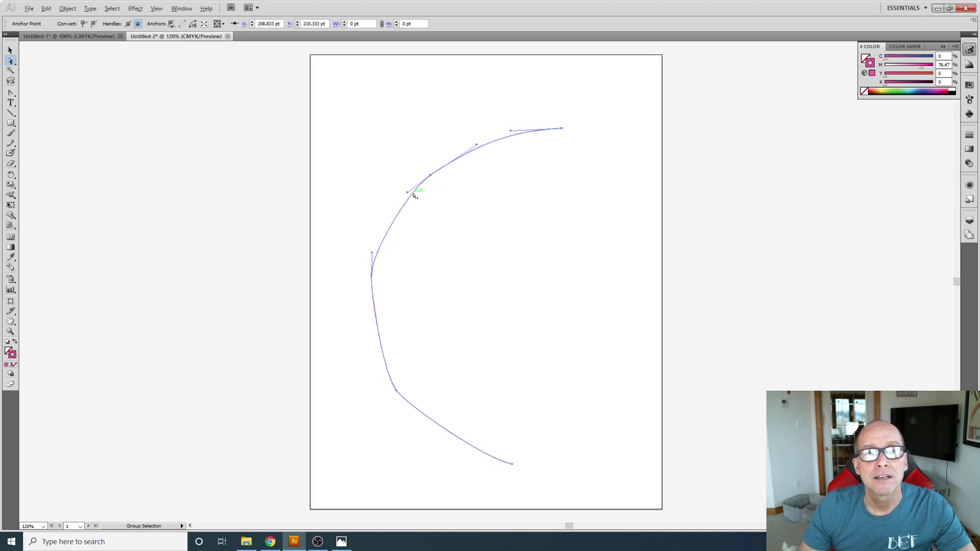
drag(409, 193, 390, 204)
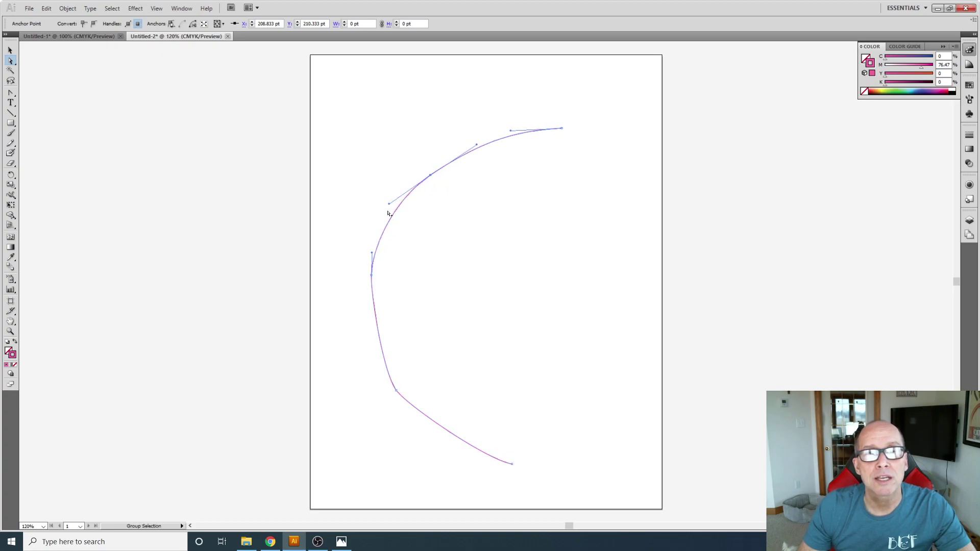
Step: Lengthen the upper and lower direction handles of the path's leftmost anchor to smooth the curve there
click(373, 257)
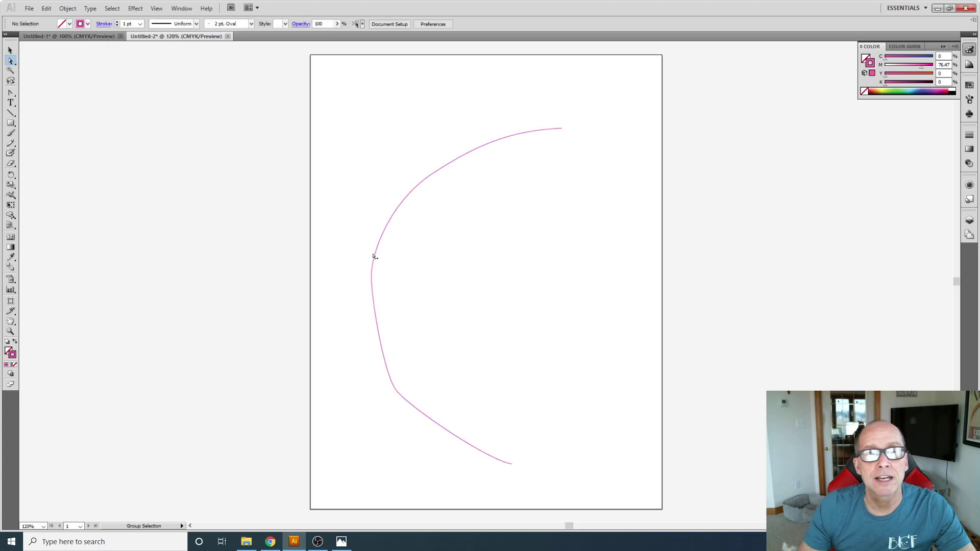
click(372, 276)
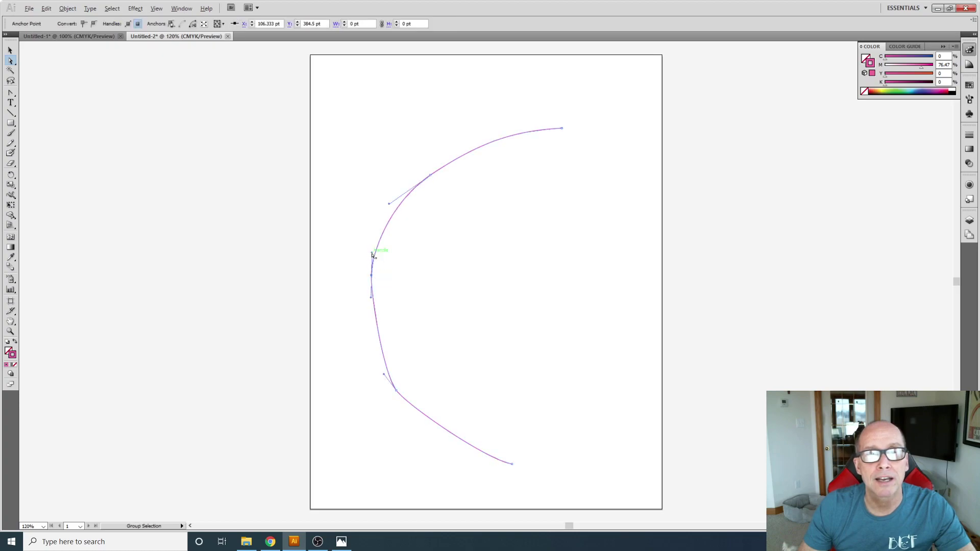
drag(373, 252, 371, 244)
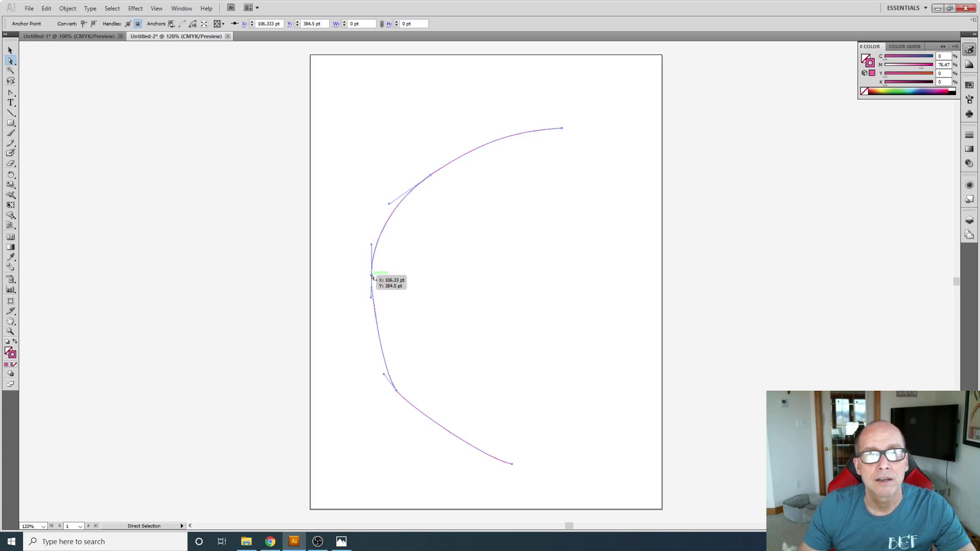
drag(372, 300, 371, 331)
Step: Lengthen both direction handles of the lower-left anchor to round the lower curve, and deselect the path
click(397, 391)
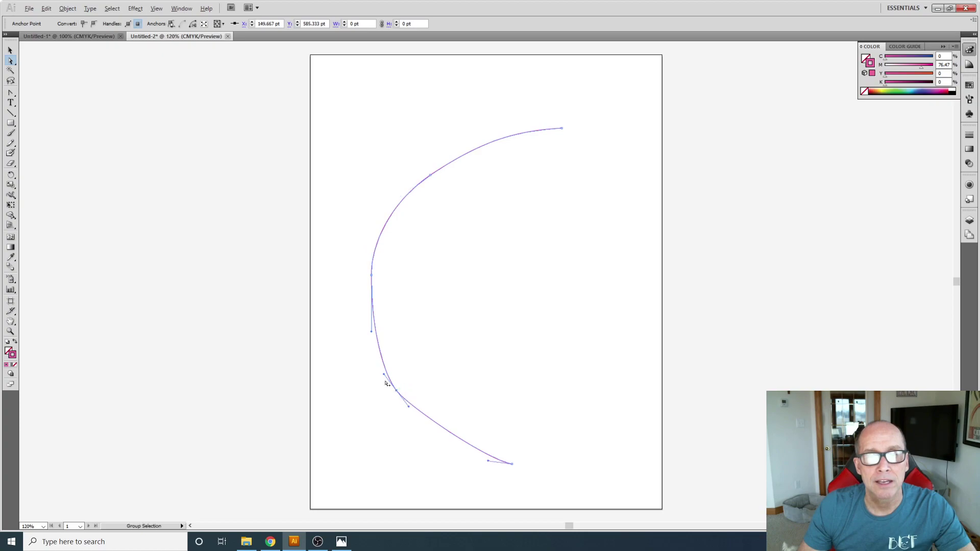
drag(385, 377, 376, 357)
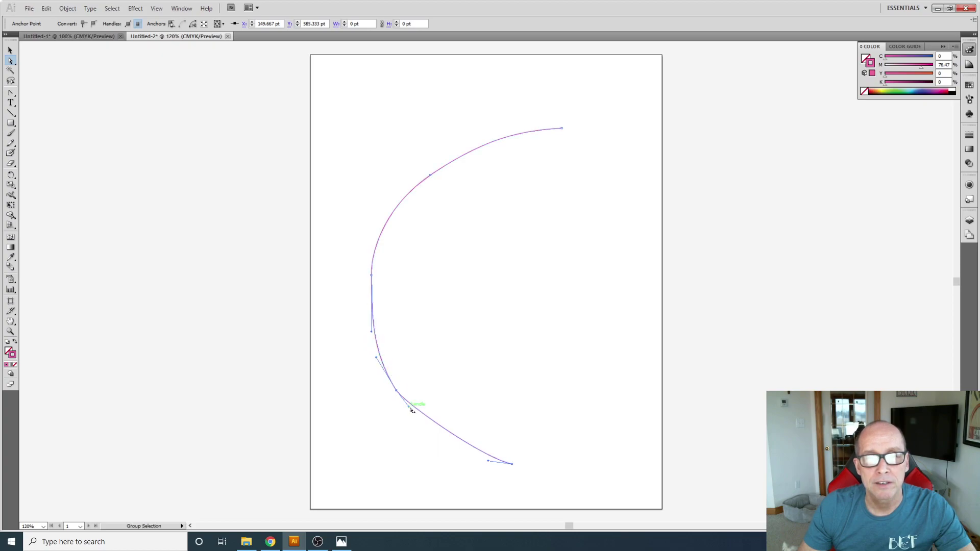
drag(410, 409, 433, 437)
click(657, 481)
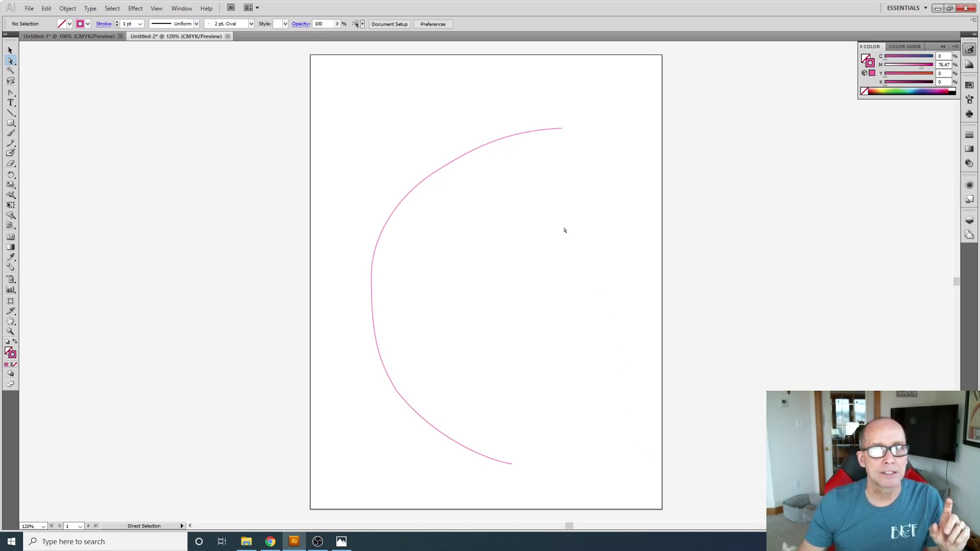
Step: Remove the leftmost anchor from the curved path with the Delete Anchor Point tool
click(471, 155)
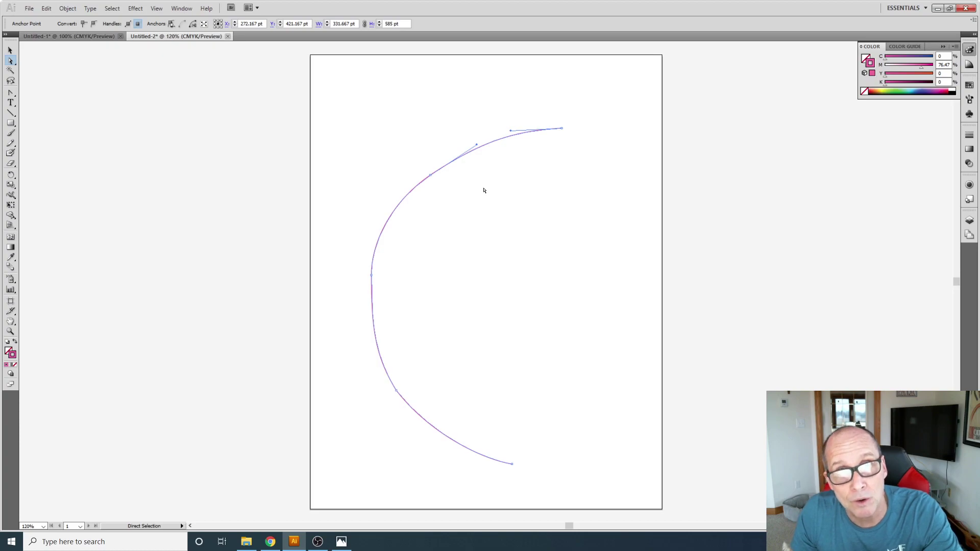
key(minus)
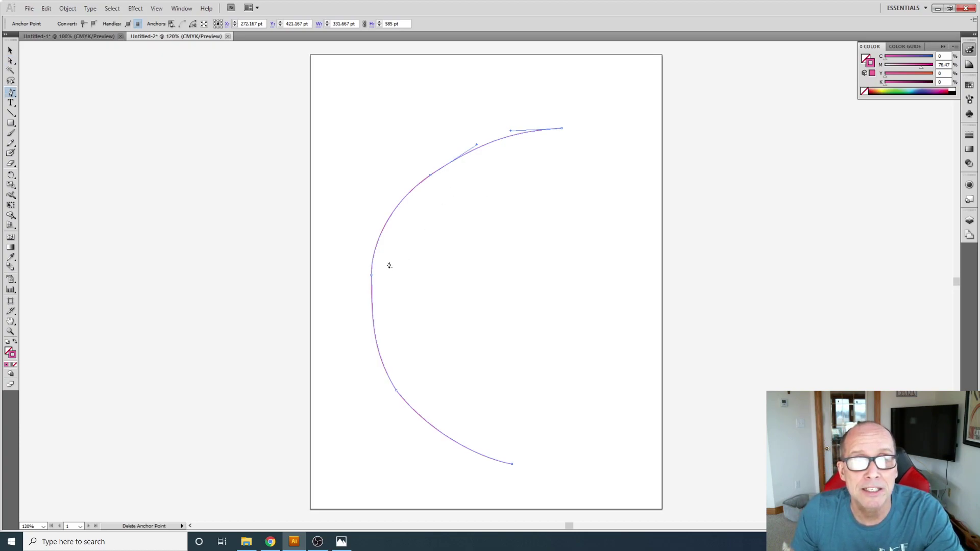
click(373, 279)
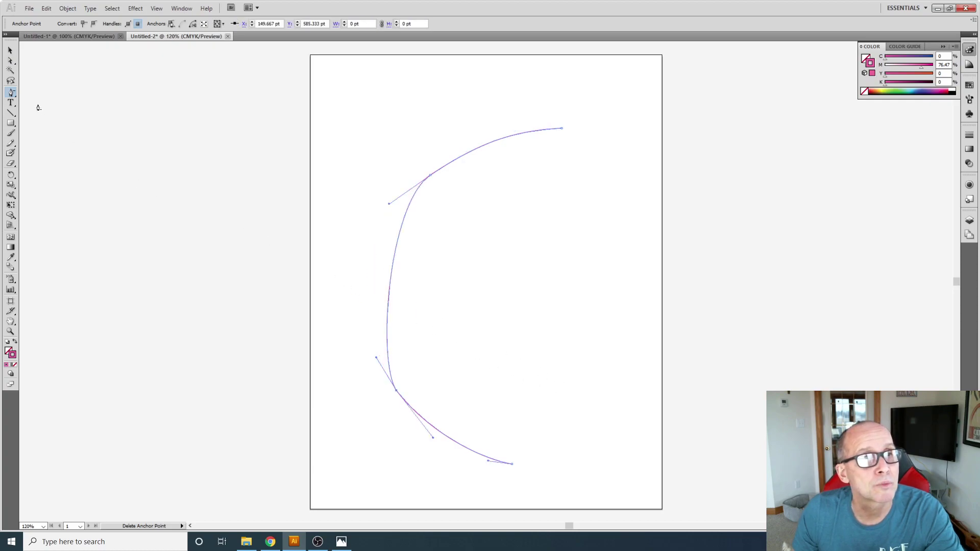
Step: Extend the facing direction handles of the upper-left and lower-left anchors to bulge the left curve outward, and deselect the path
click(11, 61)
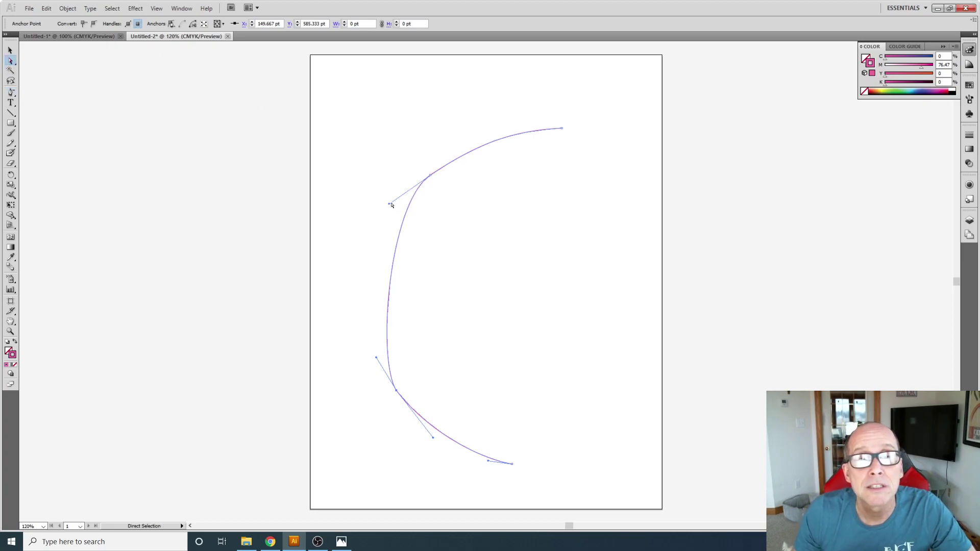
drag(389, 204, 347, 248)
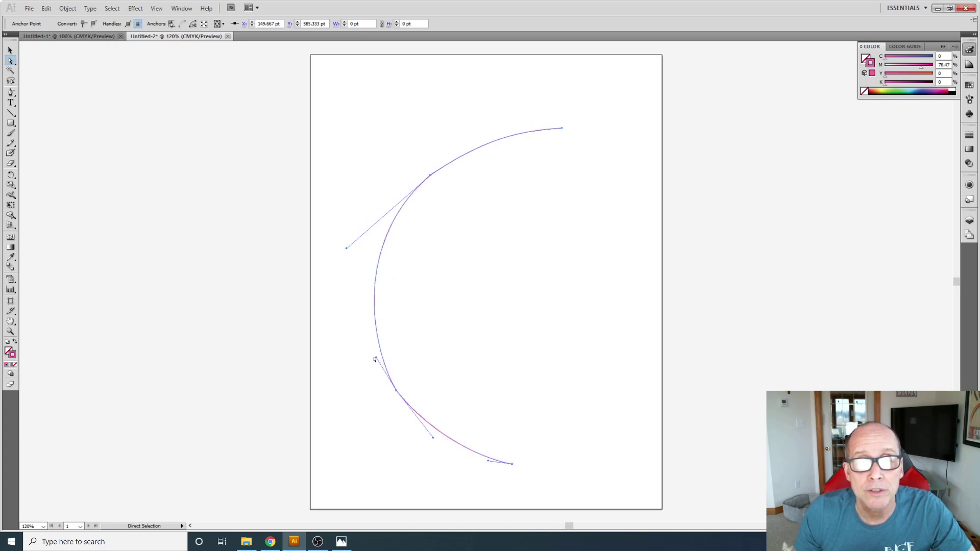
drag(377, 357, 366, 330)
click(212, 245)
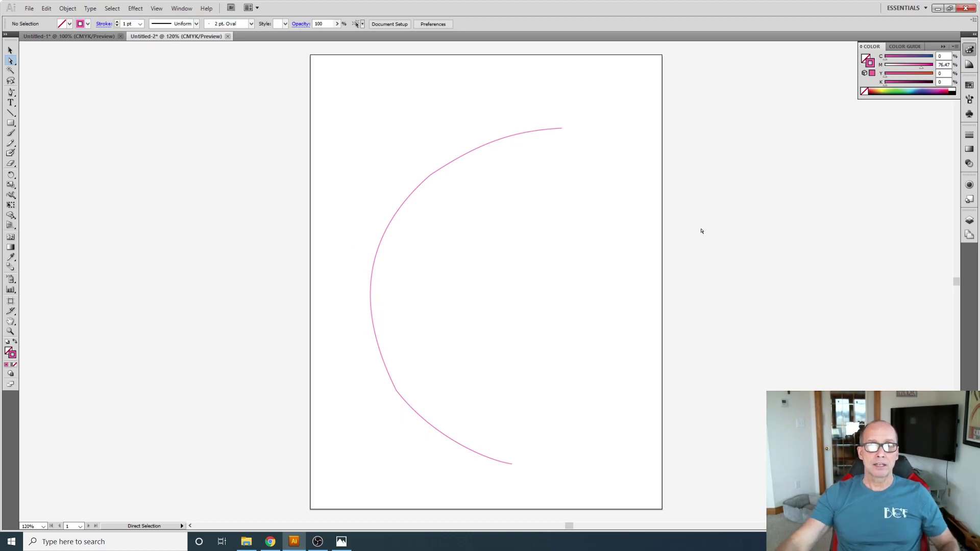
Step: Nudge the lower direction handles of the curve's lower-left and upper-left anchors to smooth the joins, and deselect the path
click(407, 399)
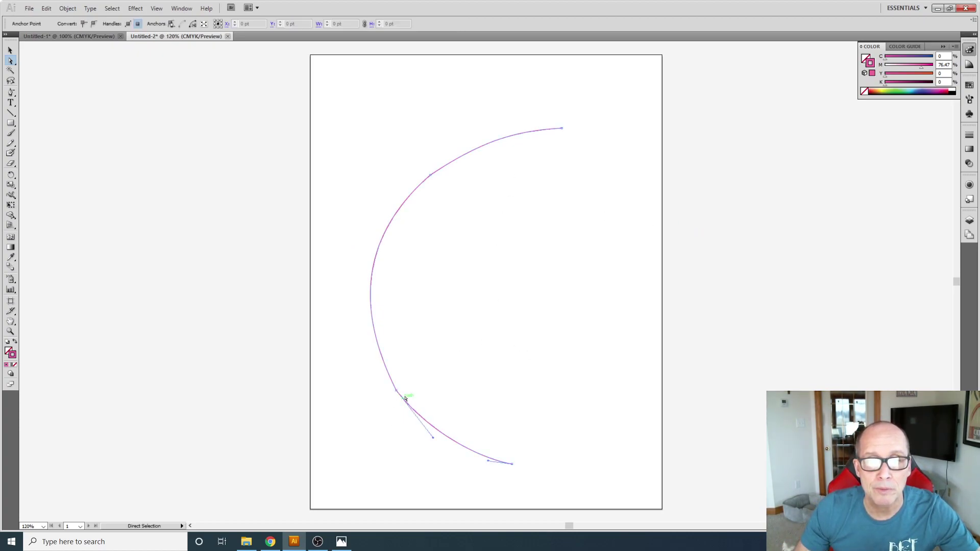
click(396, 391)
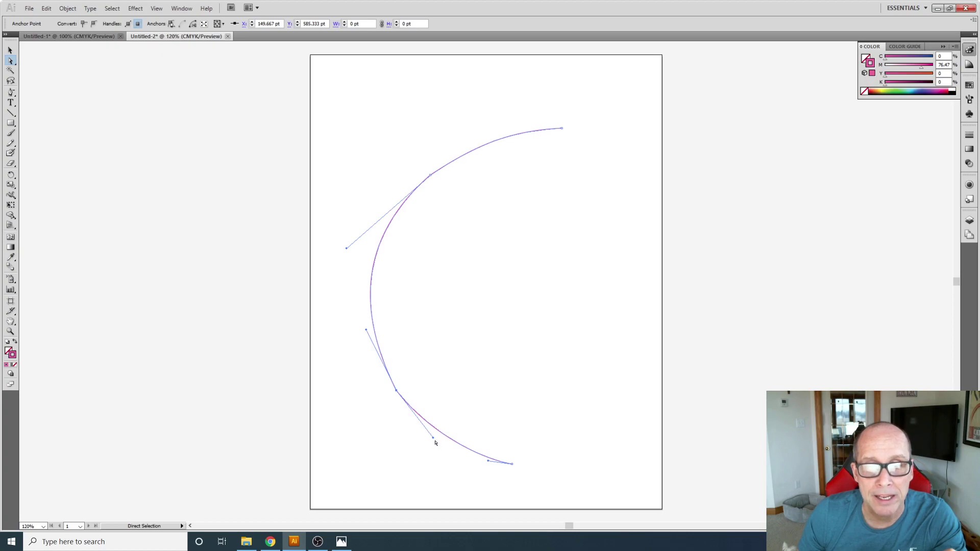
drag(433, 440, 431, 442)
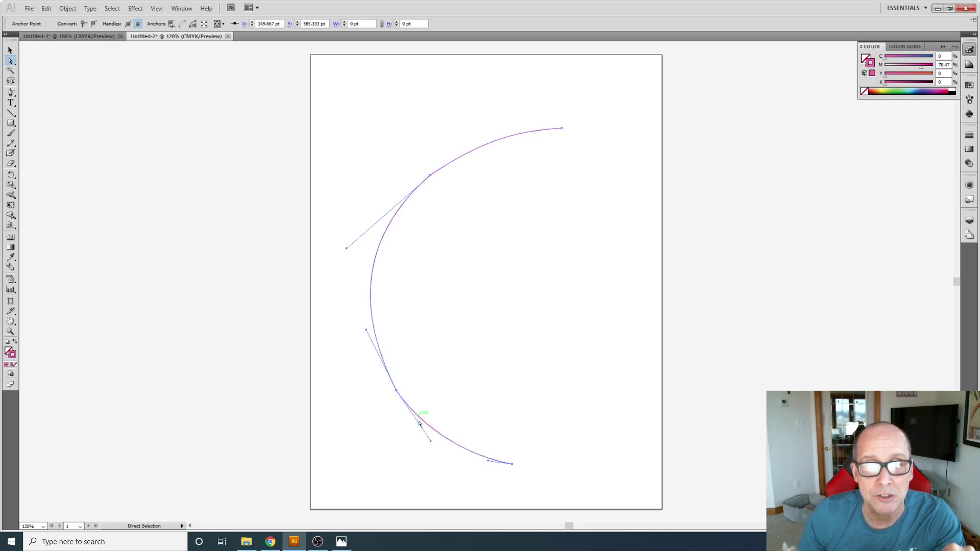
click(431, 176)
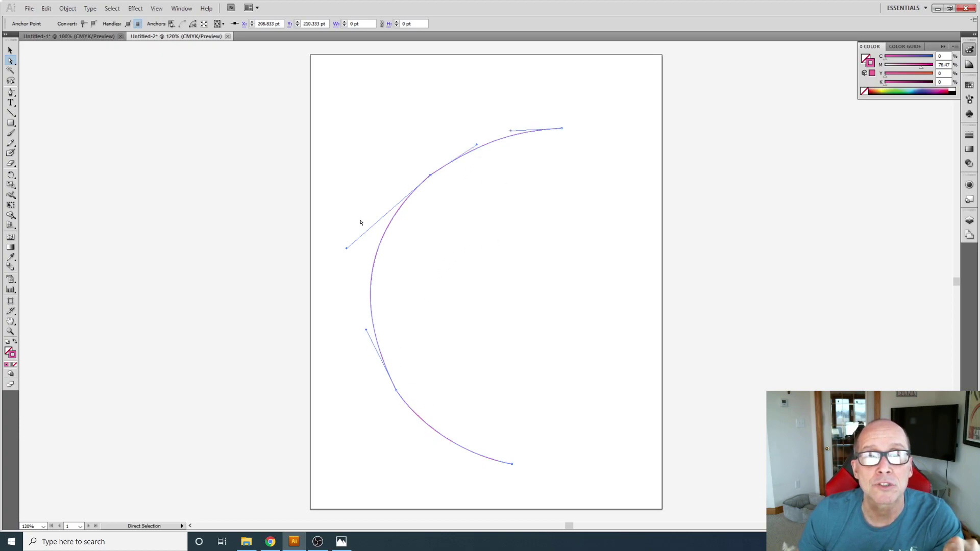
drag(347, 248, 346, 247)
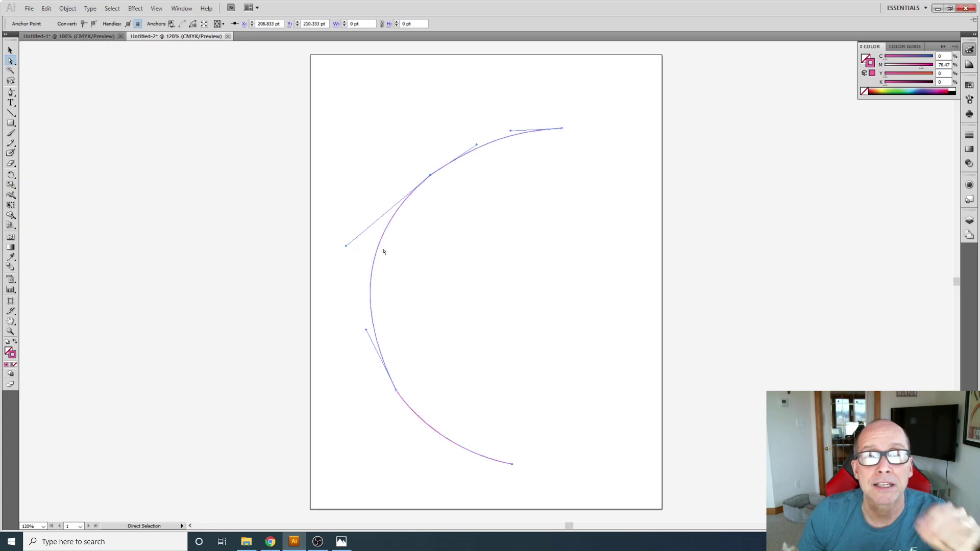
click(531, 318)
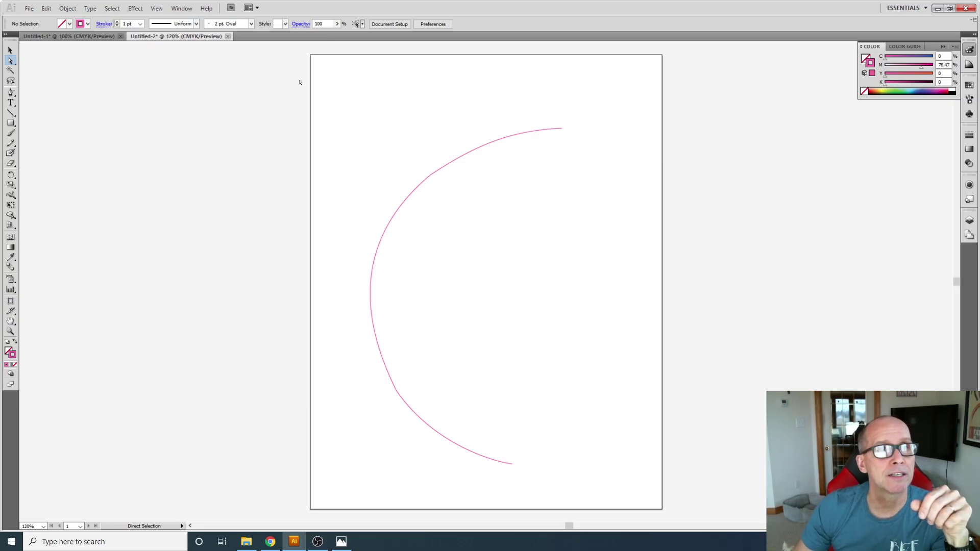
Step: Switch to the Untitled-1 document and hide its original layer to examine the traced hair outline on its own
click(78, 36)
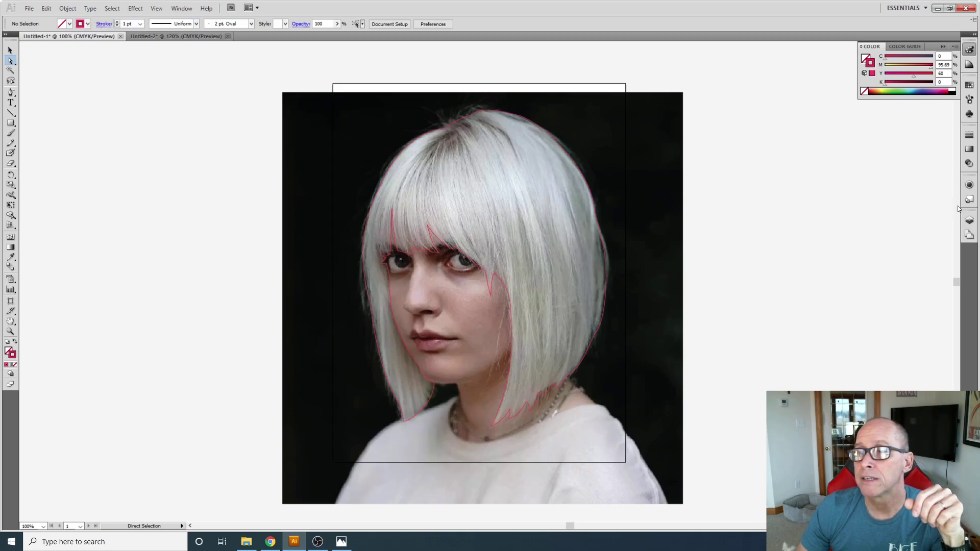
click(970, 220)
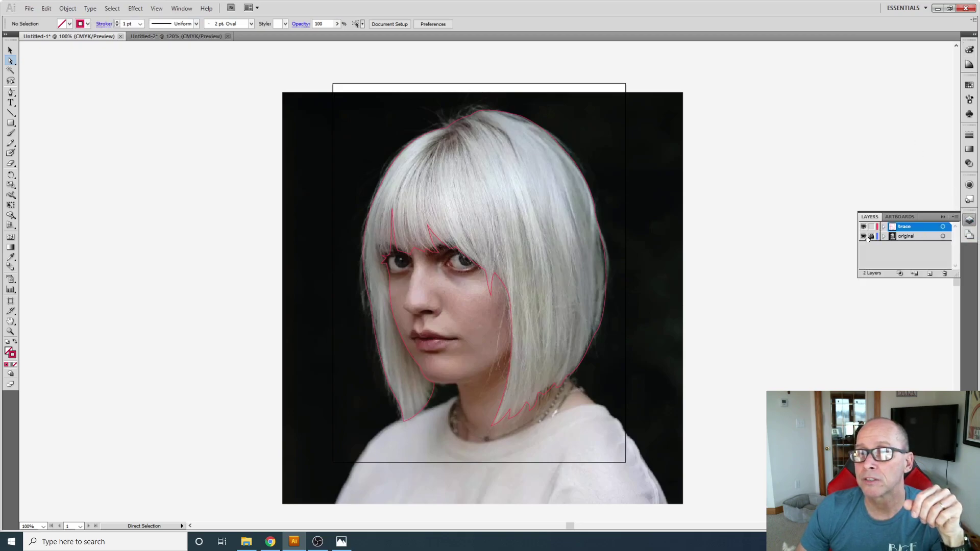
click(864, 236)
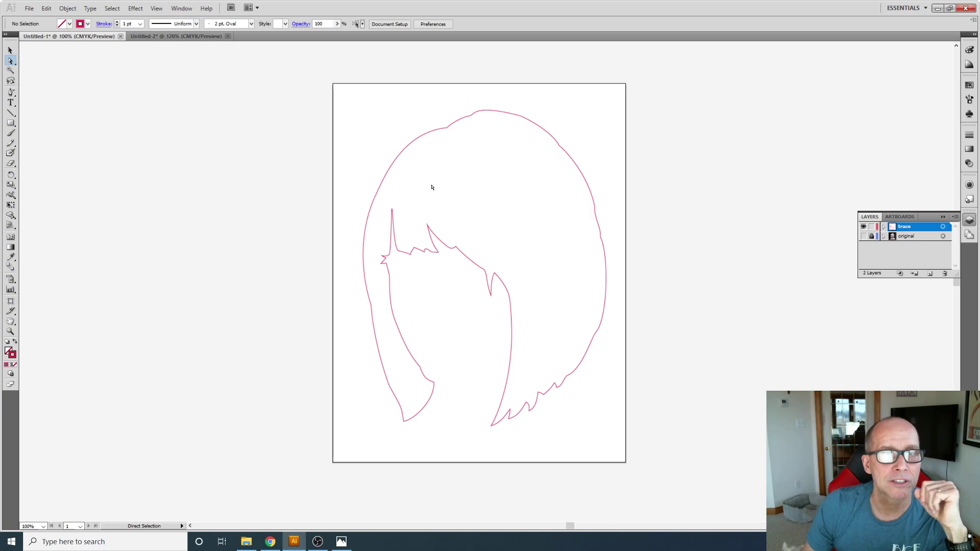
Step: Return to the Untitled-2 document and delete the practice curve from the artboard
click(170, 37)
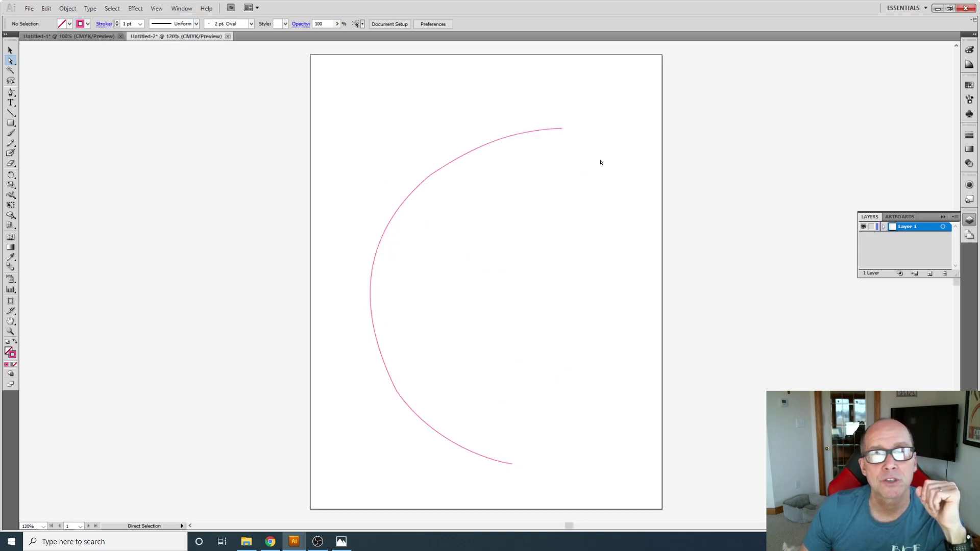
key(ctrl+a)
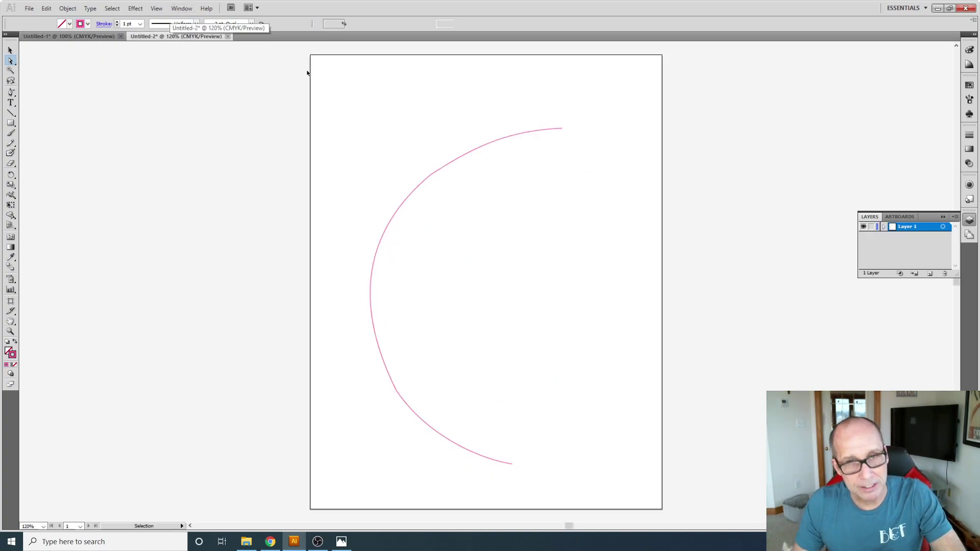
key(Delete)
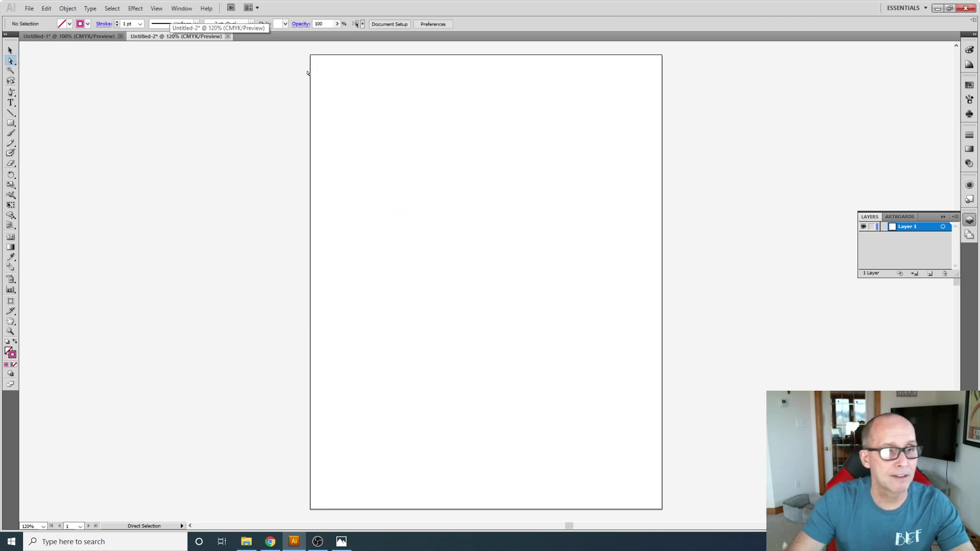
Step: Paste the portrait photo, scale it proportionally to about 801 × 824 pt, position it with the hair inside the artboard, and deselect it
key(v)
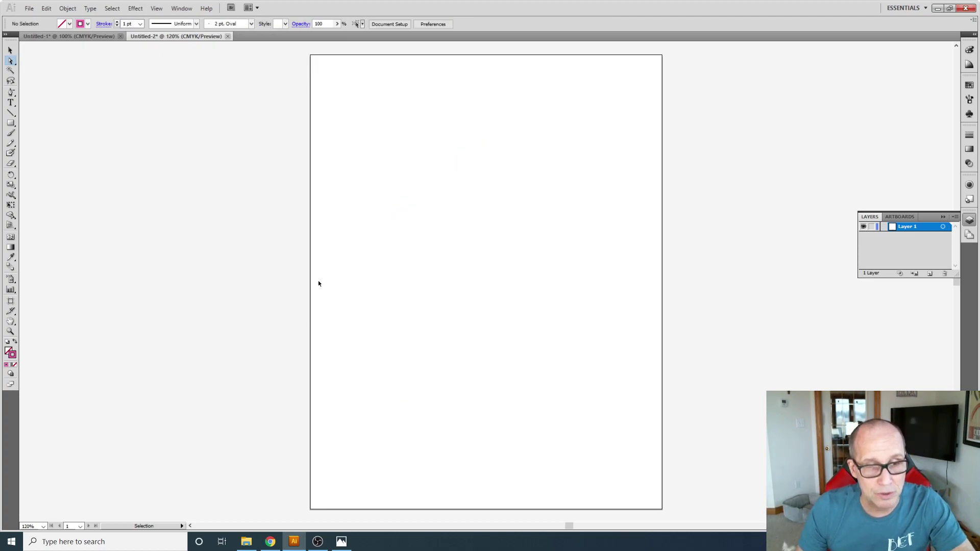
key(ctrl+v)
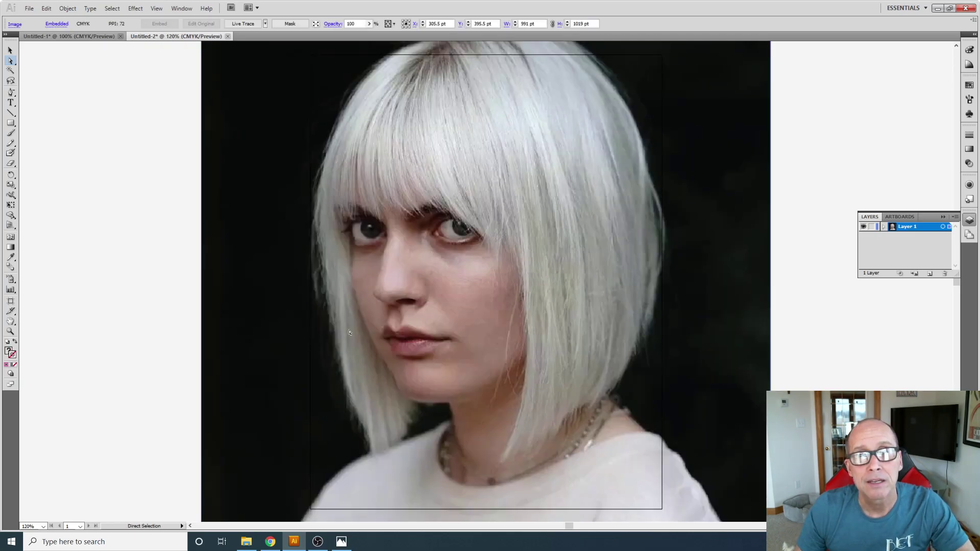
key(v)
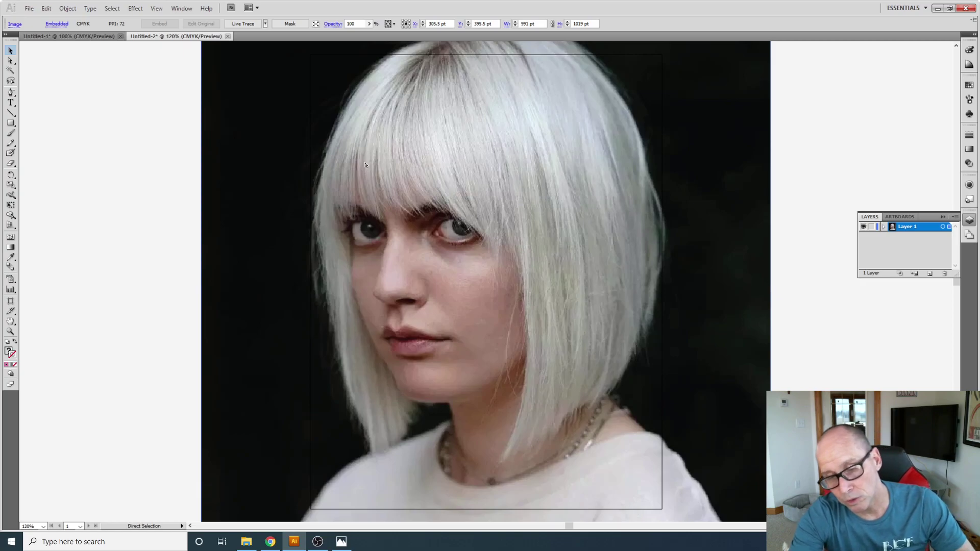
key(ctrl+minus)
key(ctrl+minus)
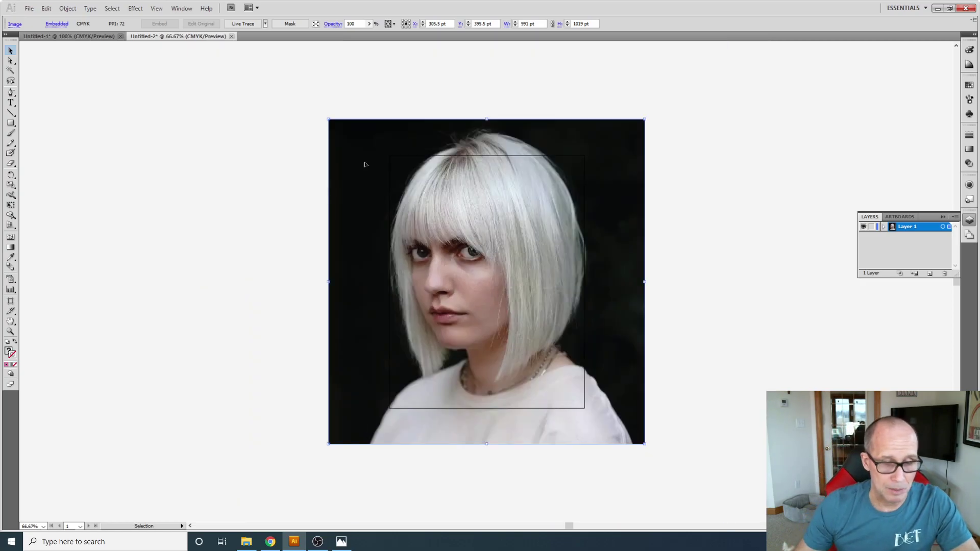
drag(327, 120, 389, 181)
drag(518, 261, 524, 284)
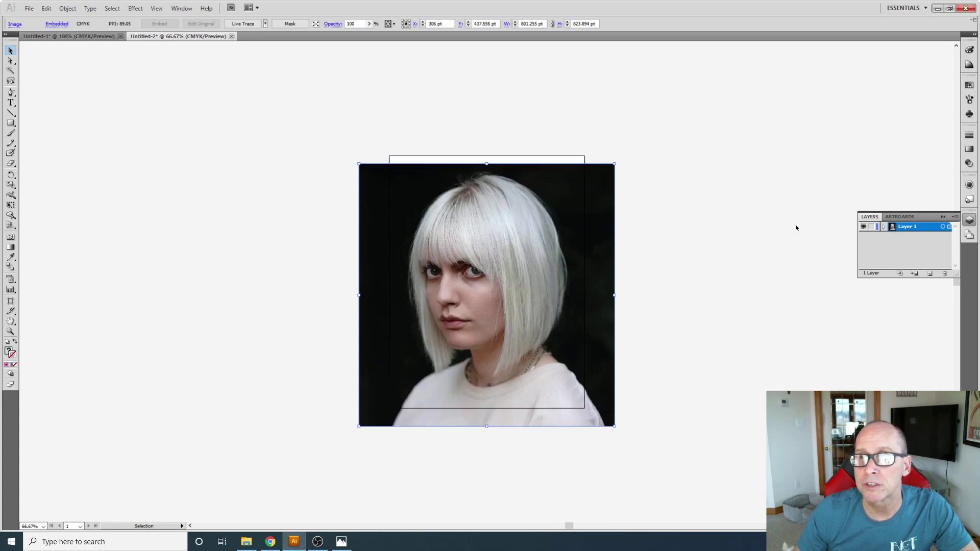
click(749, 201)
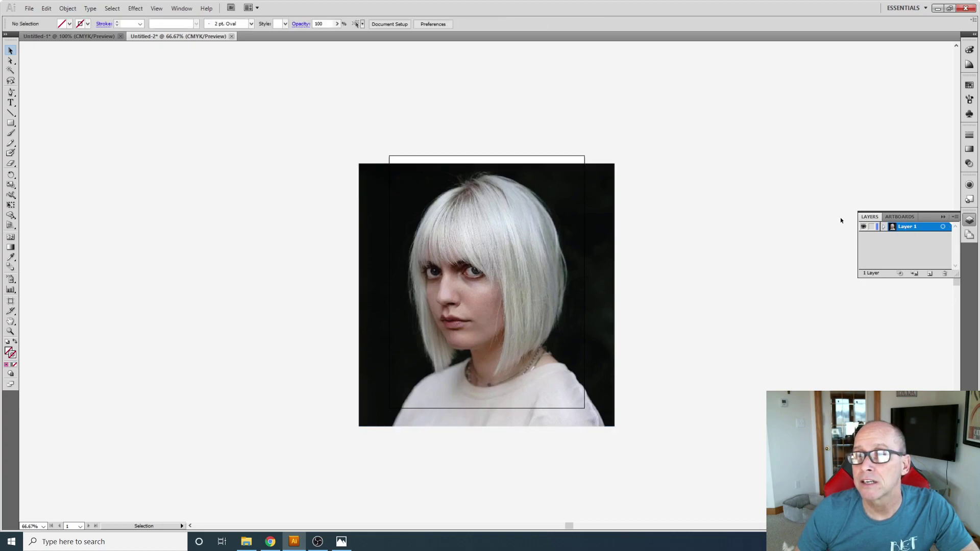
Step: Rename the photo's layer as original and lock it
click(973, 220)
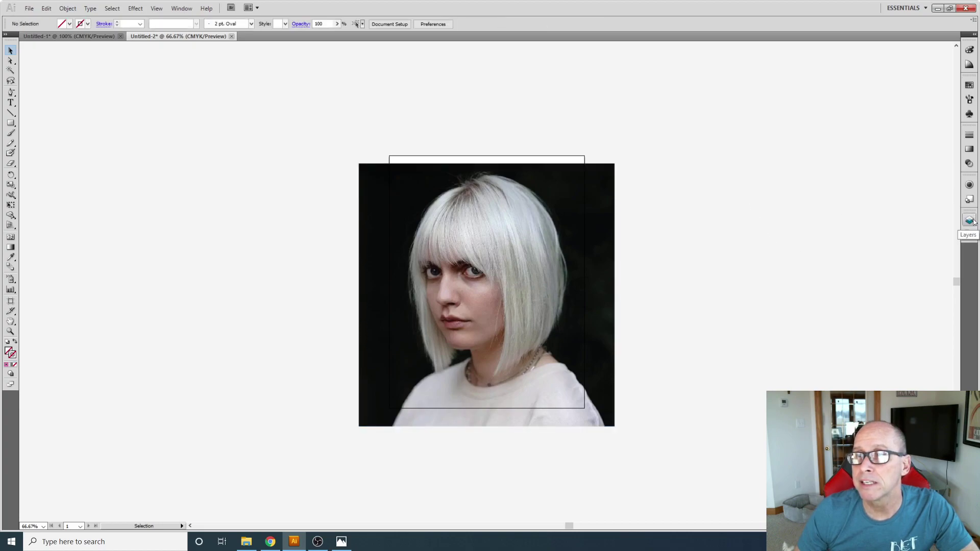
click(969, 221)
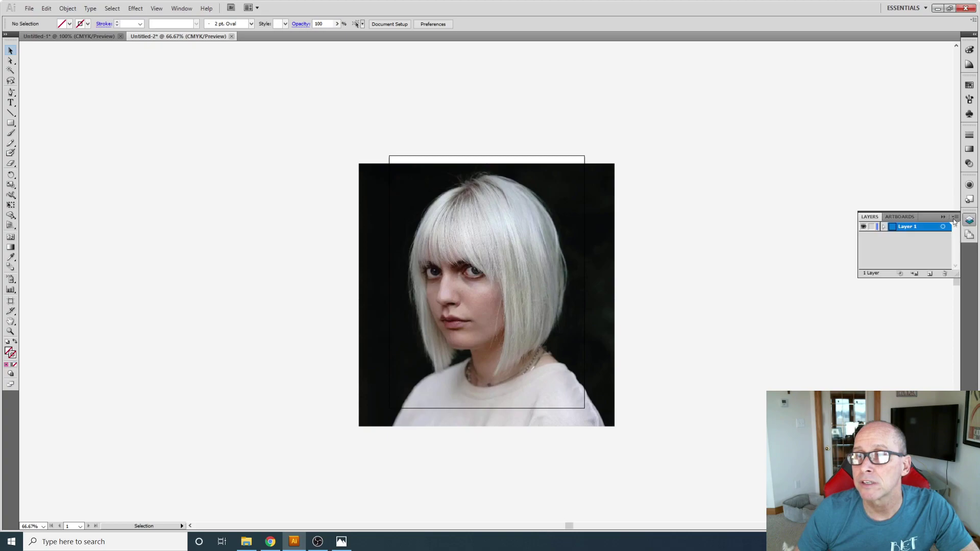
double_click(907, 229)
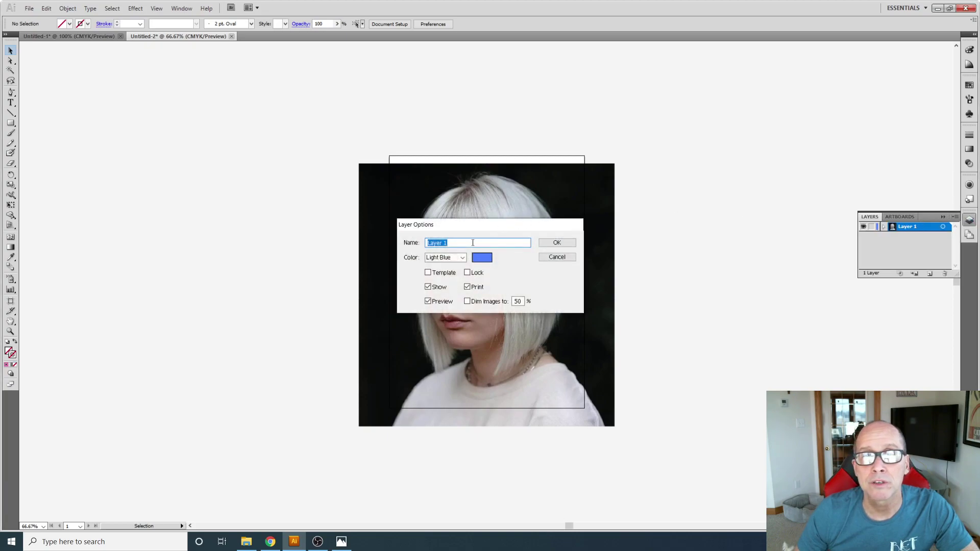
text(original)
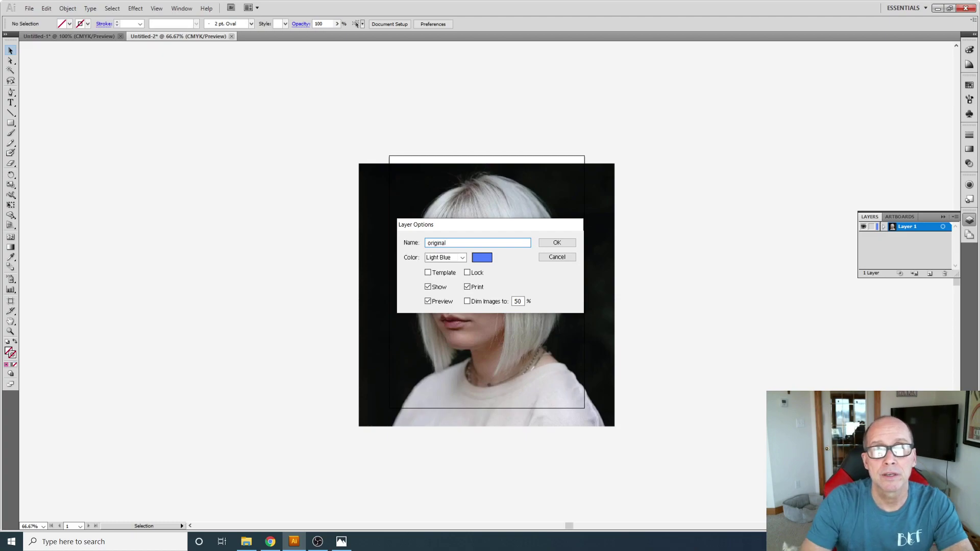
click(556, 245)
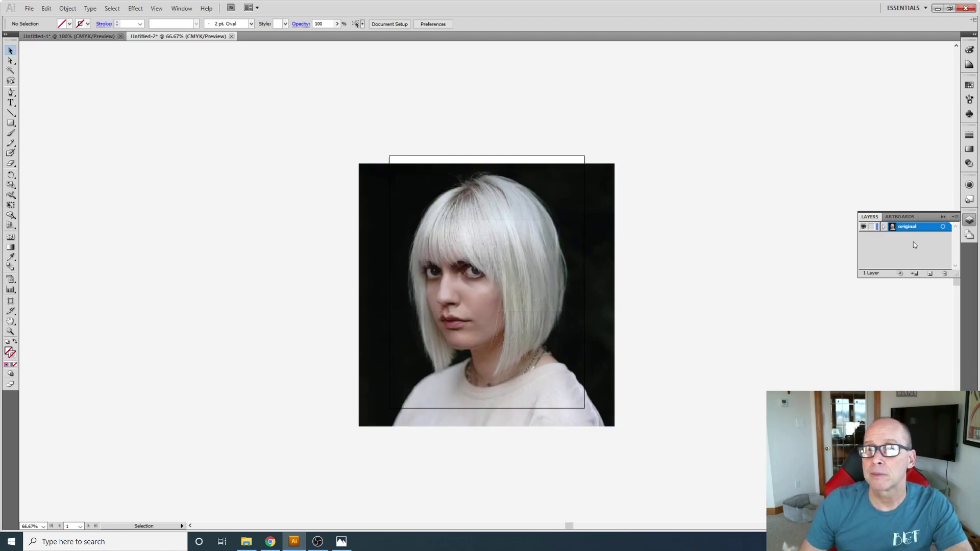
click(873, 227)
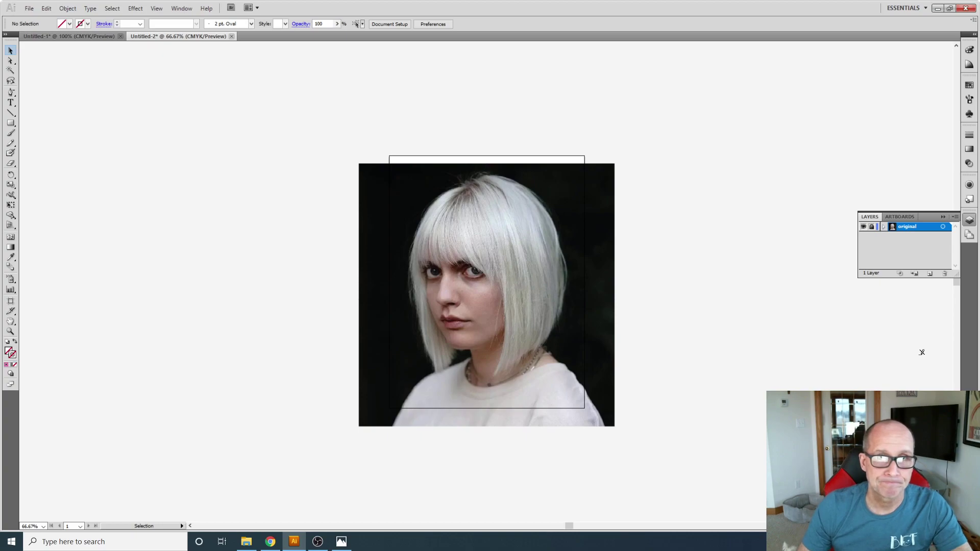
Step: Add a new layer above the original layer and name it trace
click(931, 275)
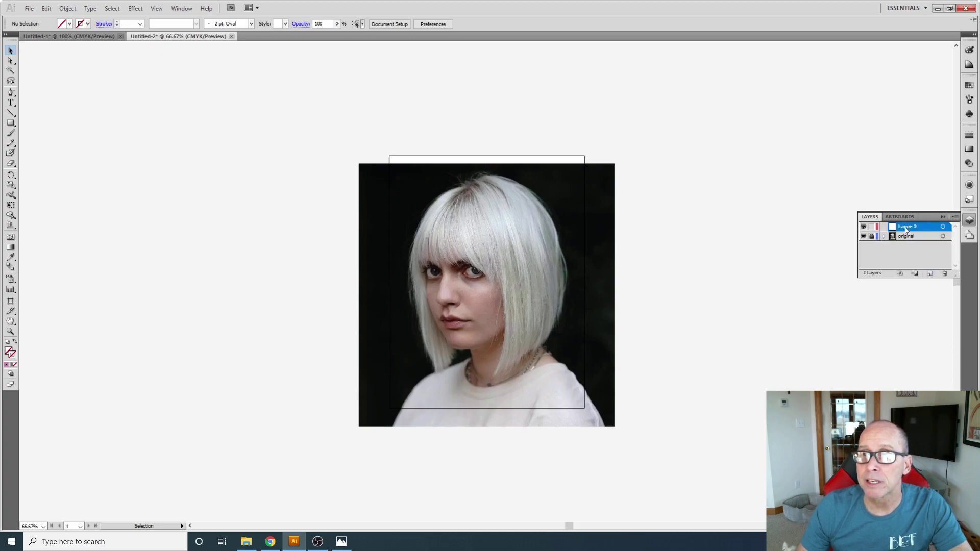
double_click(905, 228)
text(trace)
key(Return)
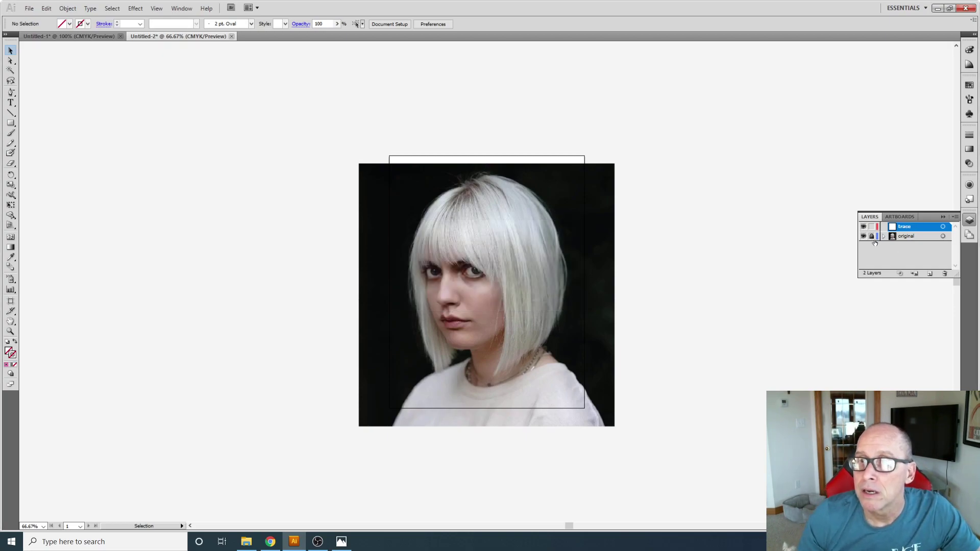
Step: With a magenta stroke and no fill, start a Pen tool path of straight segments from the hair parting down the left outer edge to its lower tip
click(6, 365)
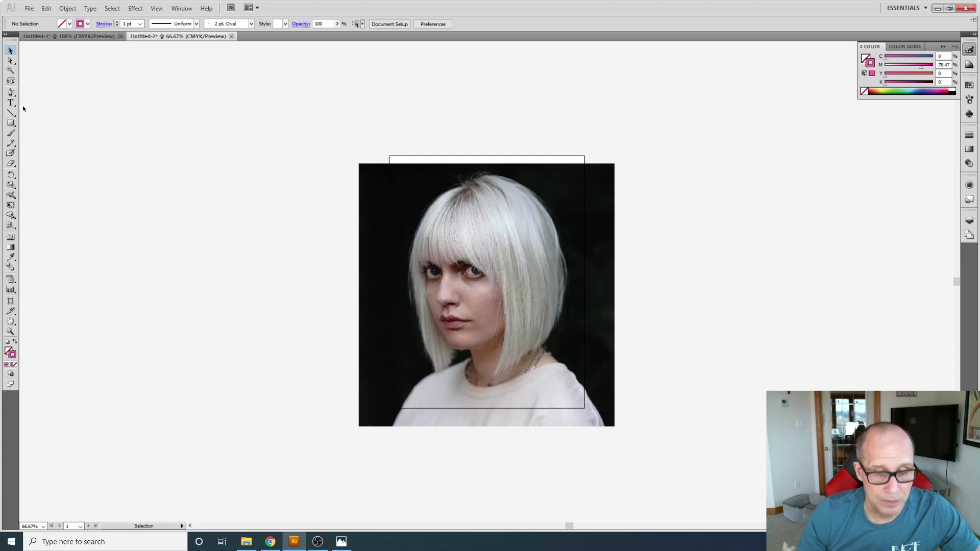
key(p)
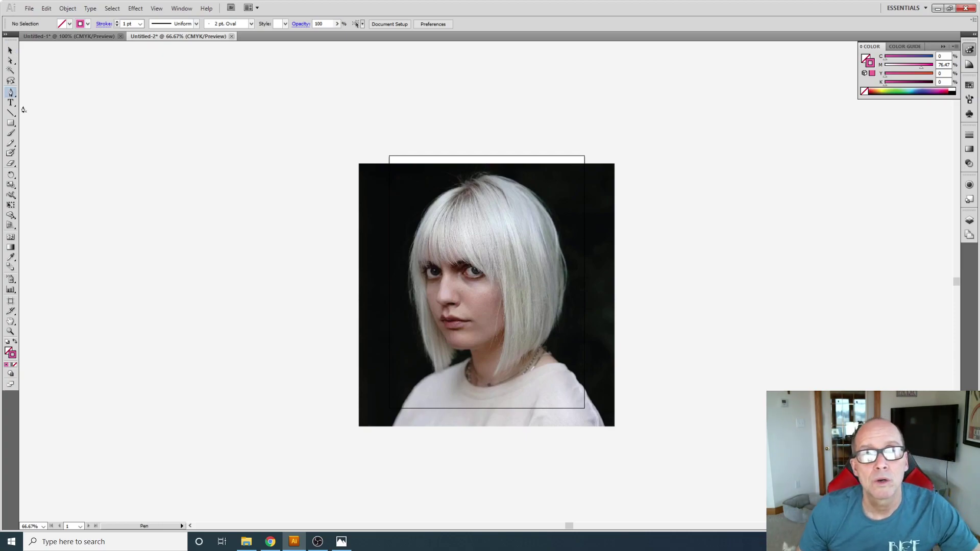
key(ctrl)
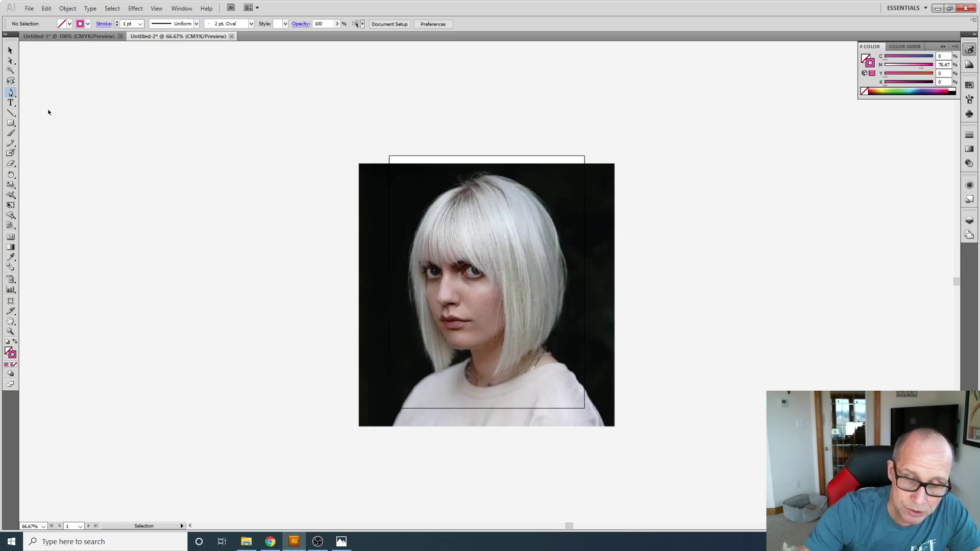
key(ctrl+equal)
key(ctrl+equal)
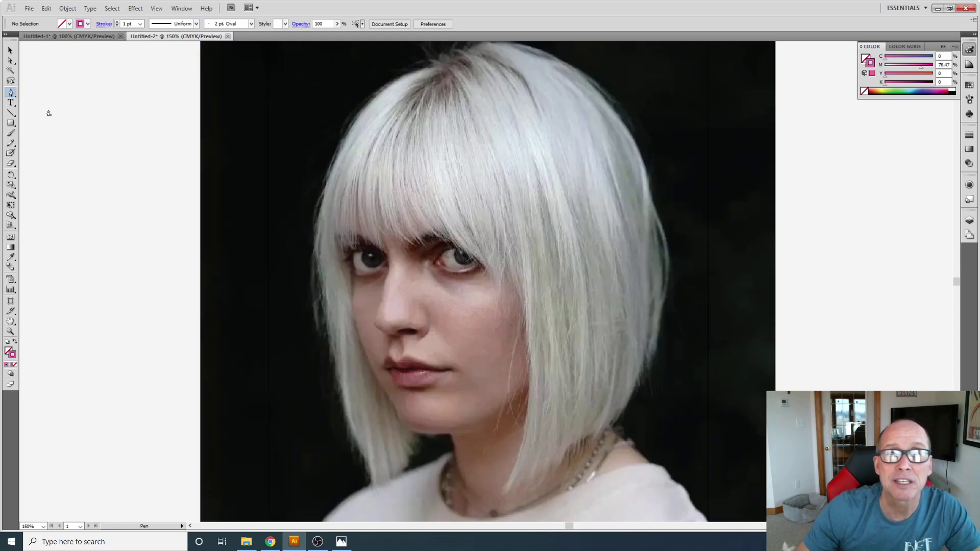
click(444, 66)
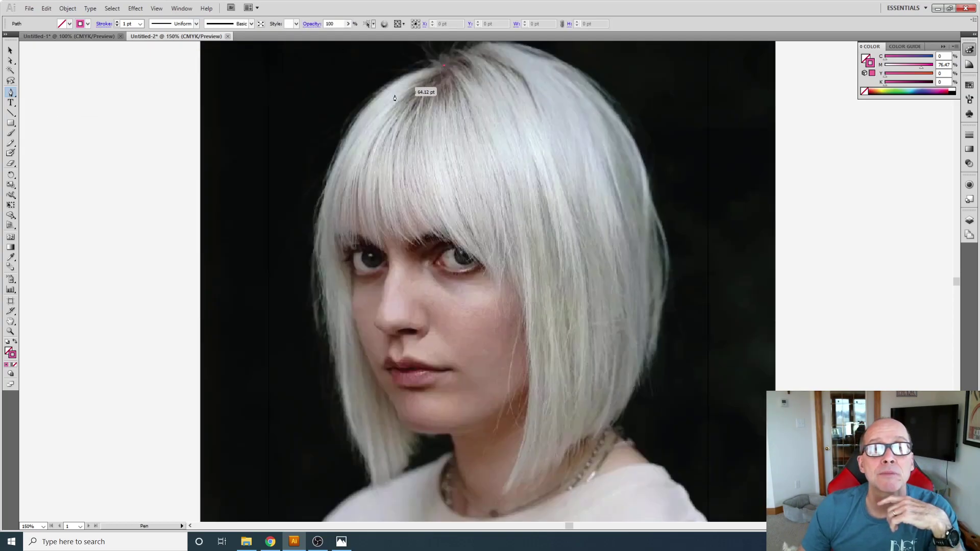
click(327, 179)
click(331, 346)
click(374, 486)
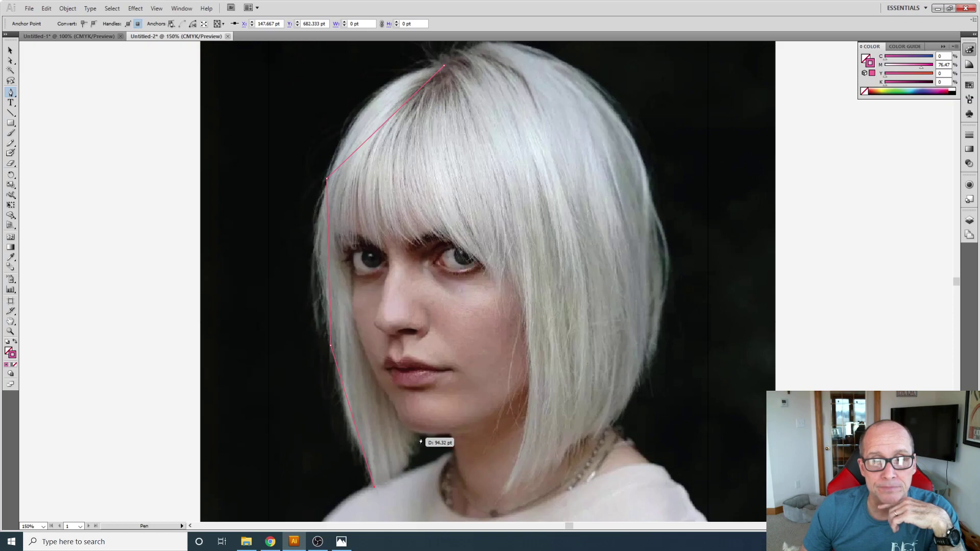
Step: Continue the path to the jawline, up the inner edge of the left-hand hair, and in a small zigzag beside the eye
drag(420, 435, 396, 407)
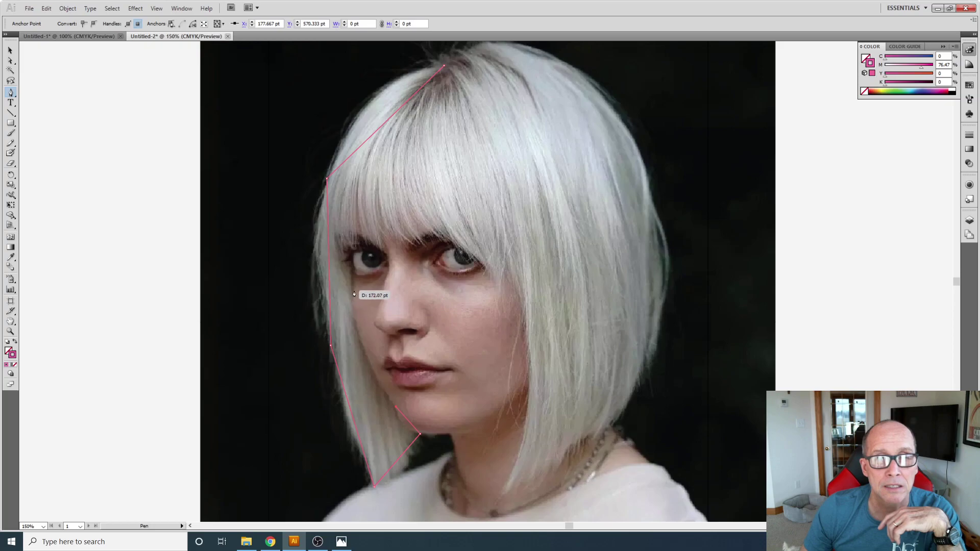
click(353, 276)
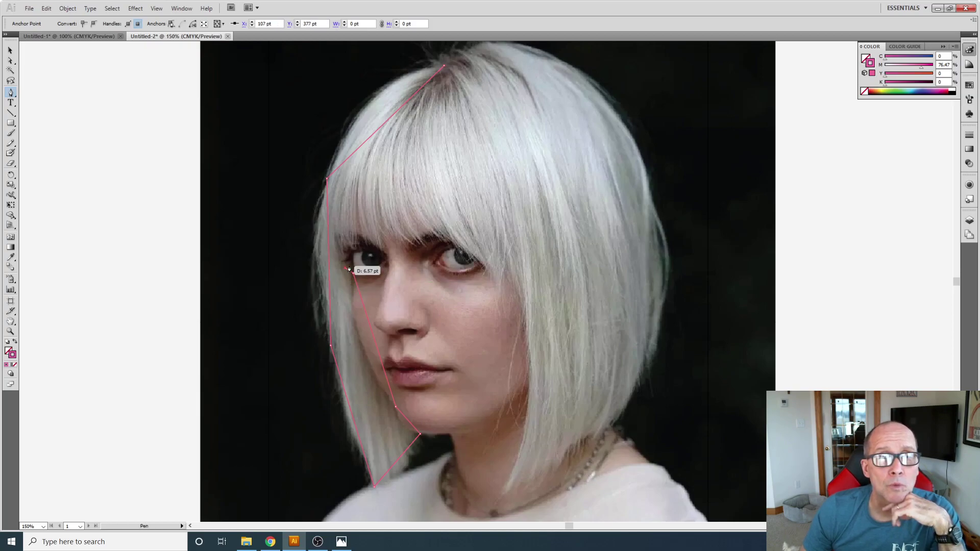
click(342, 262)
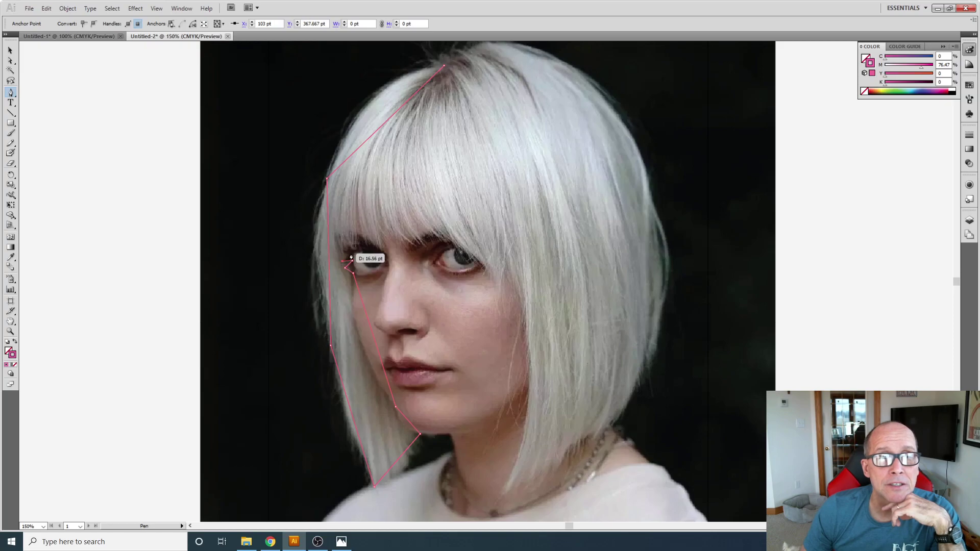
click(350, 255)
click(344, 251)
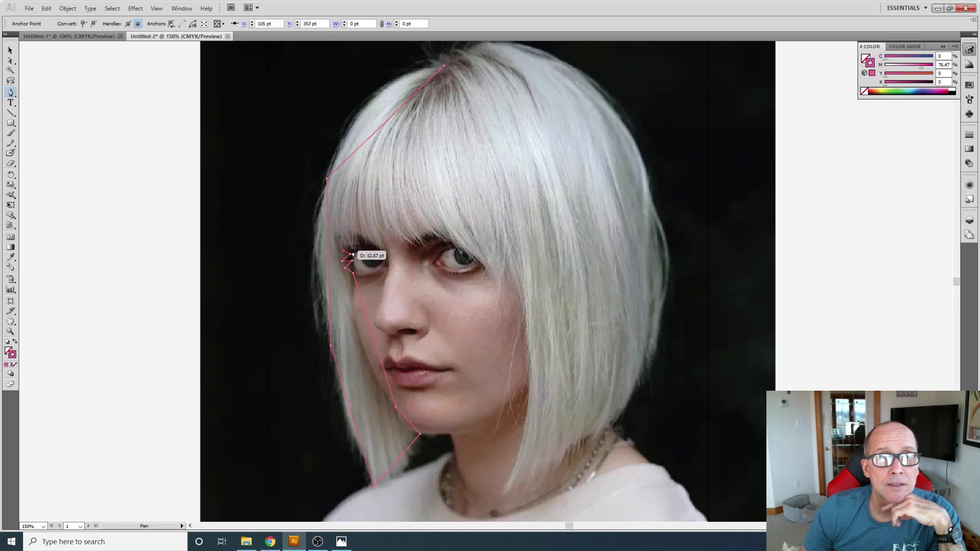
click(350, 247)
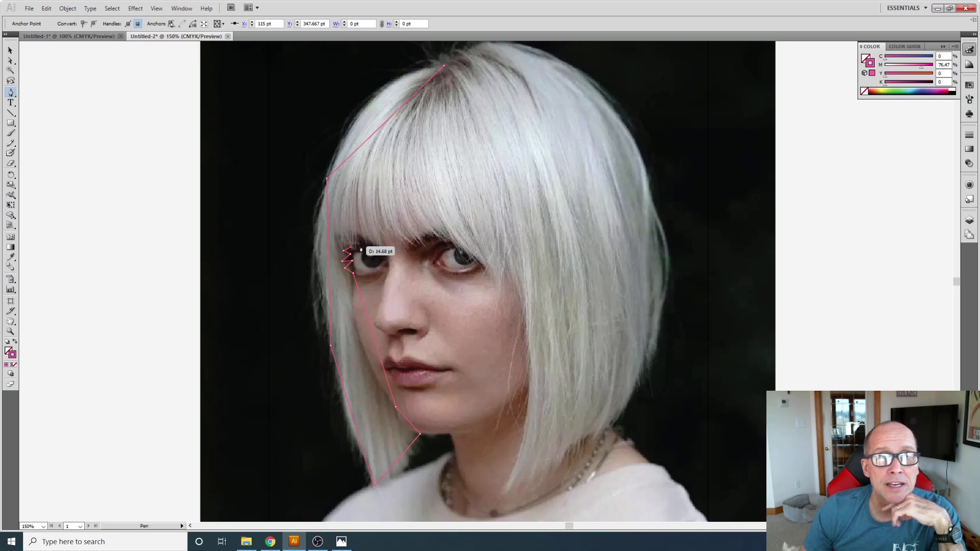
Step: Extend the path with straight segments along the jagged fringe across the forehead, past the other eye to the start of the right-hand hair
click(358, 196)
click(385, 249)
click(377, 192)
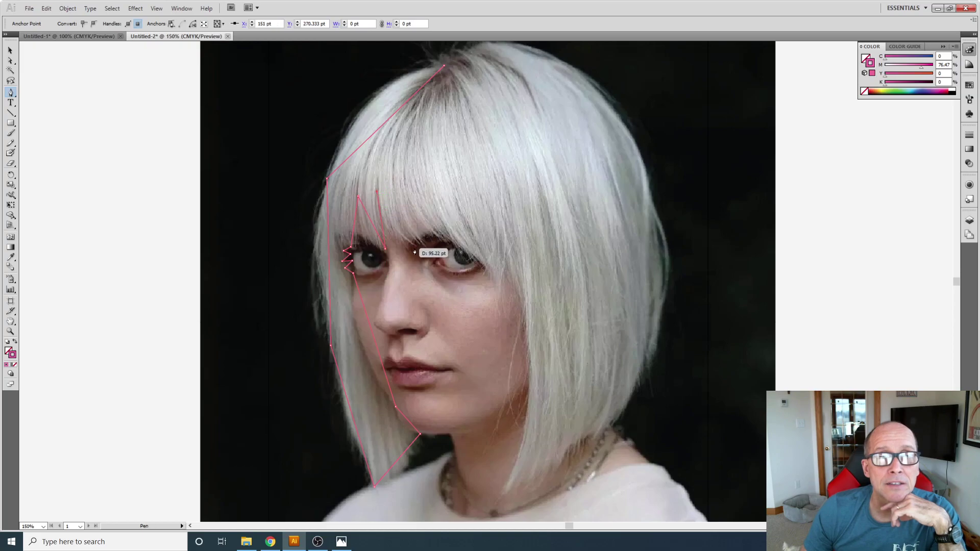
click(406, 247)
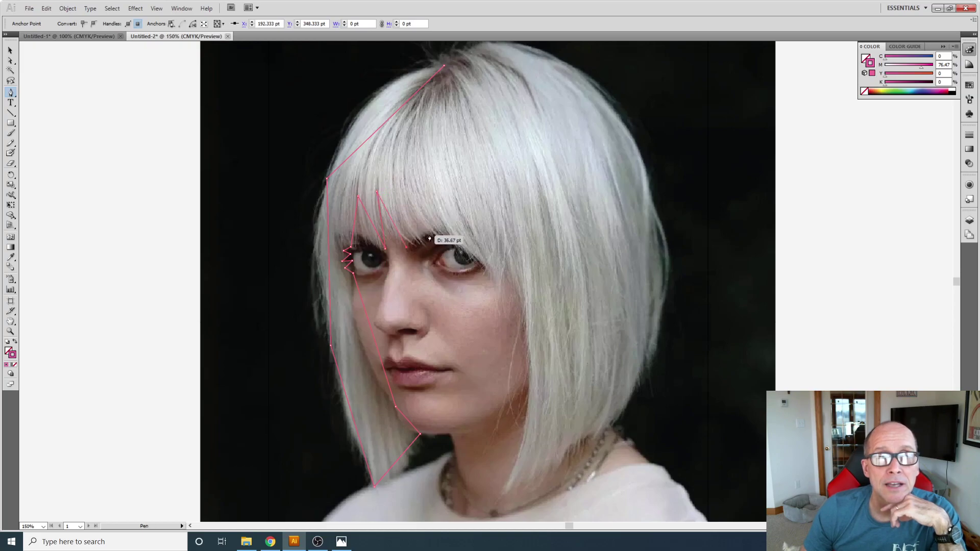
click(404, 210)
click(433, 237)
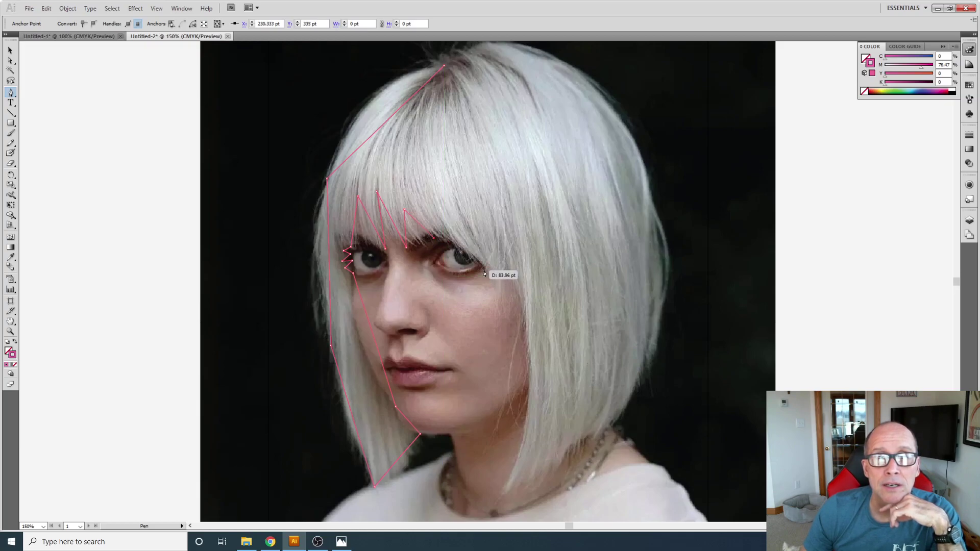
click(454, 241)
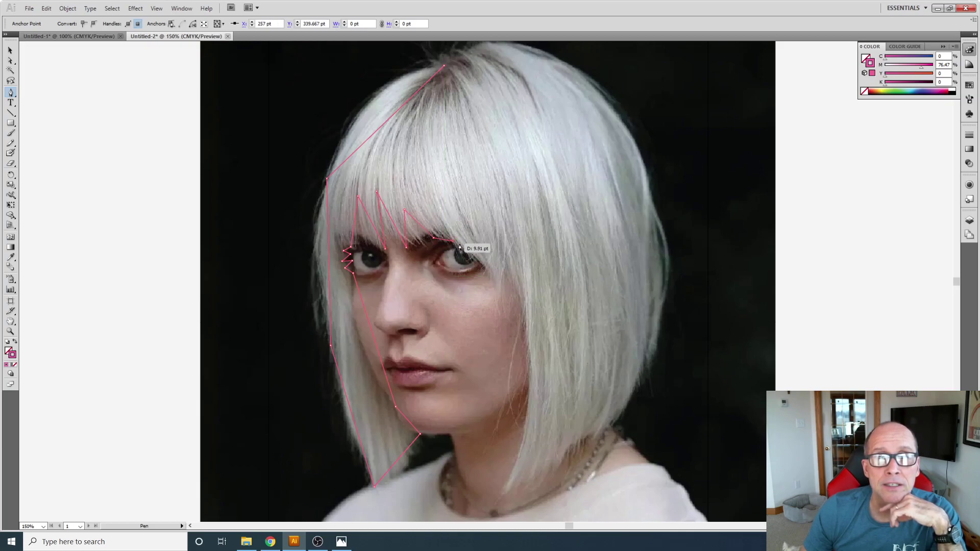
click(487, 270)
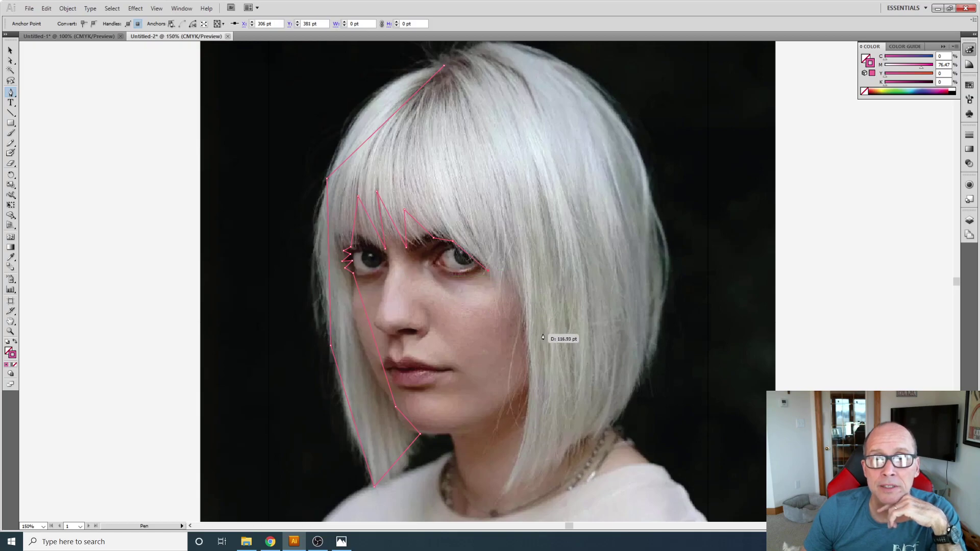
click(497, 293)
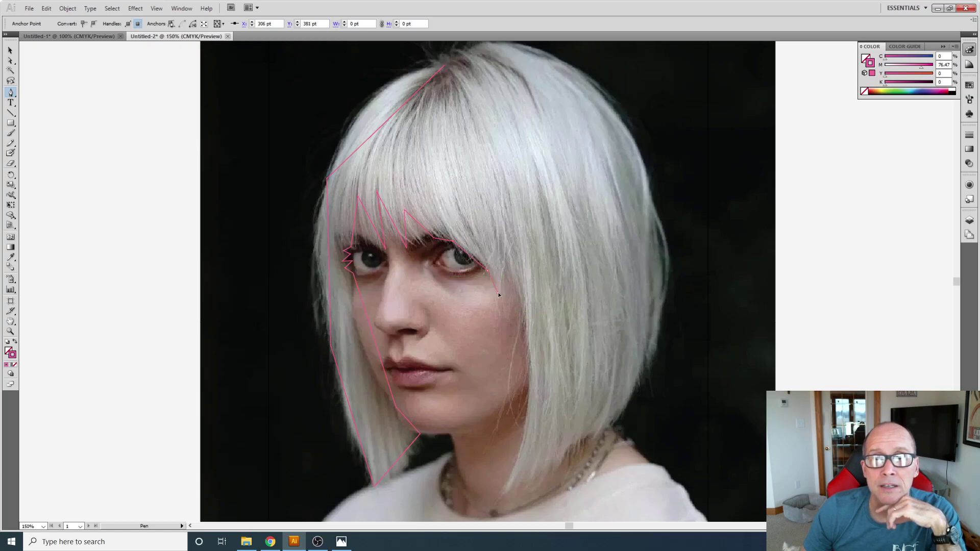
click(508, 273)
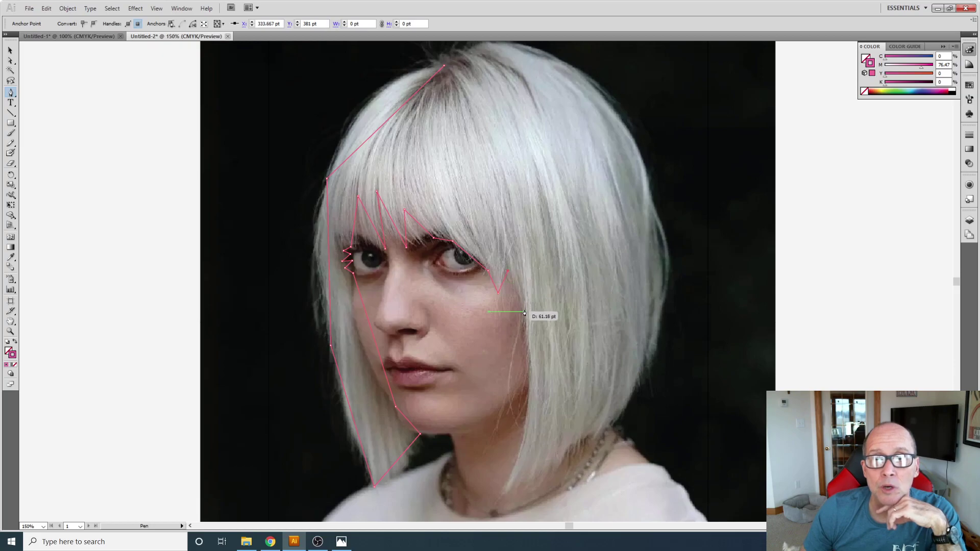
Step: Run the path down to the front tip of the right-hand hair and zigzag along its lower edge beside the neck
click(497, 496)
drag(537, 466, 607, 442)
click(595, 434)
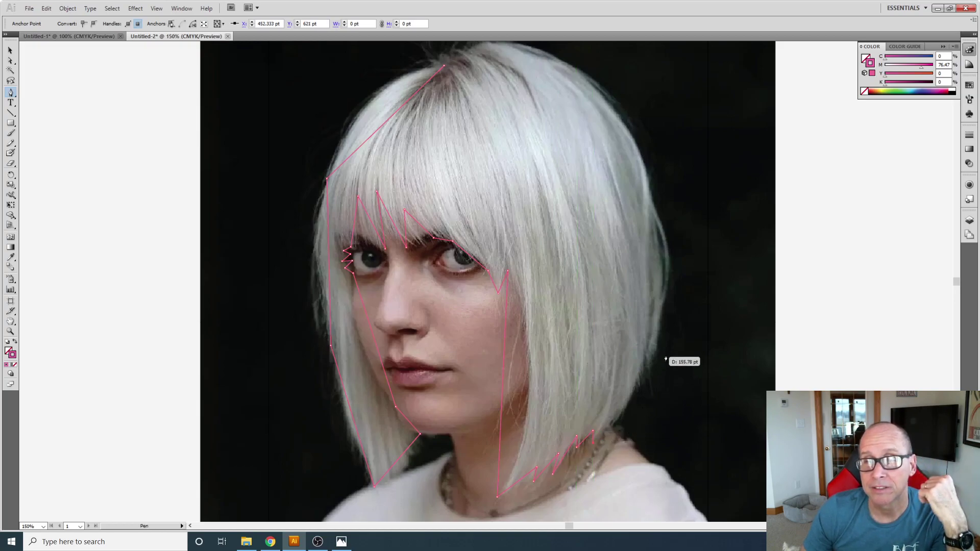
Step: Carry the path up the right outer edge of the hair and over the crown back to the parting
click(663, 290)
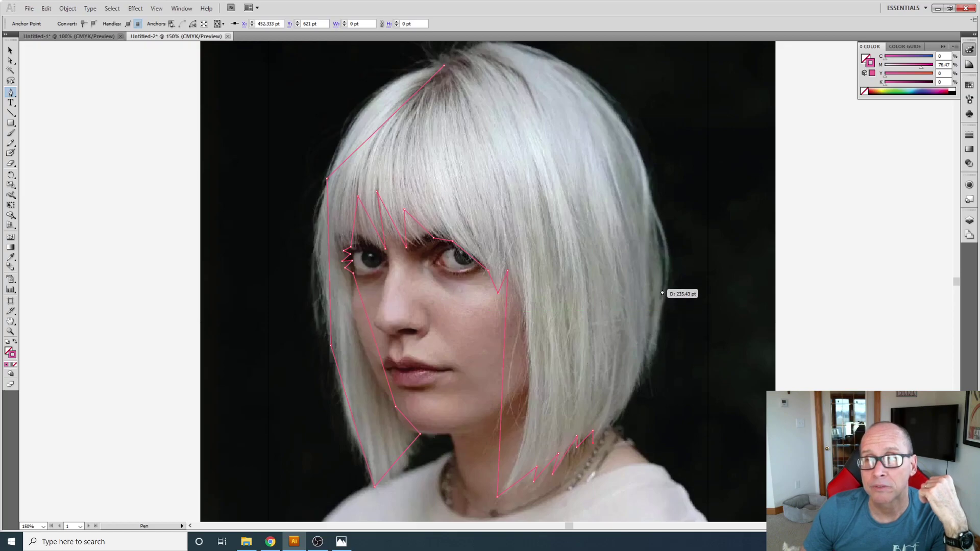
click(654, 201)
scroll(643, 162, up, 1)
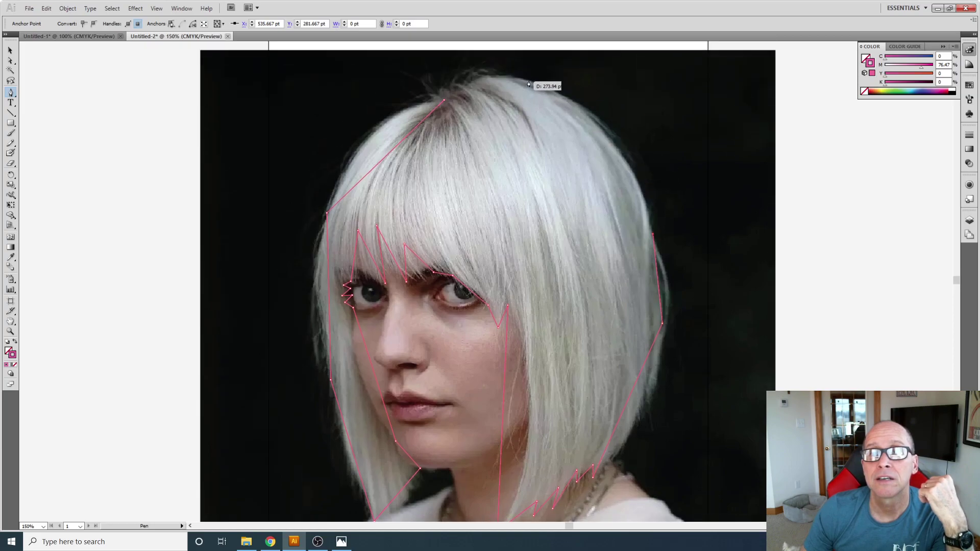
click(504, 77)
click(456, 95)
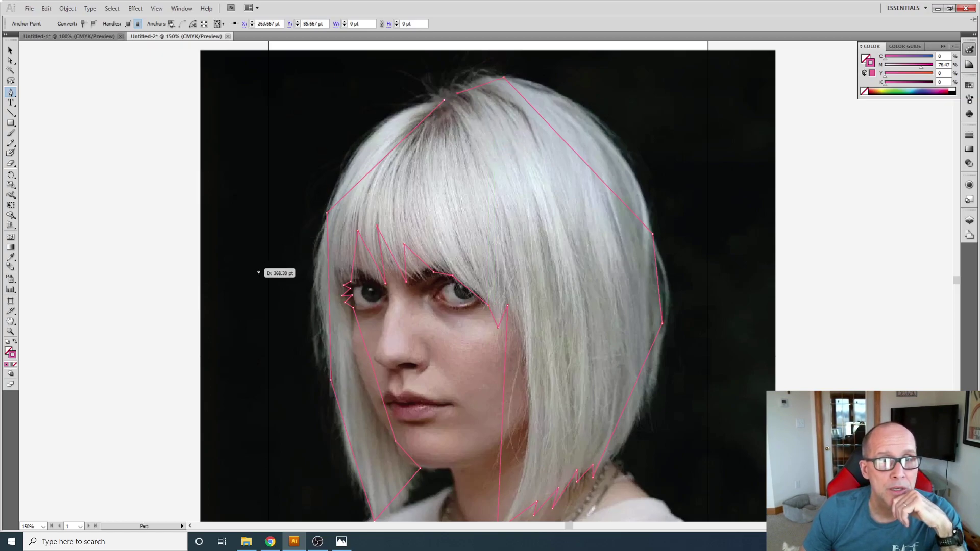
Step: With the Convert Anchor Point tool, turn the corner anchors from the parting down the left outer edge to the lower tip into smooth points
click(13, 94)
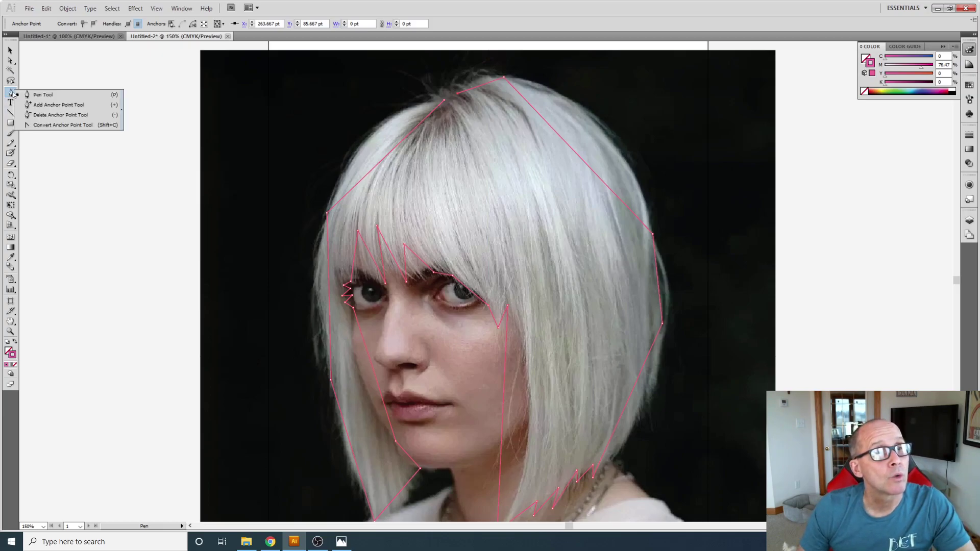
click(52, 126)
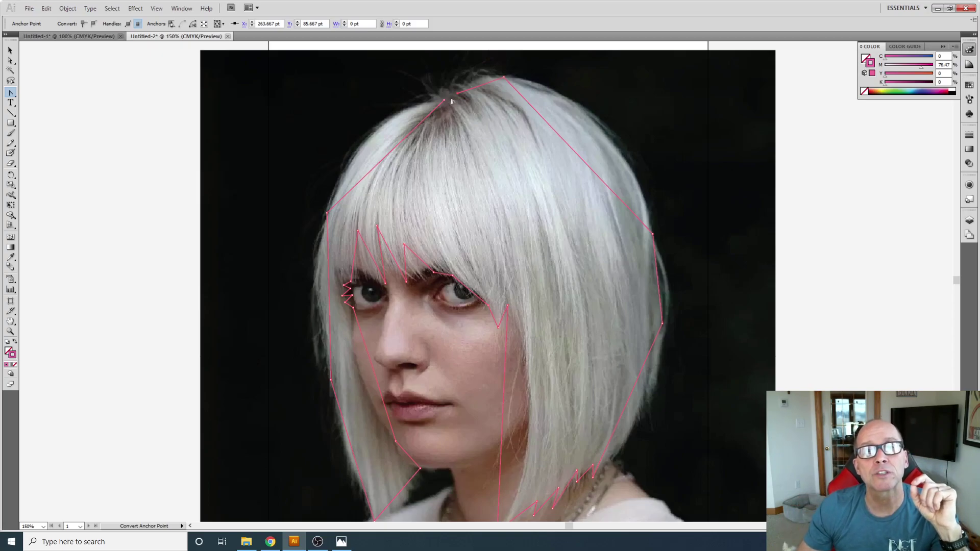
drag(444, 101, 405, 115)
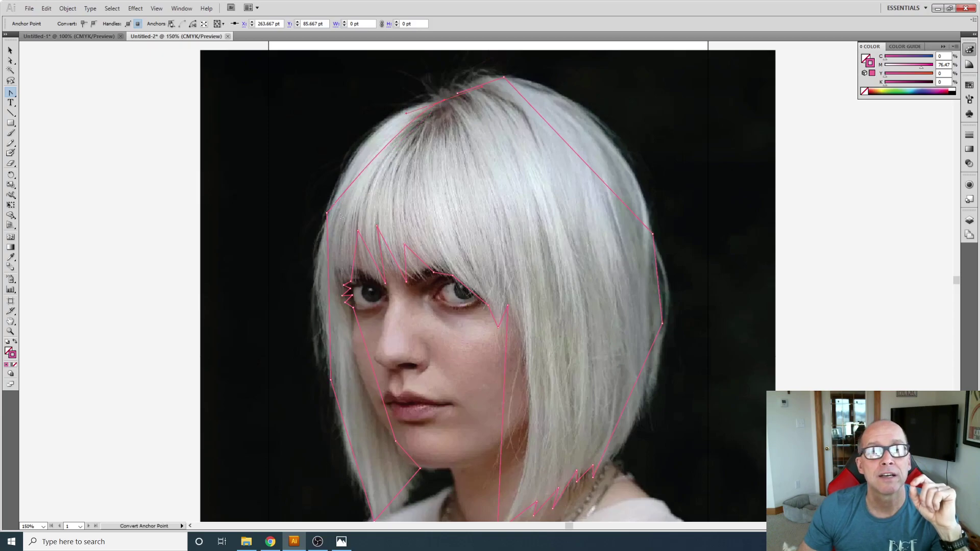
drag(328, 215, 319, 236)
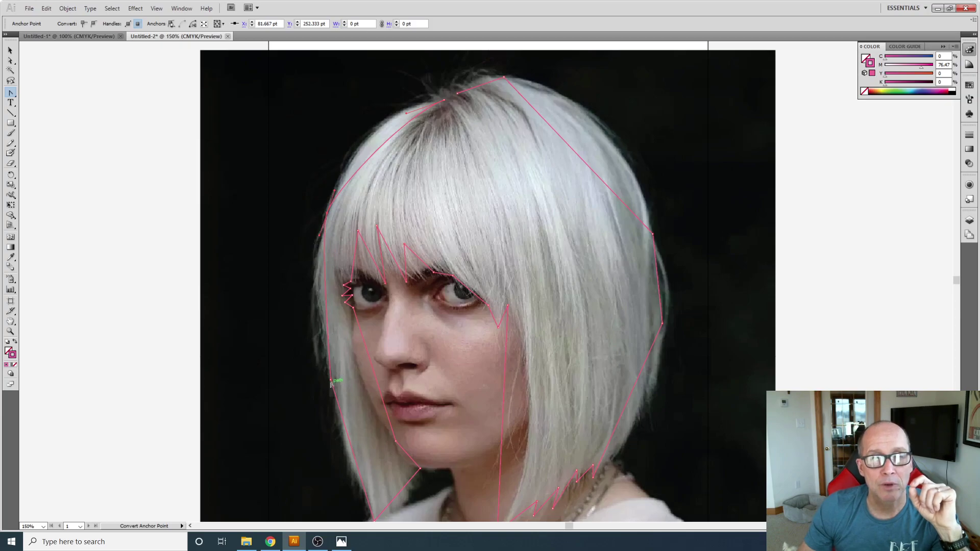
drag(331, 383, 339, 405)
scroll(388, 484, down, 2)
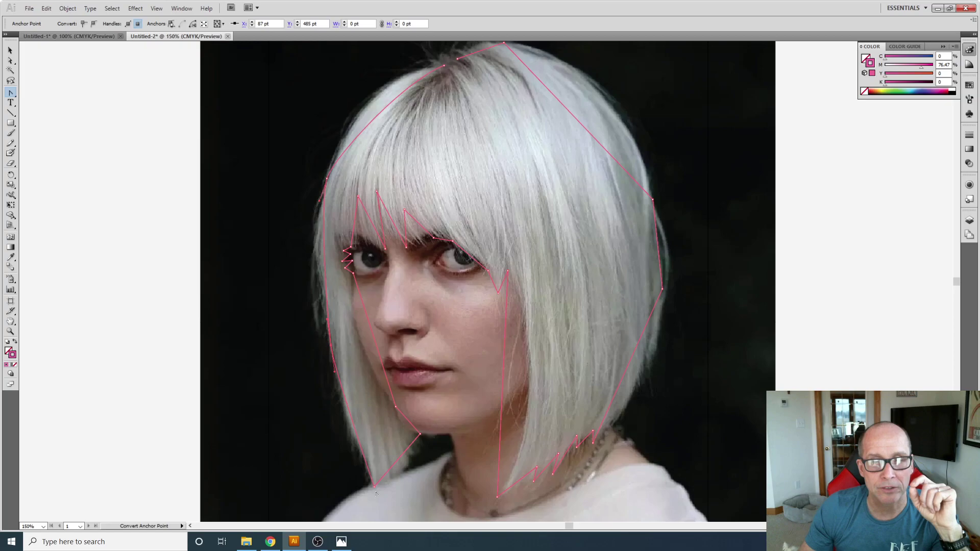
drag(374, 488, 384, 482)
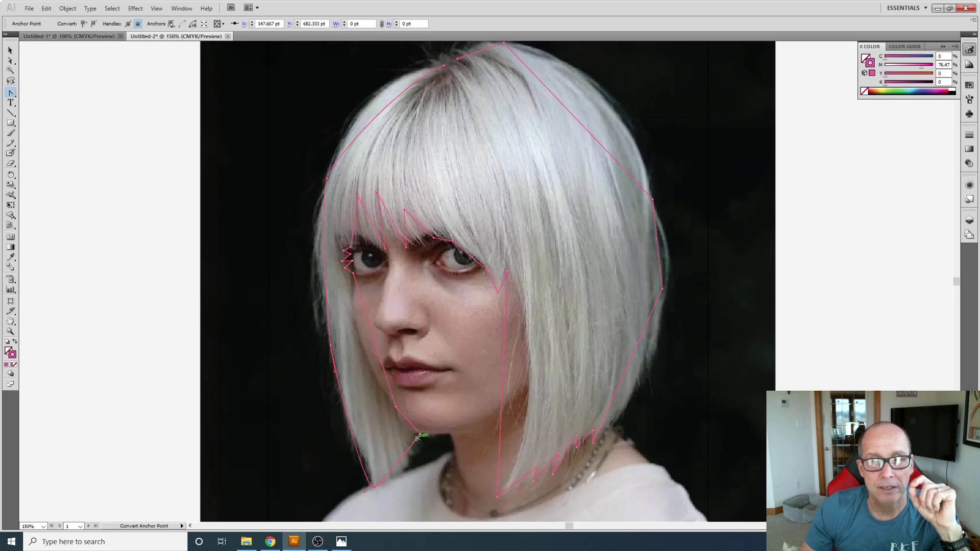
Step: Convert the anchors at the jawline, beside the eye and along the fringe into smooth curve points
drag(422, 435, 385, 398)
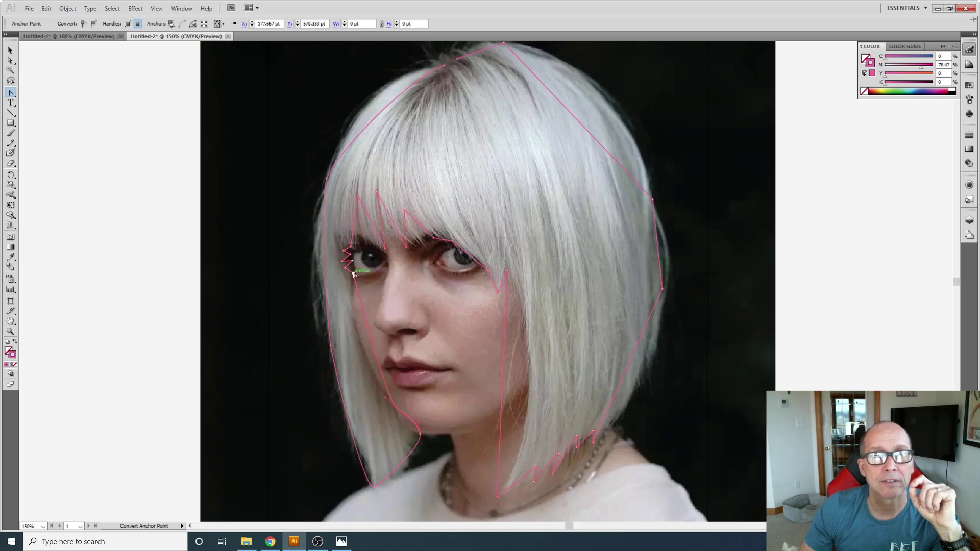
drag(354, 275, 355, 240)
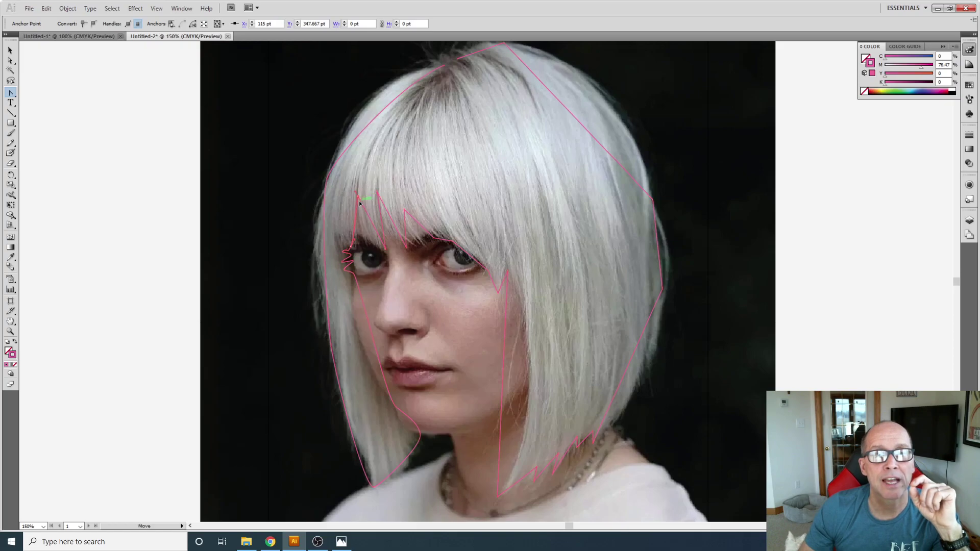
click(358, 198)
click(384, 249)
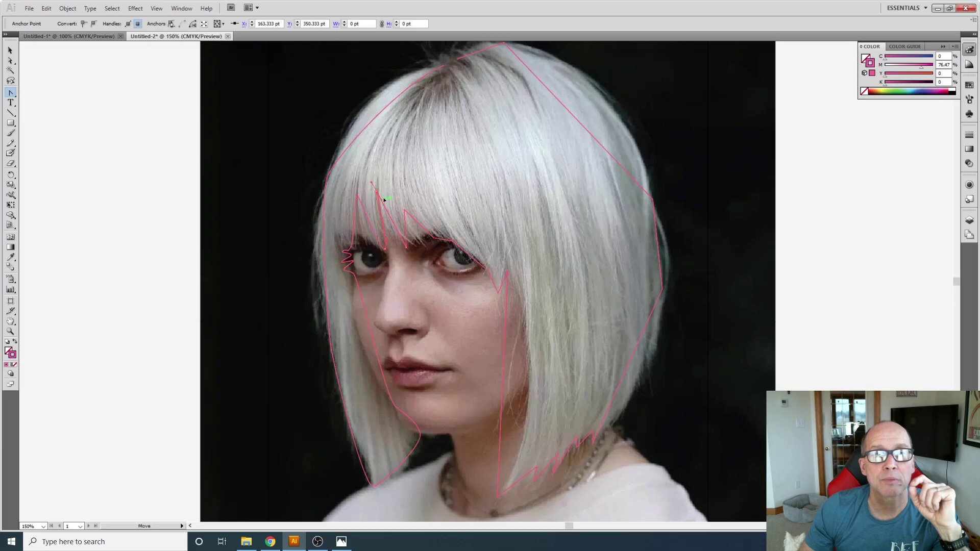
click(407, 249)
drag(404, 209, 503, 288)
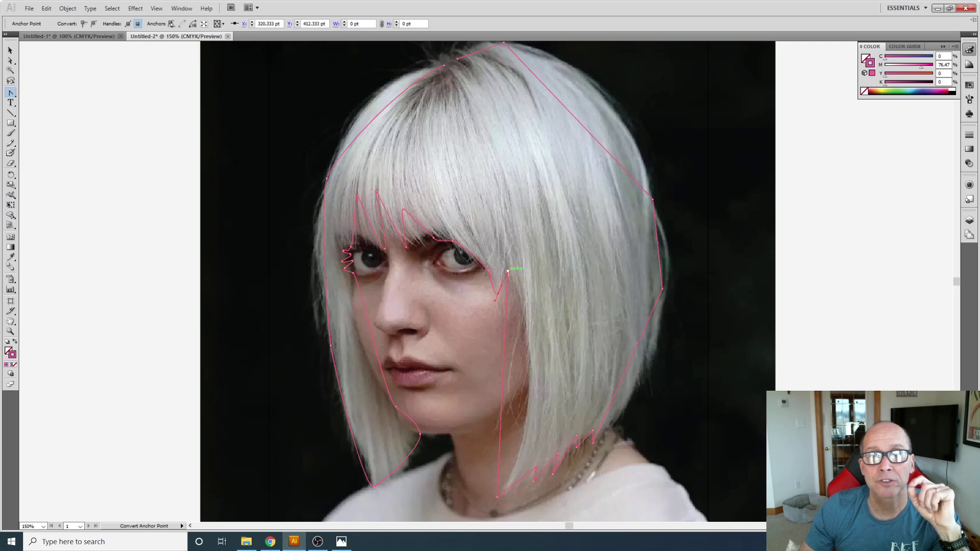
Step: Convert the anchors along the right-hand hair's jagged lower edge, up its outer edge and at the crown into smooth points
scroll(513, 451, down, 1)
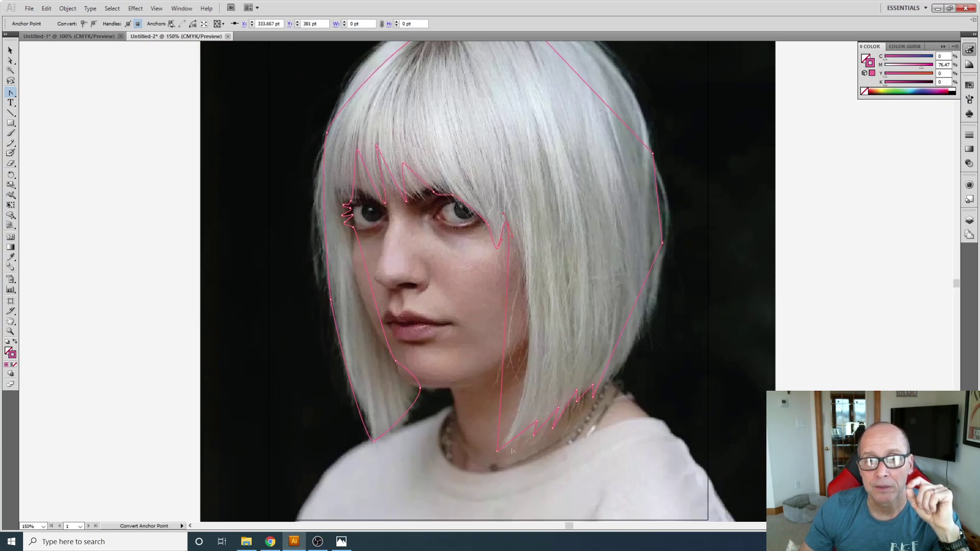
drag(498, 451, 561, 427)
drag(577, 390, 604, 393)
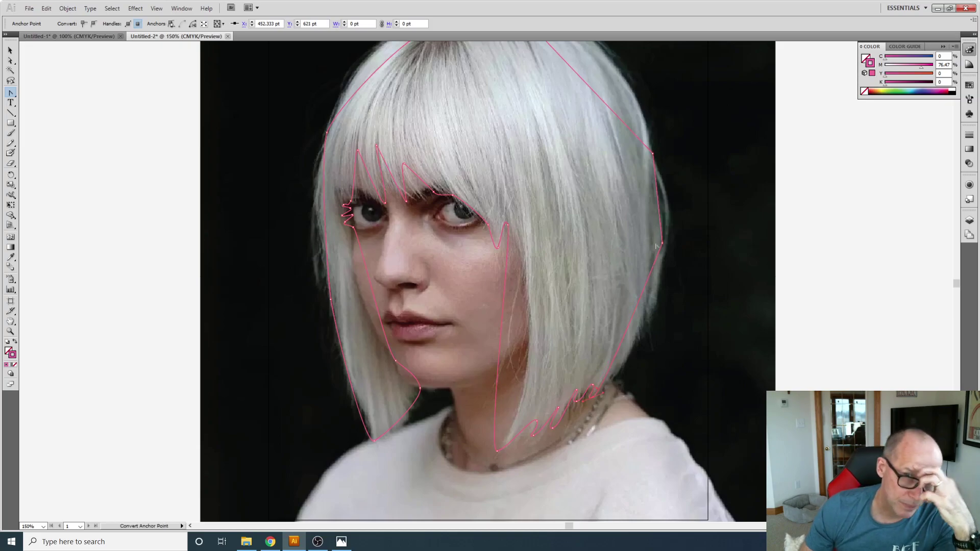
drag(666, 245, 667, 230)
drag(653, 153, 647, 131)
scroll(561, 153, up, 5)
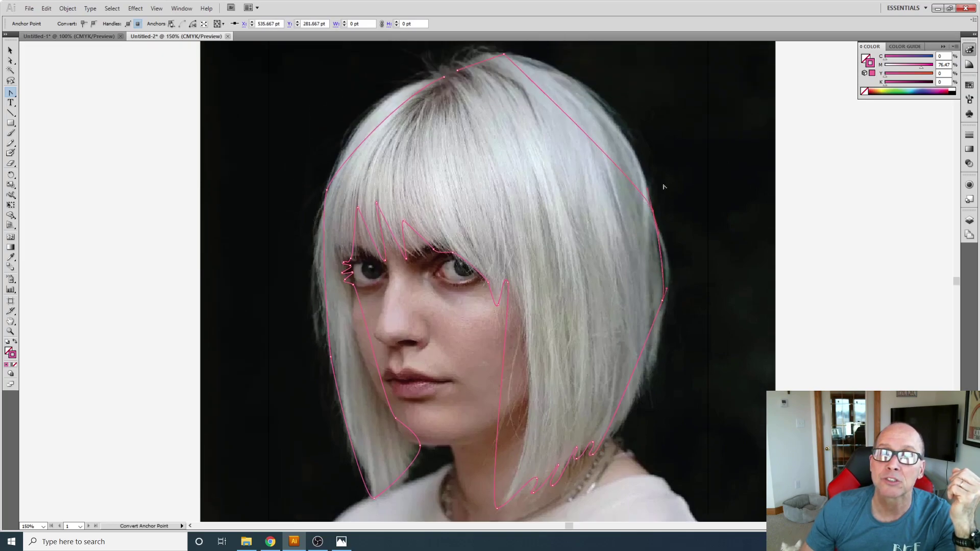
drag(503, 112, 467, 126)
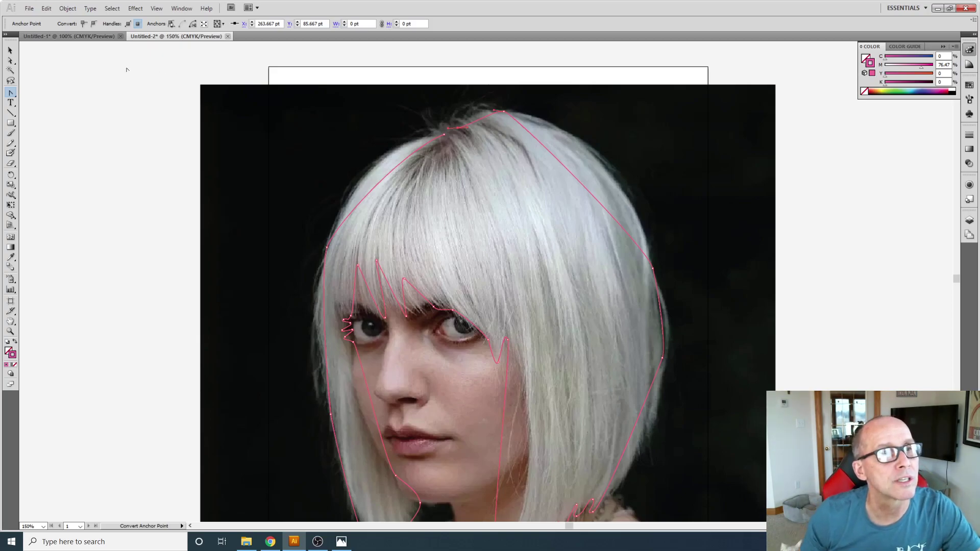
Step: With the Direct Selection tool, lengthen the handles at the parting and upper left side so the curve follows the hair's outer edge
click(10, 61)
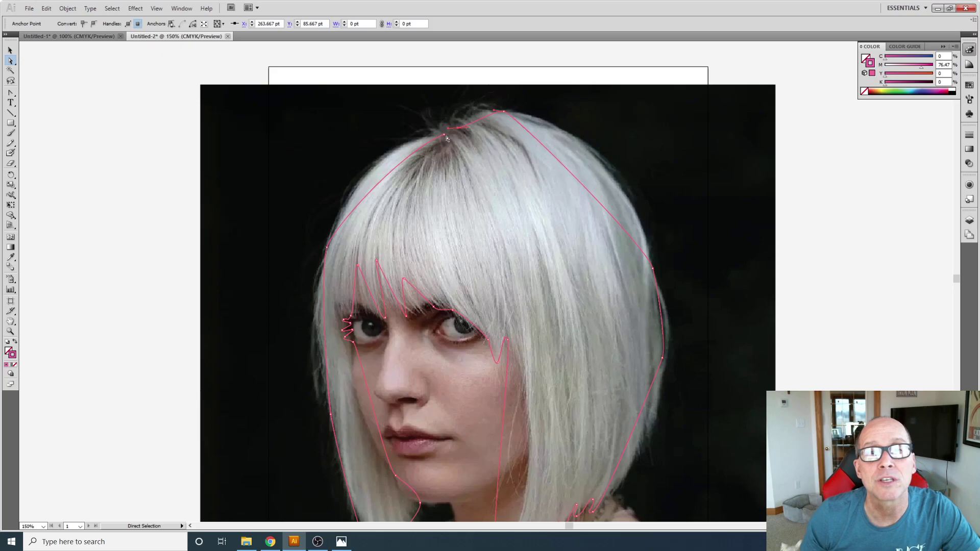
drag(444, 134, 359, 149)
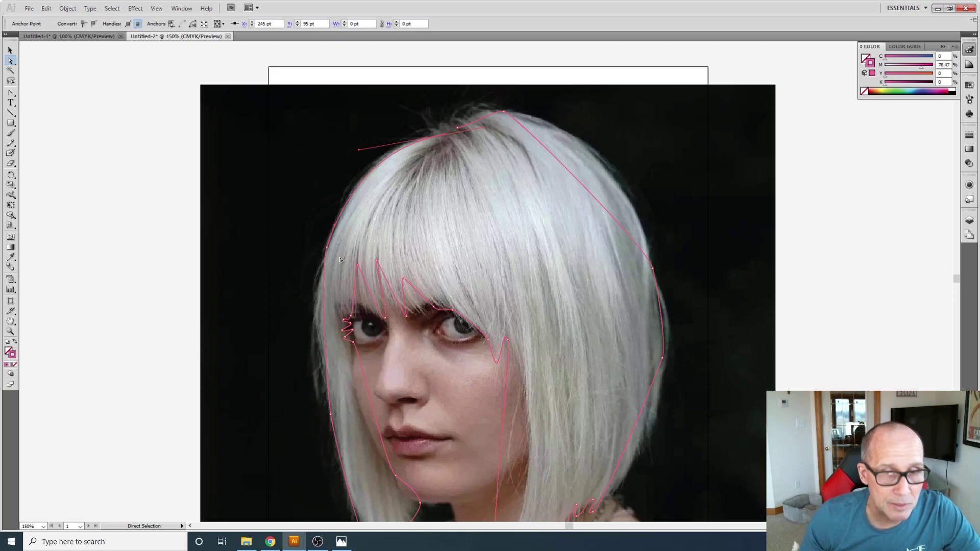
drag(327, 249, 299, 309)
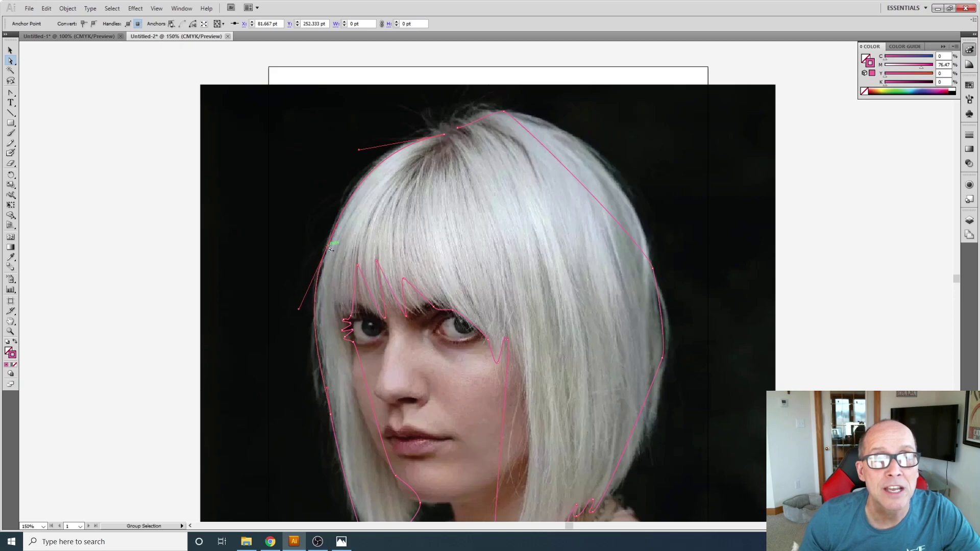
Step: Adjust the handle of the anchor on the lower left outer edge so the curve follows the hair
click(332, 415)
drag(332, 390, 330, 381)
scroll(337, 380, down, 3)
Step: Break the handles at the left hair's lower tip into a sharp point and lengthen the handle on the outer edge above it
key(alt)
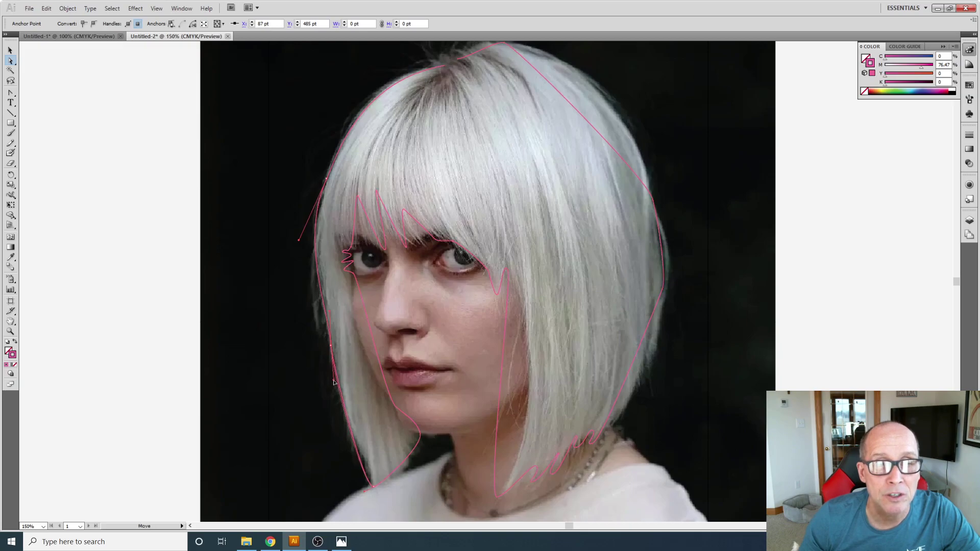
click(373, 486)
key(alt)
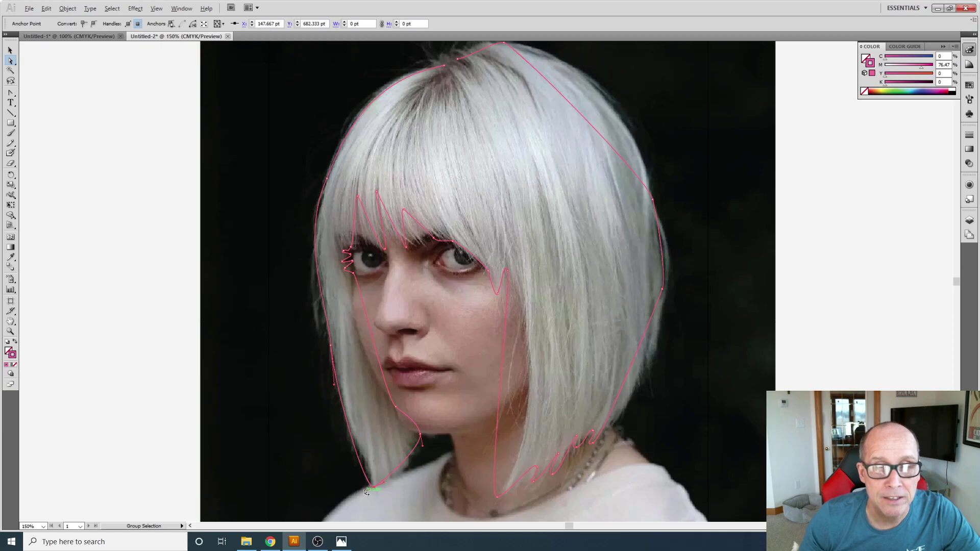
click(339, 485)
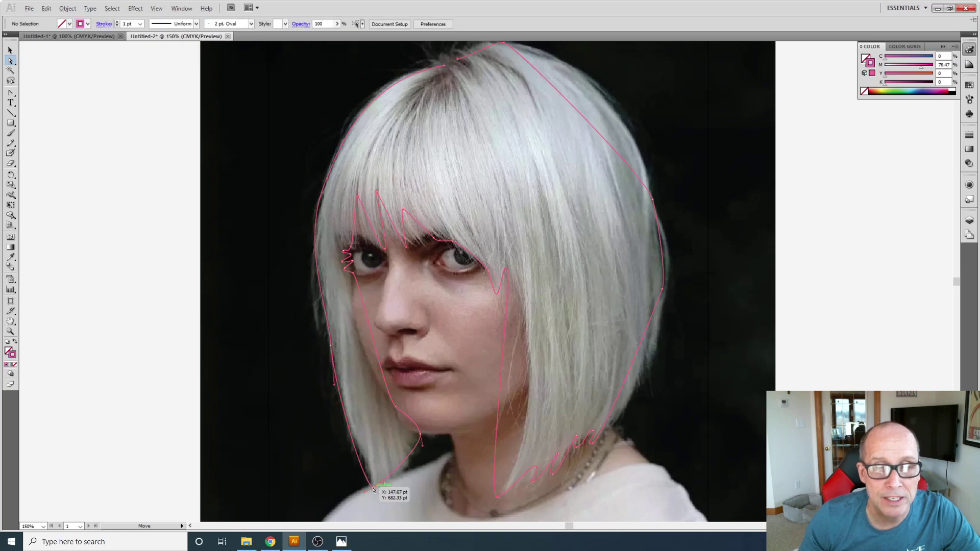
click(373, 489)
drag(366, 493, 376, 465)
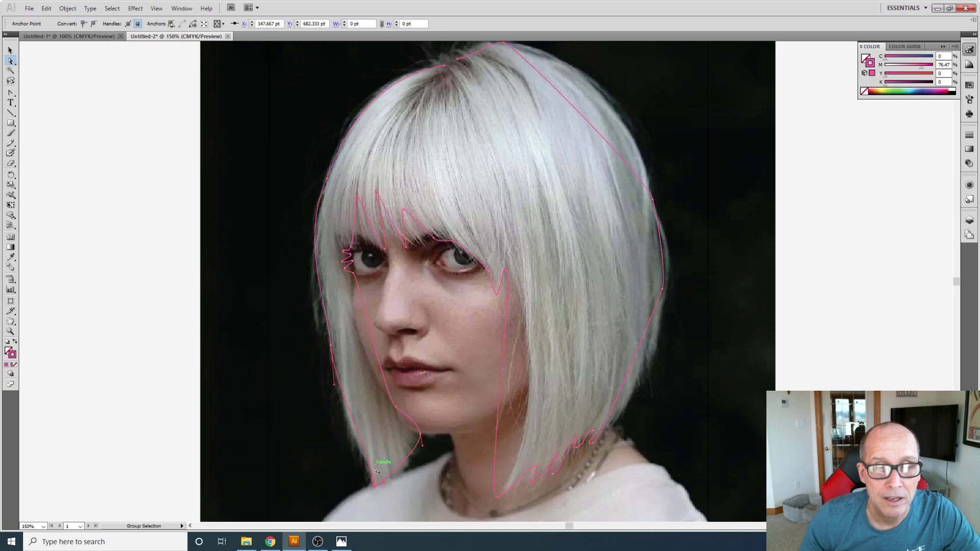
click(373, 489)
drag(371, 467, 377, 471)
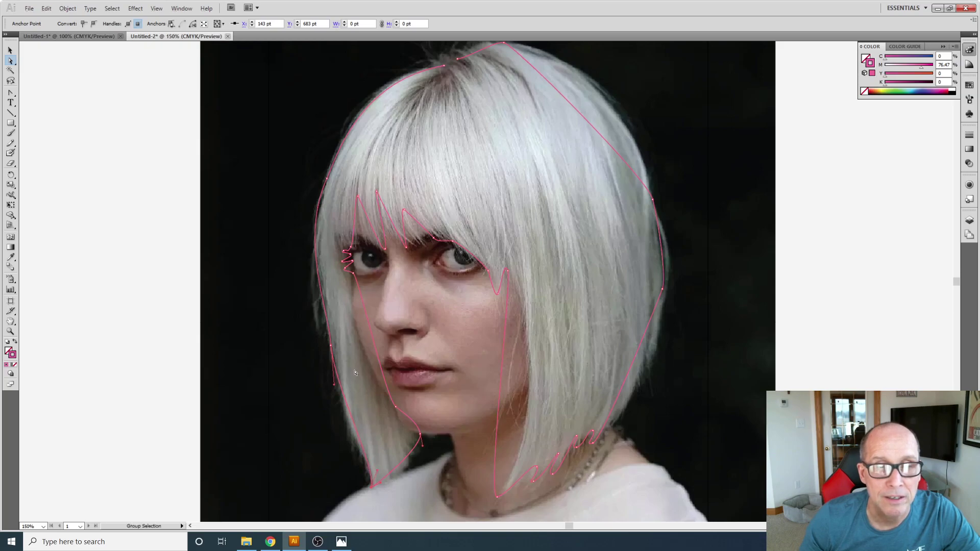
drag(336, 387, 332, 402)
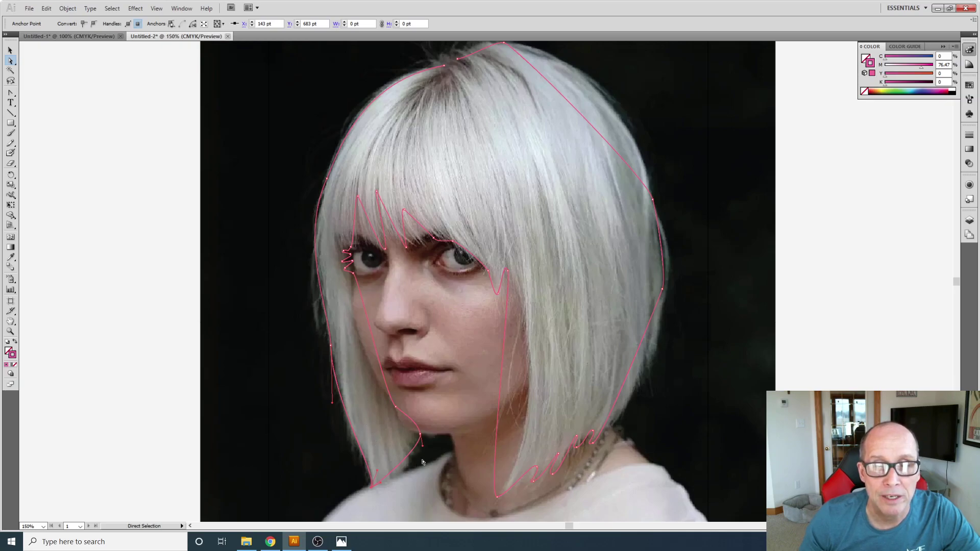
Step: Reshape the segment between the left hair's lower tip and the jaw corner by moving the handles at both ends independently
drag(377, 489, 384, 485)
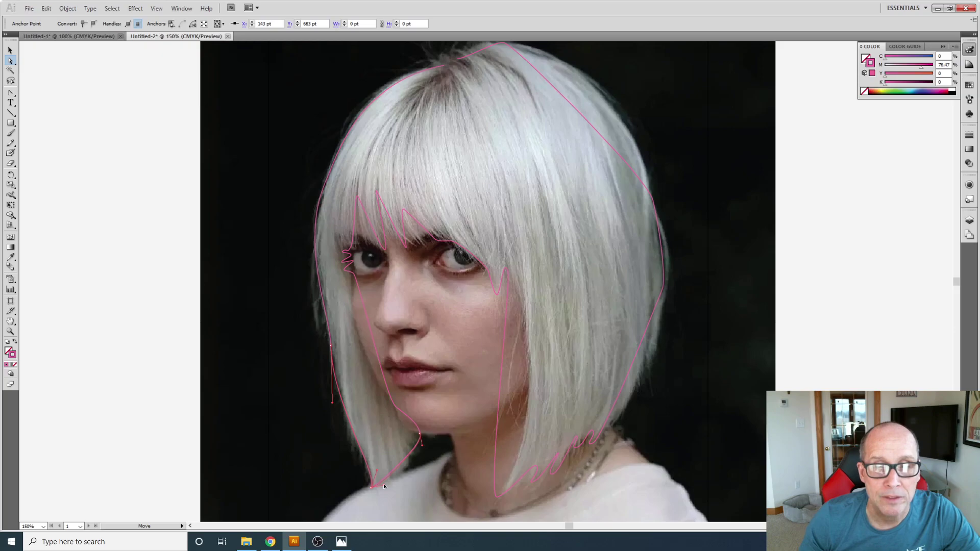
drag(393, 484, 393, 484)
drag(422, 446, 407, 448)
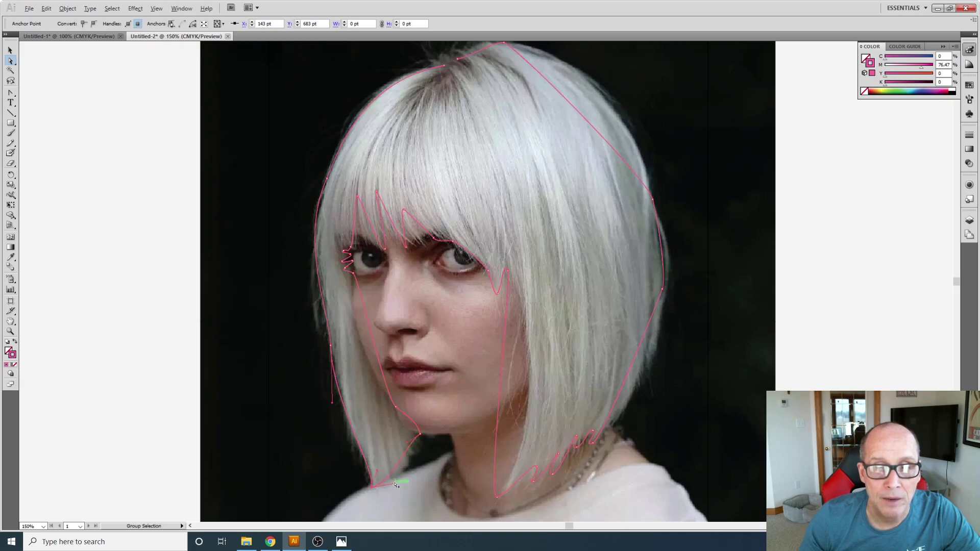
drag(395, 486, 408, 483)
Step: Reposition the handles at the jaw corner, along the jawline and below the eye so the inner curve follows the face edge
click(421, 435)
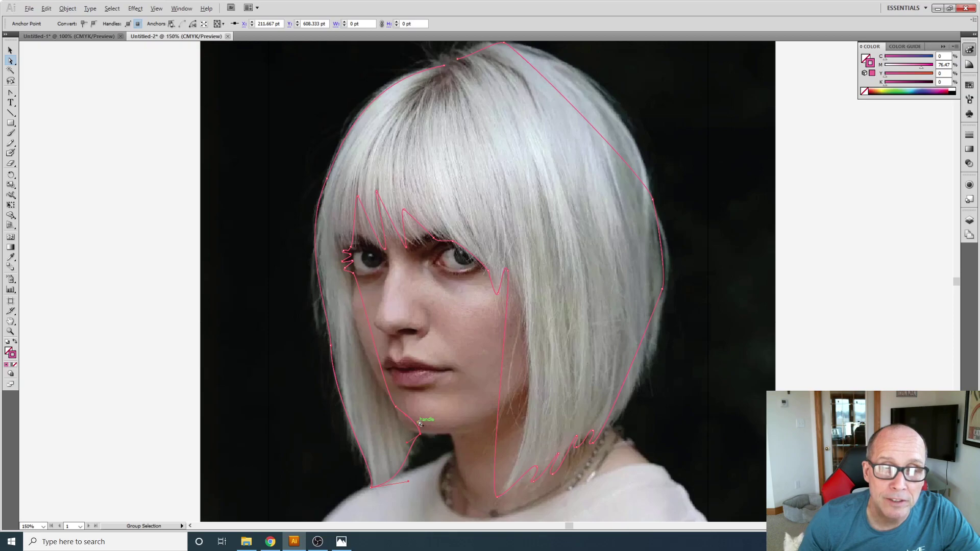
drag(419, 424, 401, 432)
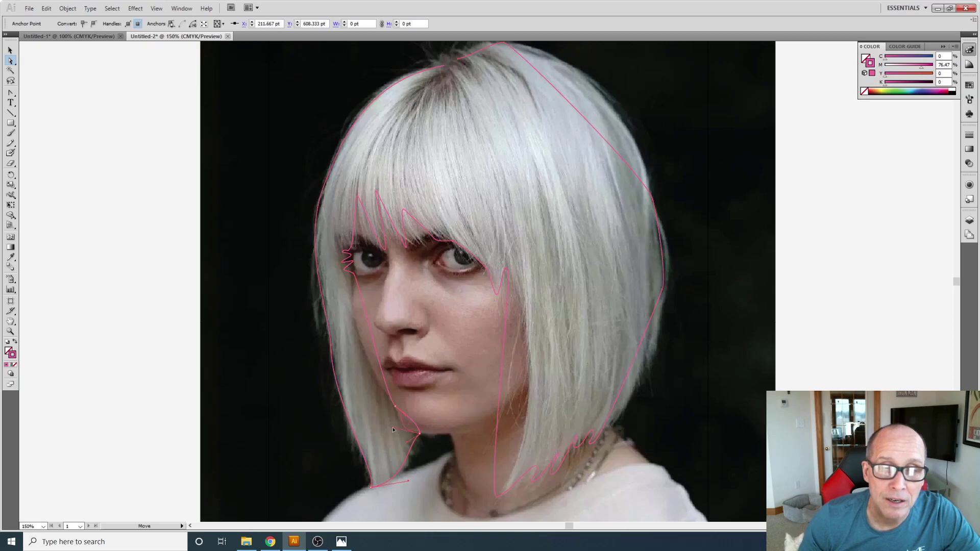
click(396, 407)
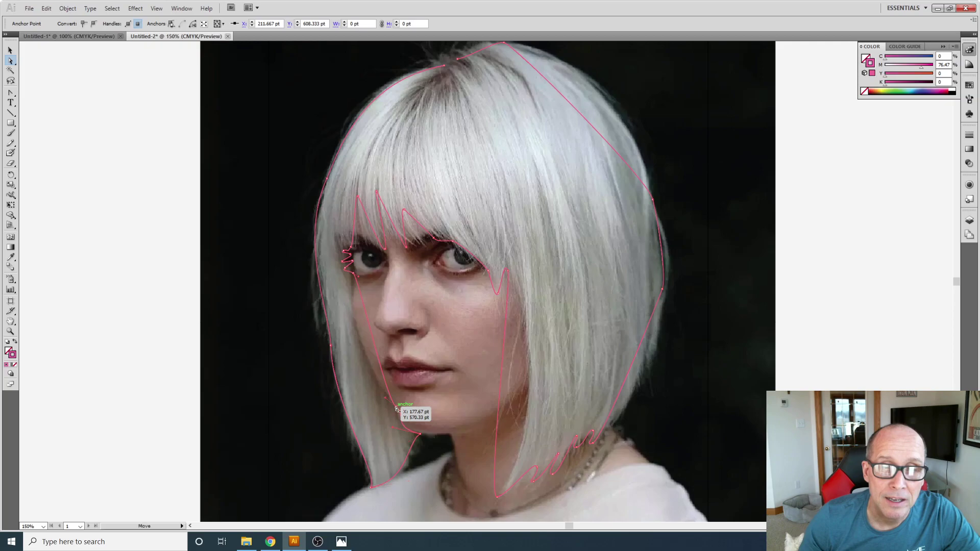
drag(407, 416, 401, 416)
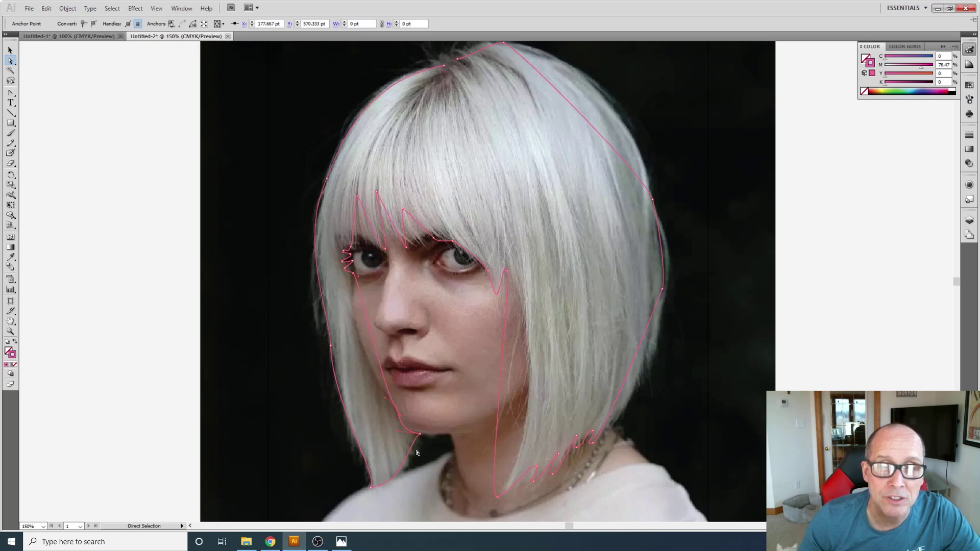
drag(387, 404, 357, 365)
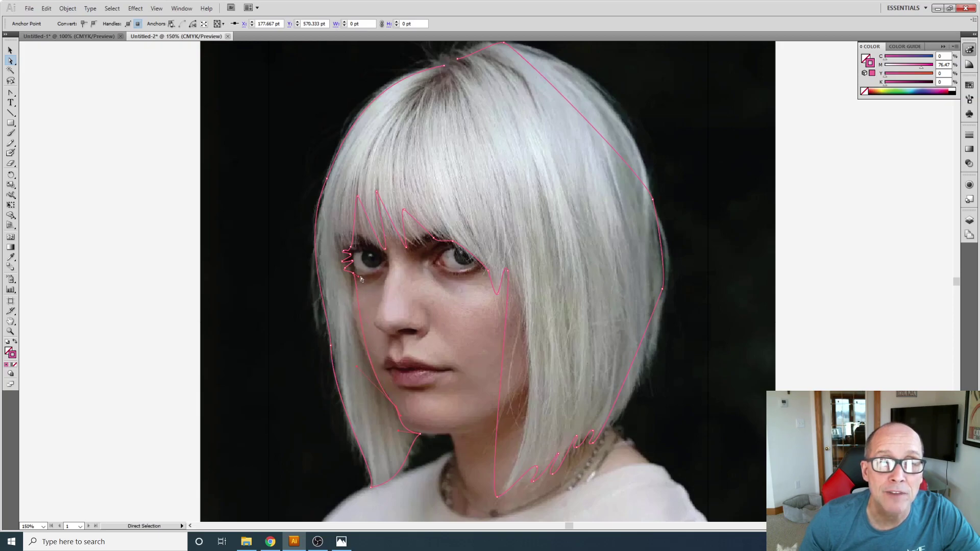
drag(359, 278, 351, 300)
drag(359, 371, 365, 375)
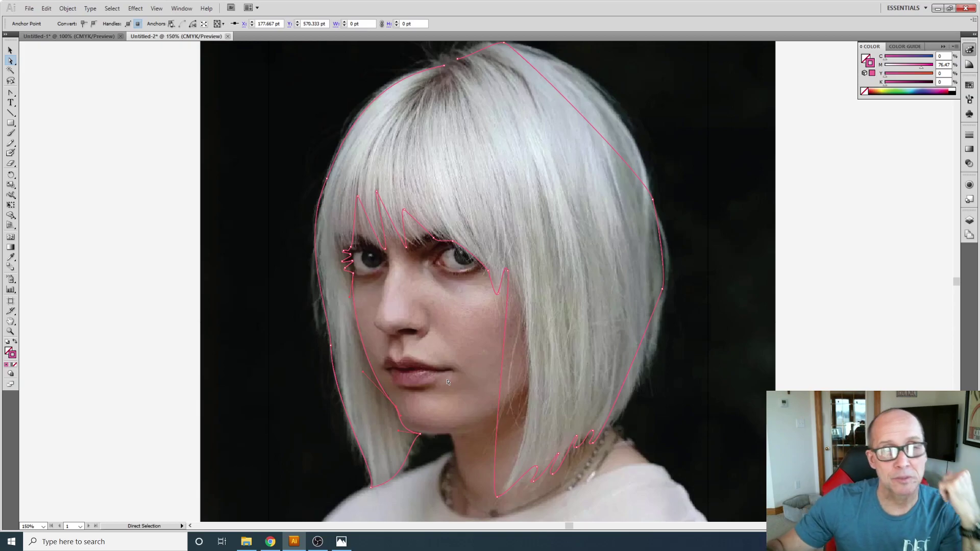
Step: Reshape the lowest strands beside the left-hand eye by pulling their handles independently into pointed, curved tips
key(v)
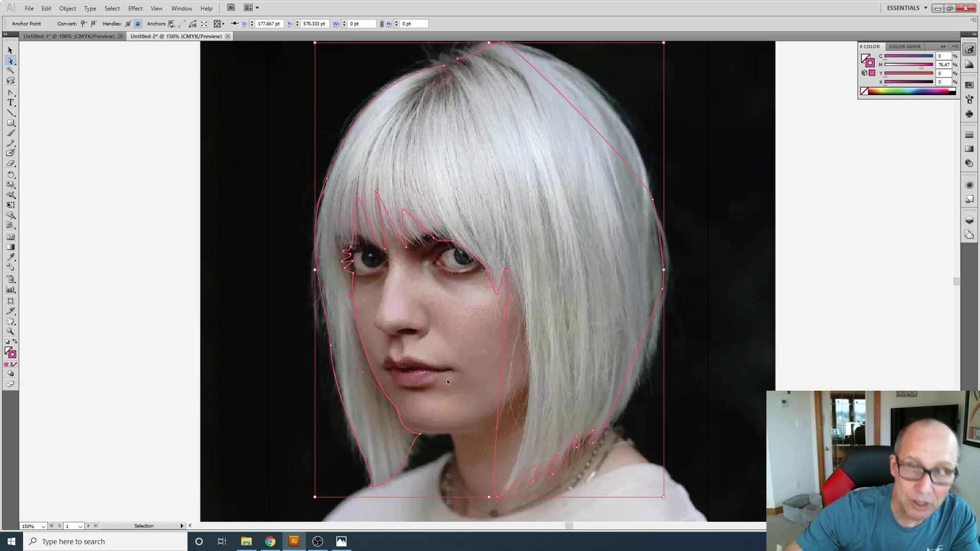
key(ctrl+equal)
key(ctrl+equal)
key(a)
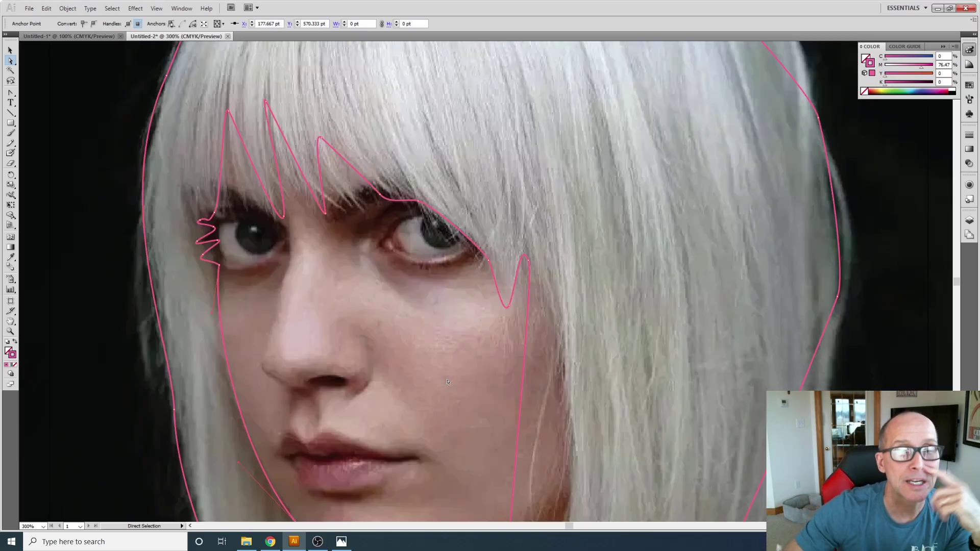
click(220, 267)
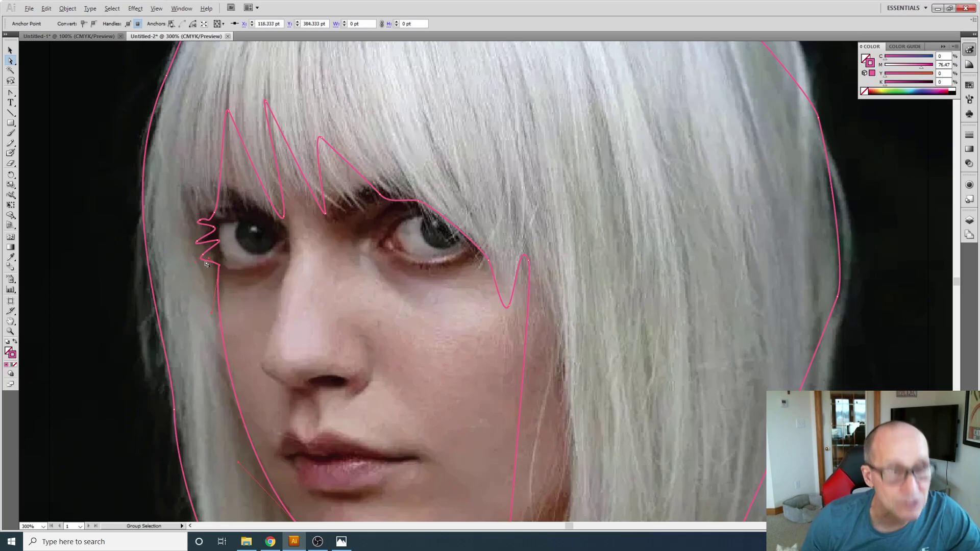
mouse_move(196, 264)
mouse_down()
mouse_move(220, 265)
mouse_move(209, 251)
mouse_move(226, 241)
mouse_move(195, 249)
mouse_move(202, 246)
mouse_up()
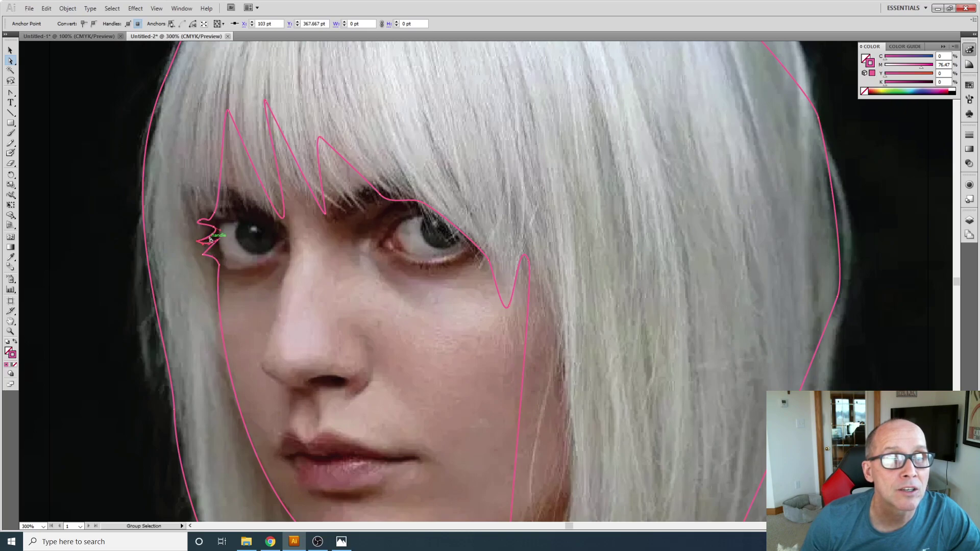
Step: Break and shorten the handles of the upper strands beside the left-hand eye so they form sharp, curved points
click(214, 226)
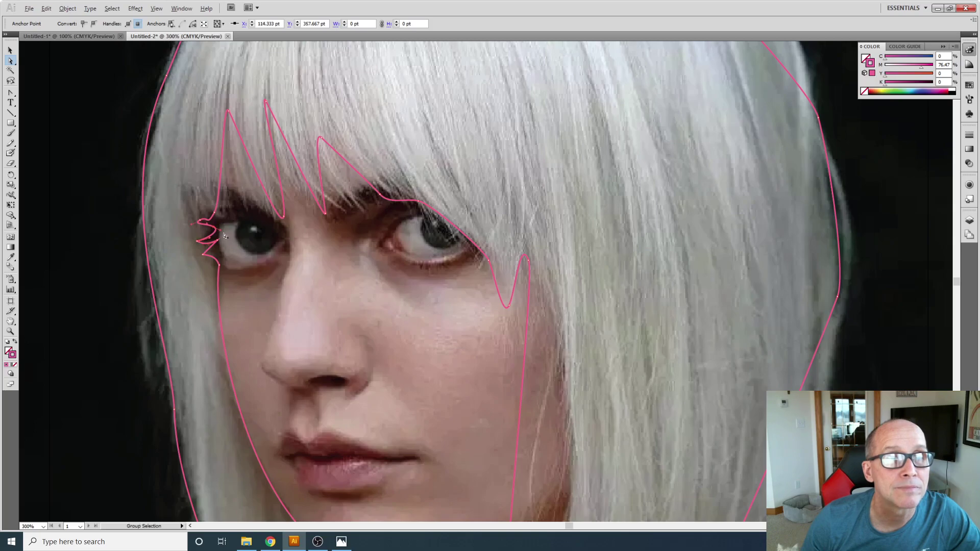
drag(221, 230, 211, 231)
mouse_move(217, 235)
mouse_down()
mouse_move(195, 224)
mouse_move(205, 229)
mouse_up()
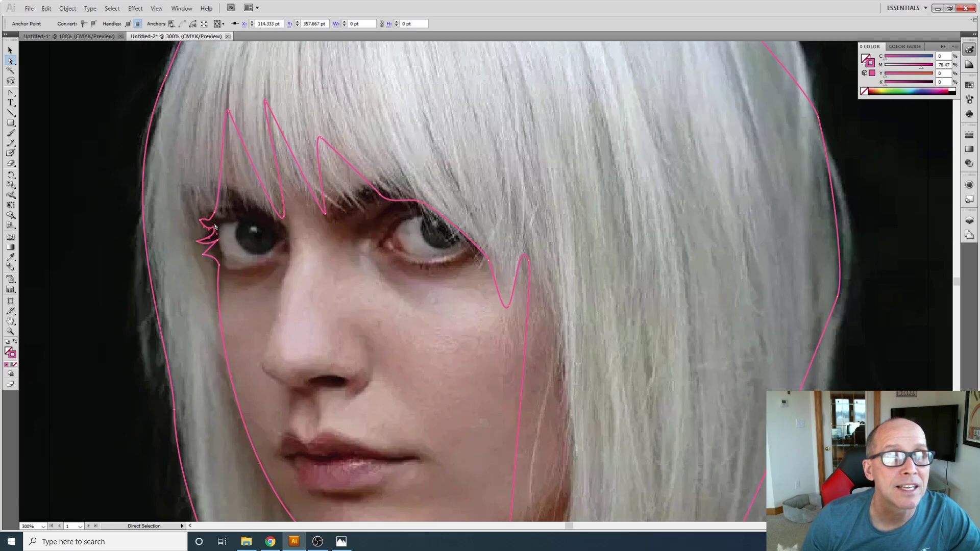
alt+click(210, 226)
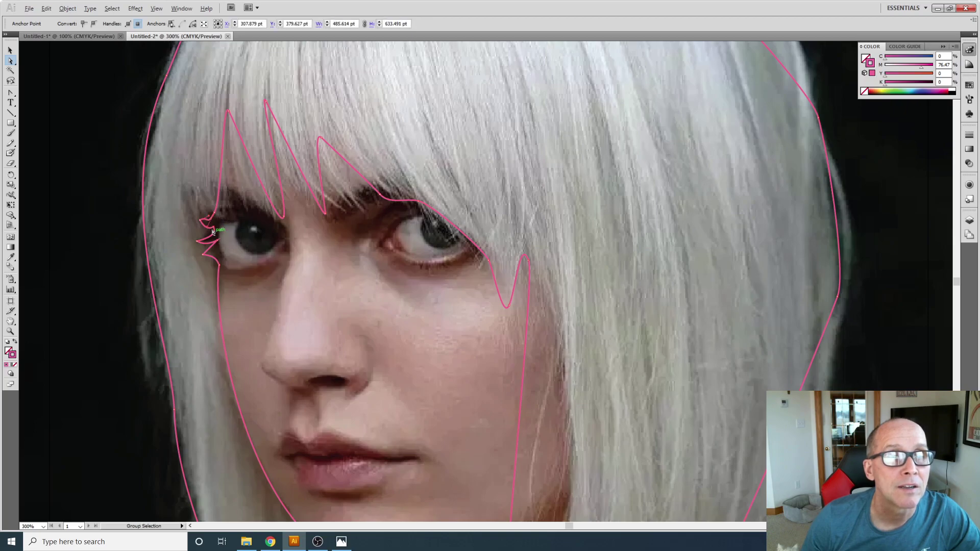
drag(208, 230, 212, 223)
drag(212, 222, 208, 223)
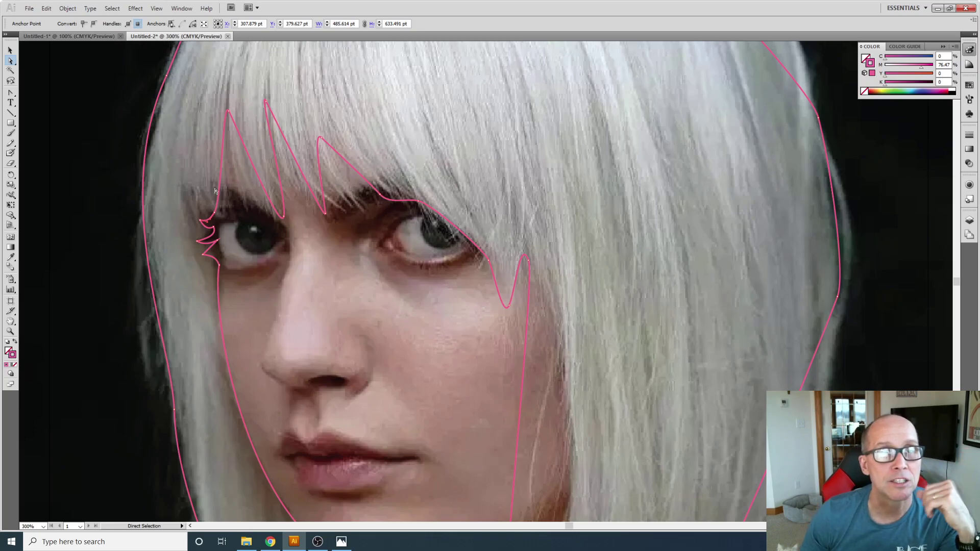
Step: Swing the outer handle of the first fringe notch's peak anchor down independently so its left side curves up to a sharp point
click(230, 111)
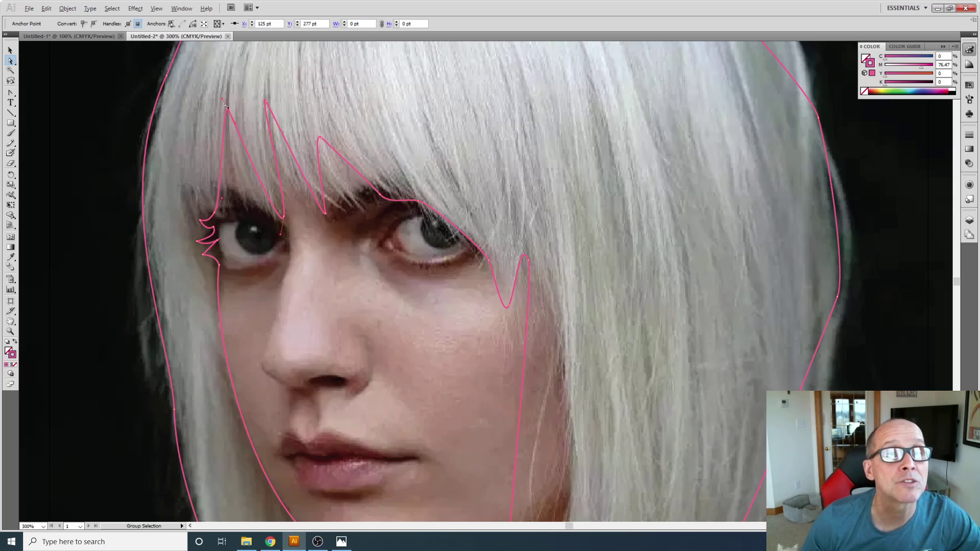
drag(225, 101, 217, 127)
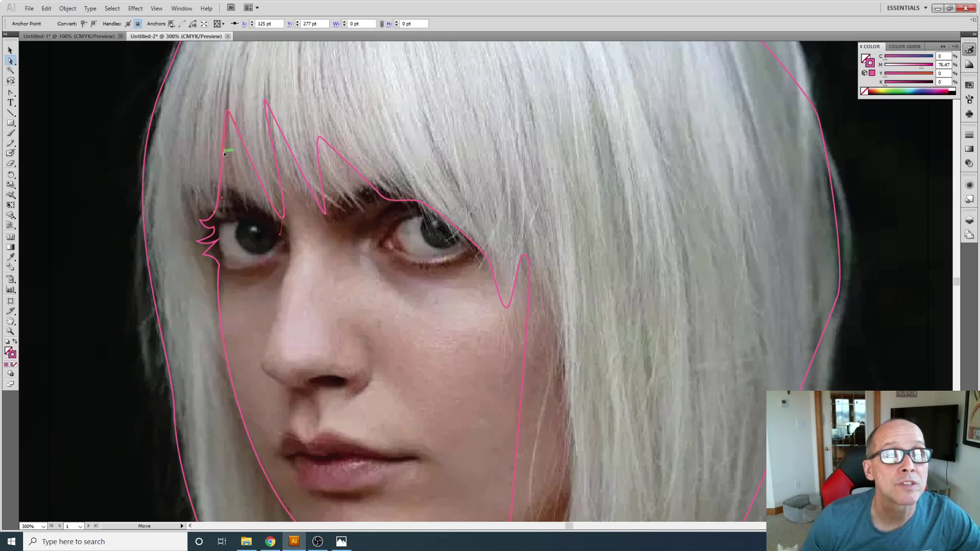
drag(227, 166, 228, 166)
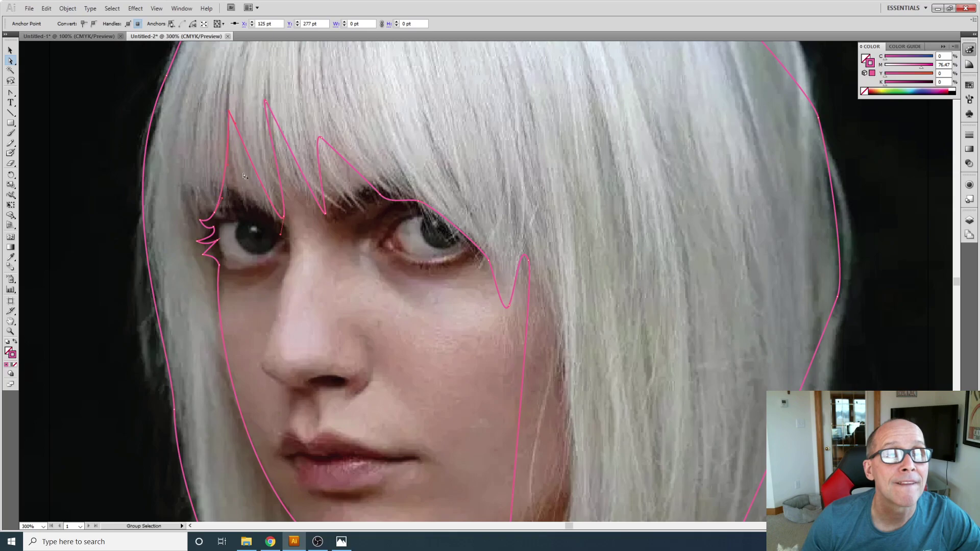
key(alt)
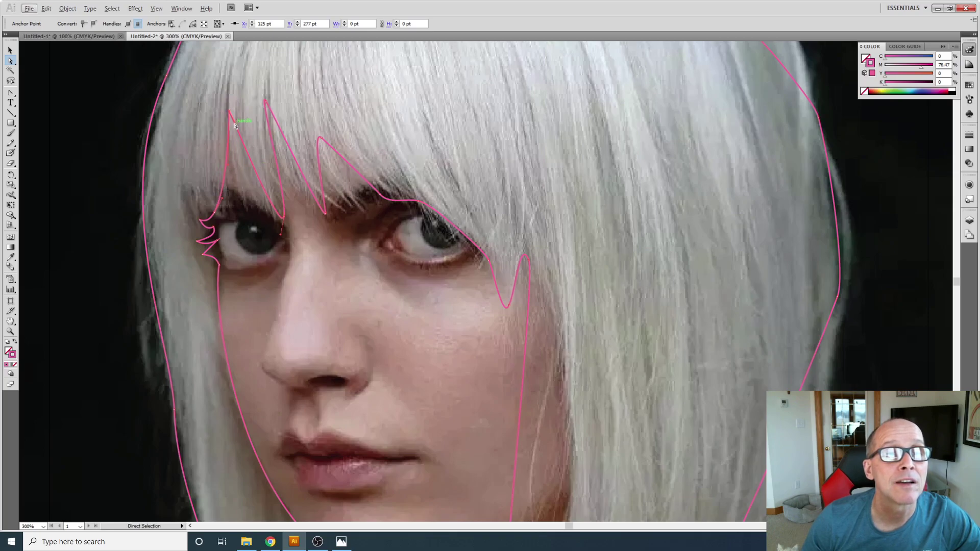
drag(237, 125, 227, 162)
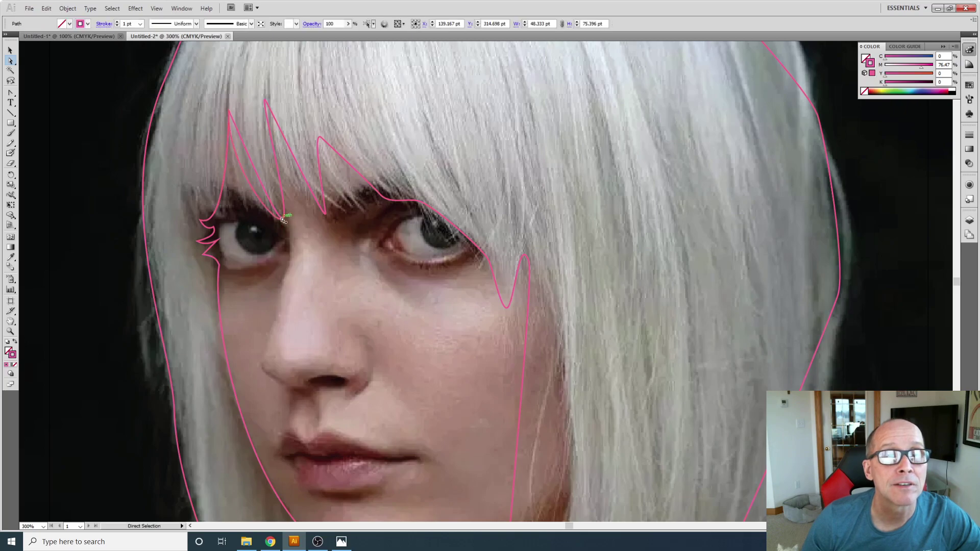
key(ctrl+z)
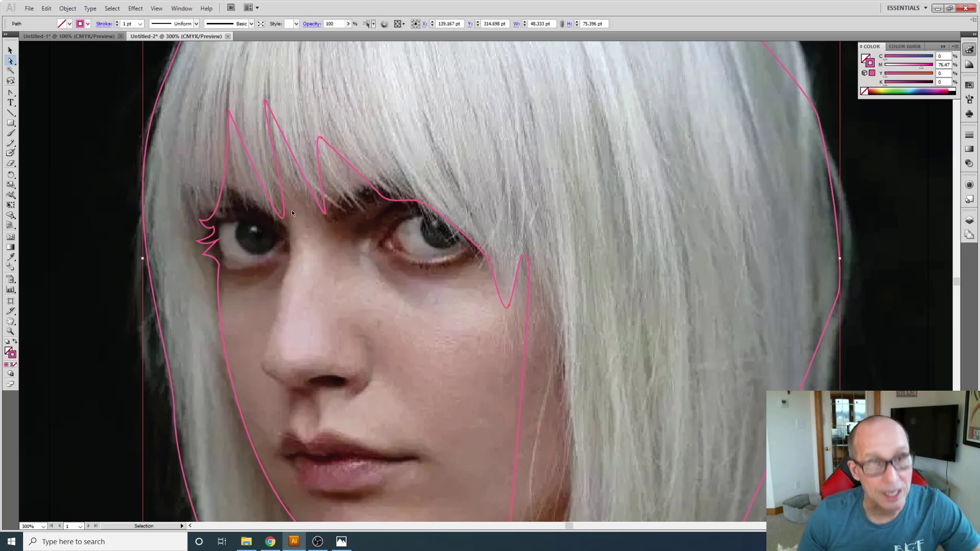
Step: Pull in the handles on the first fringe notch's right side and both sides of the second notch, giving curved strands with sharp points
click(229, 111)
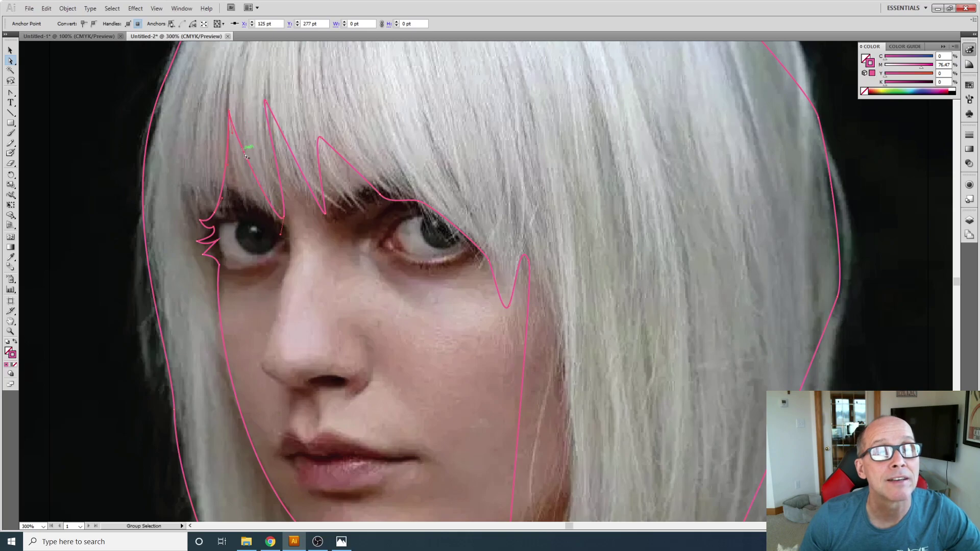
drag(282, 238, 265, 204)
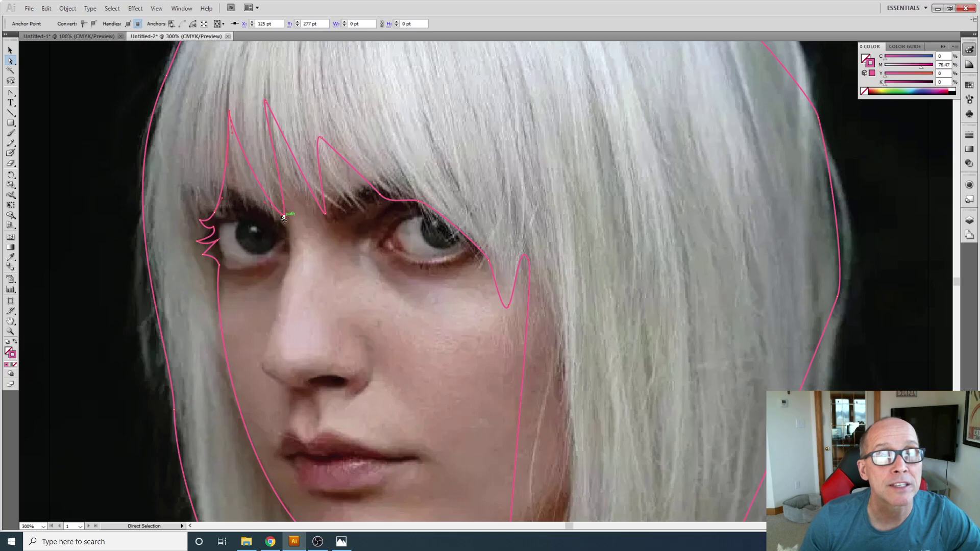
click(285, 216)
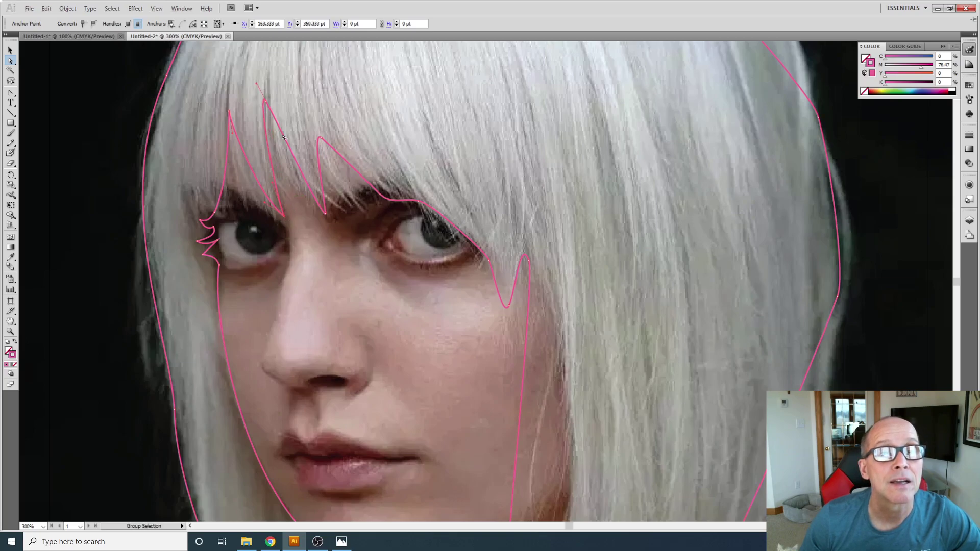
click(264, 101)
drag(258, 87, 269, 153)
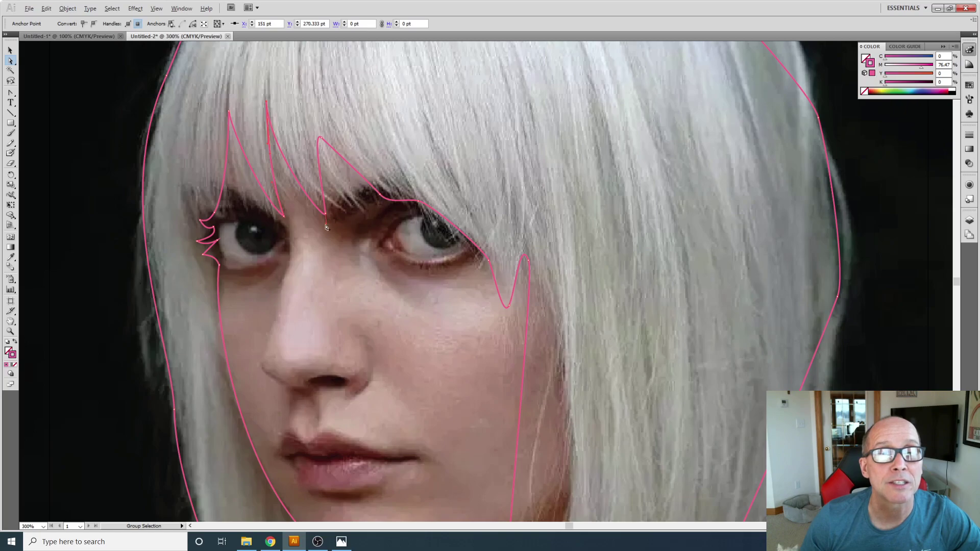
drag(326, 224, 299, 191)
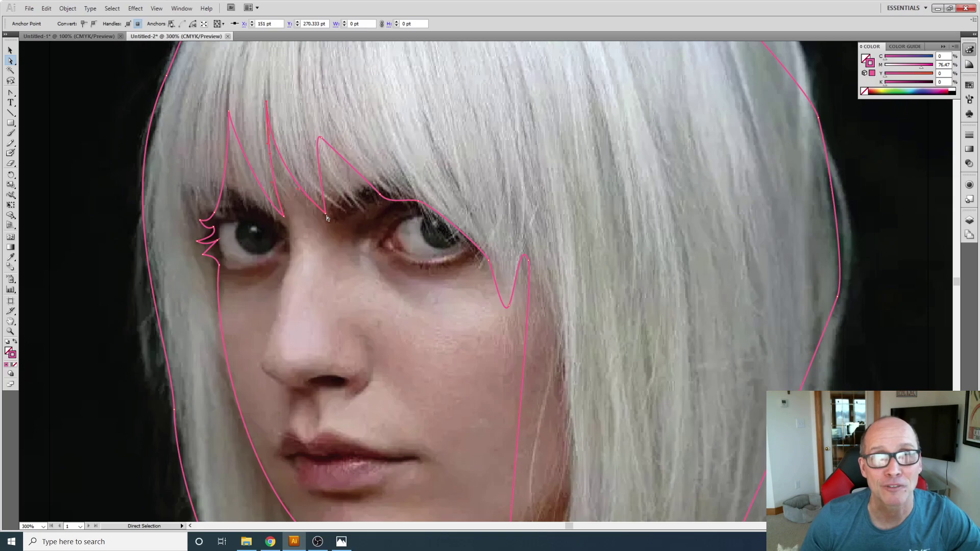
Step: Break the handles of the third fringe notch's anchors so its peak is sharp and its right side curves inward, undoing the accidental path copy
click(326, 213)
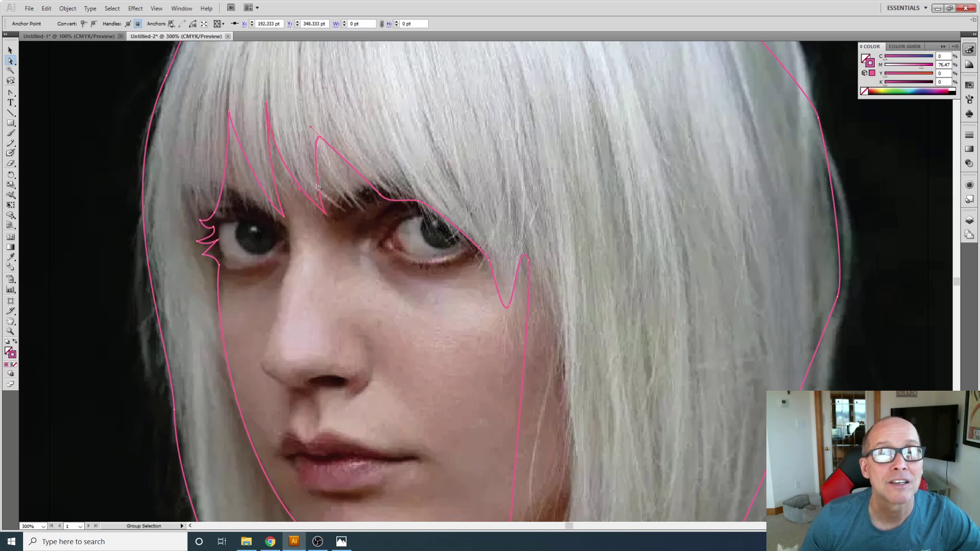
click(321, 139)
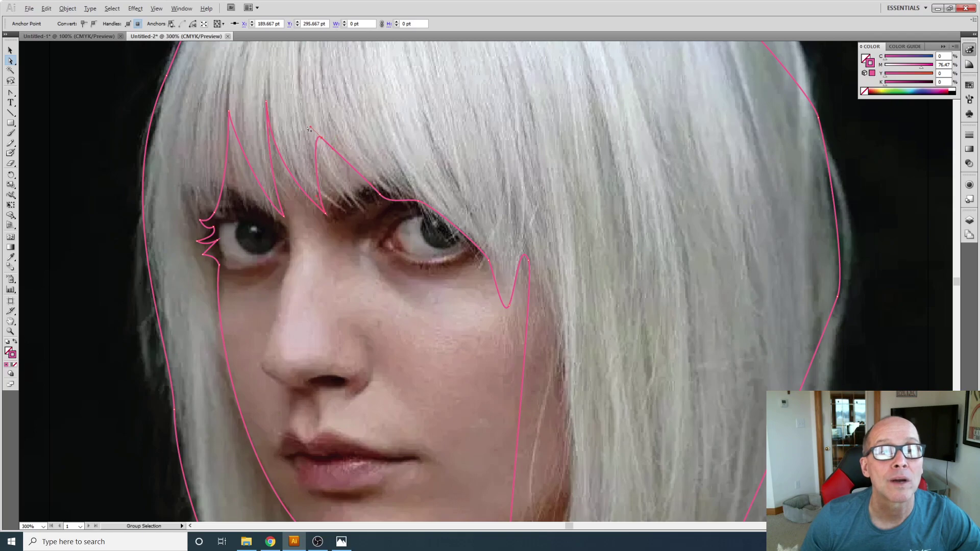
drag(312, 131, 404, 205)
key(ctrl+z)
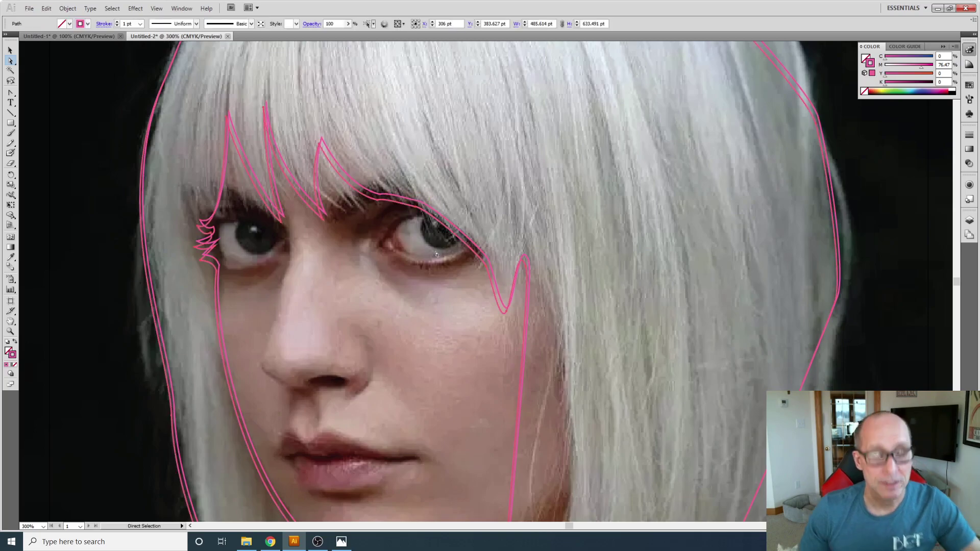
key(ctrl+z)
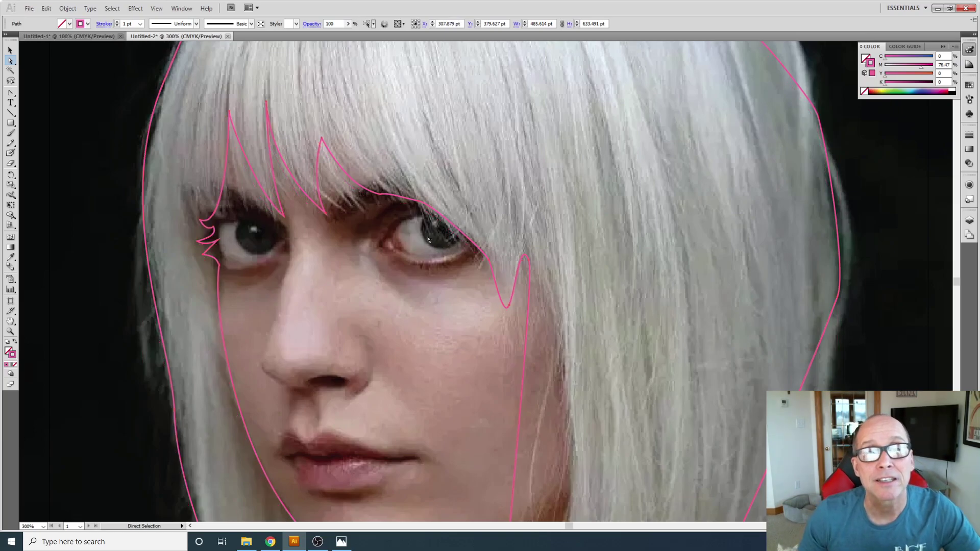
Step: Adjust the fringe anchors' handles independently above the right-hand eye so the edge breaks into a small point and follows the hair
click(419, 204)
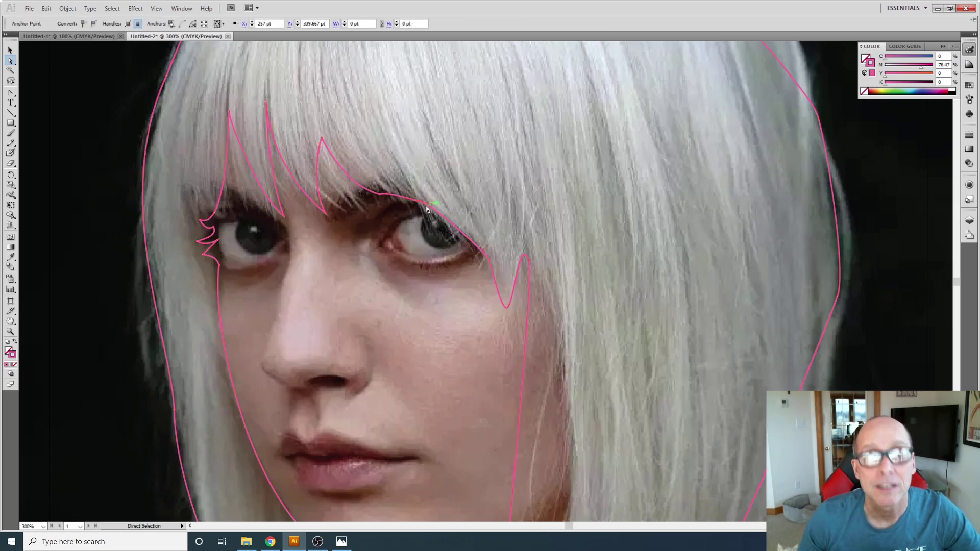
key(alt)
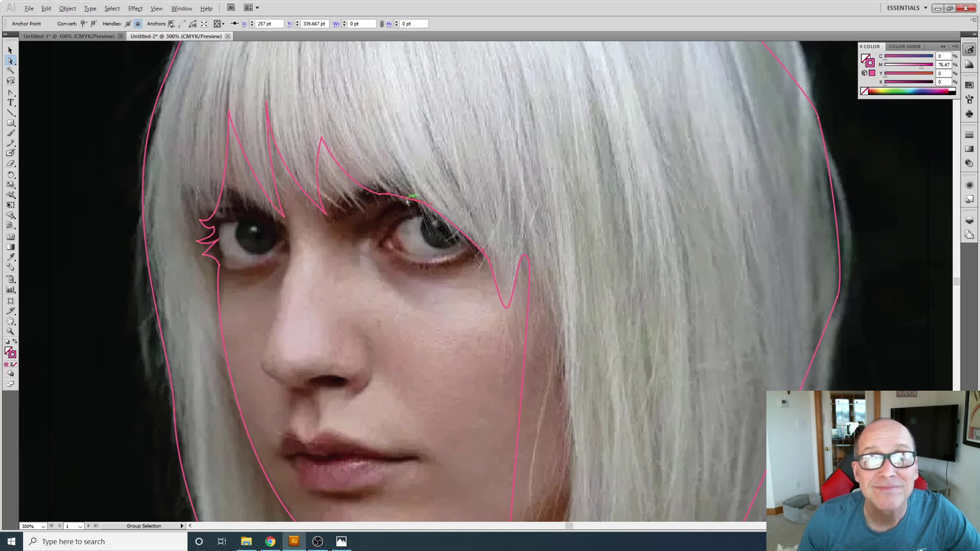
drag(406, 200, 403, 205)
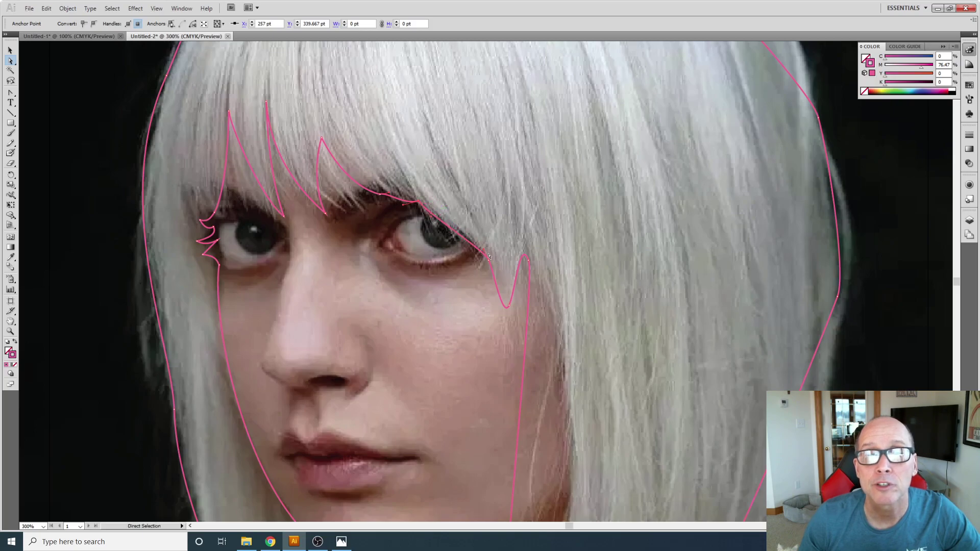
drag(483, 249, 484, 237)
Step: Pull in the handle of the strand tip below the right-hand eye's outer corner so the strand tapers to a sharp point
click(509, 308)
drag(503, 320, 495, 271)
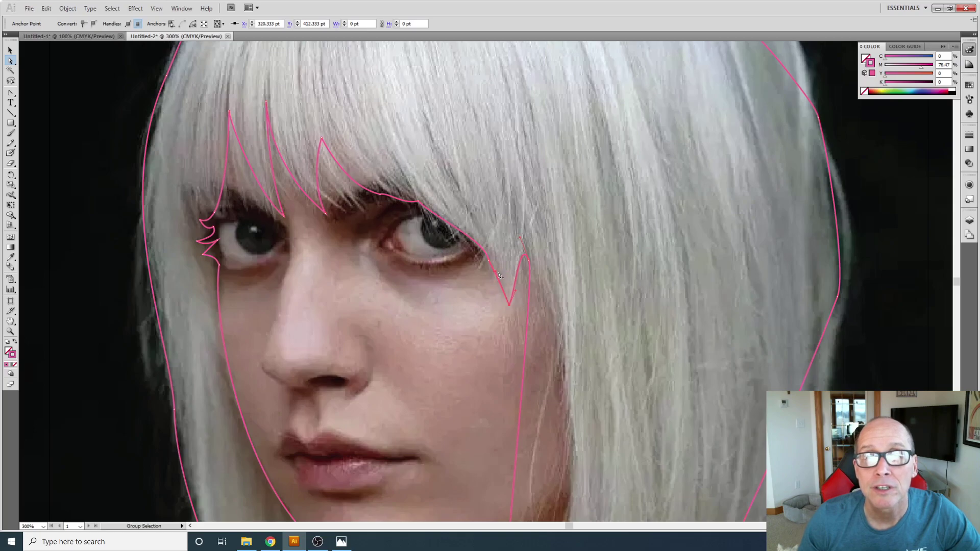
drag(489, 262, 499, 273)
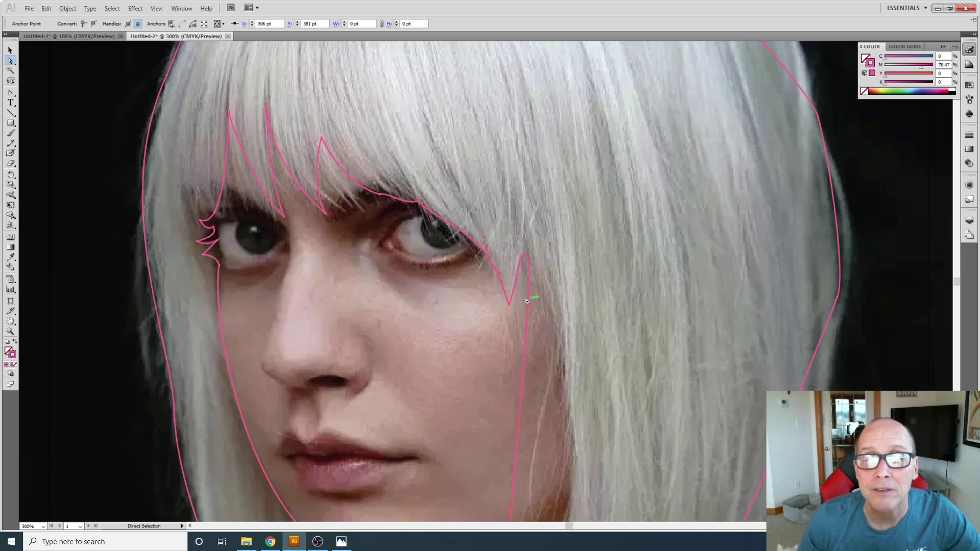
Step: Curve the inner edge of the right-hand hair along cheek and neck by swinging the handles of its top peak and bottom tip independently
click(528, 261)
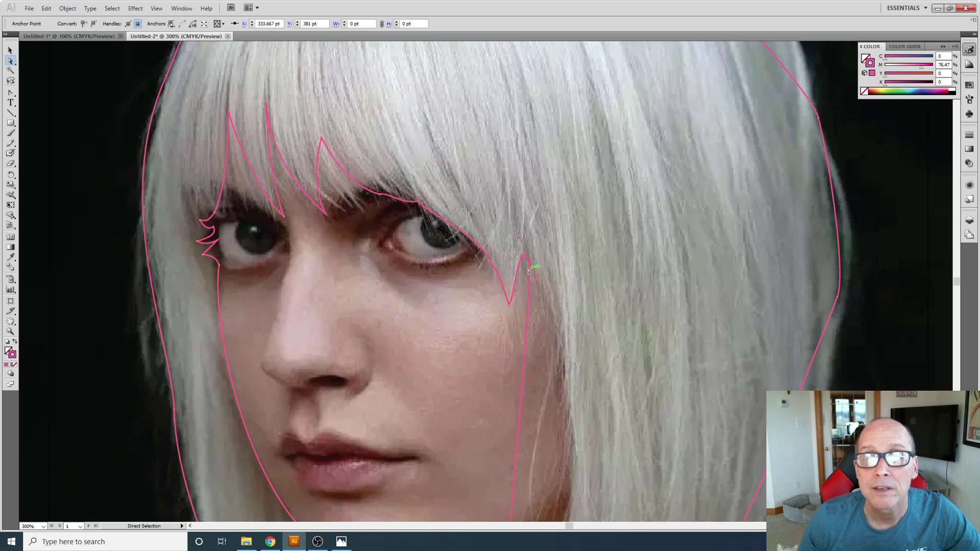
drag(522, 239, 615, 341)
scroll(661, 322, down, 2)
scroll(661, 322, down, 6)
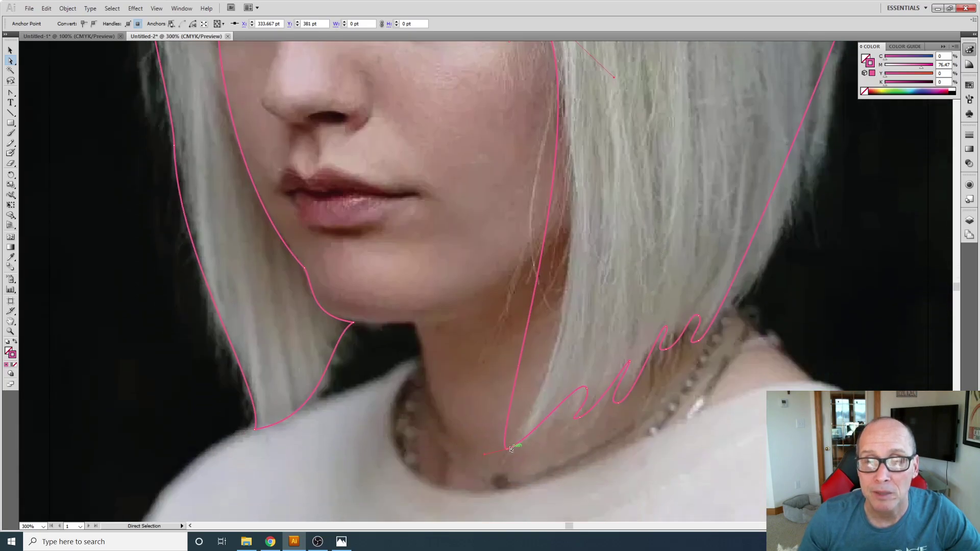
click(508, 449)
drag(485, 454, 581, 367)
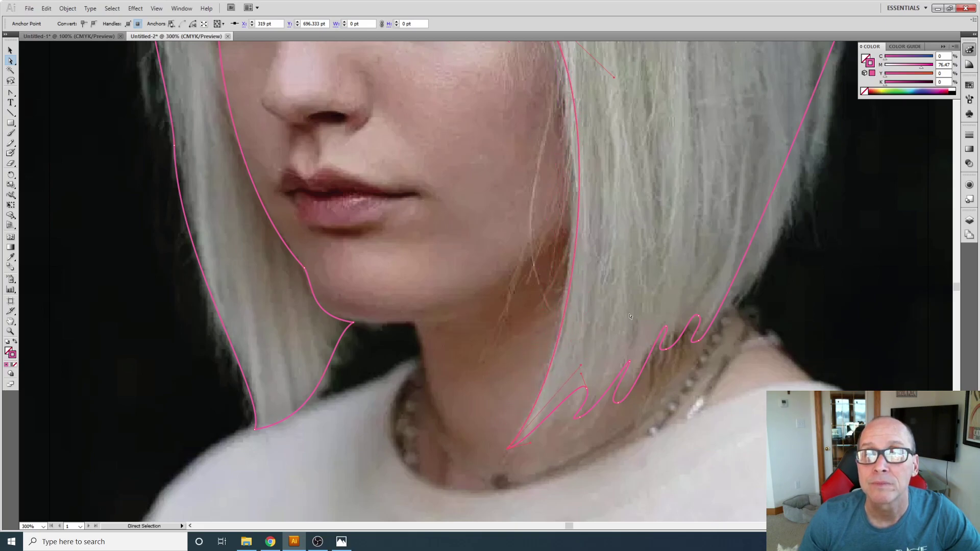
scroll(606, 198, up, 4)
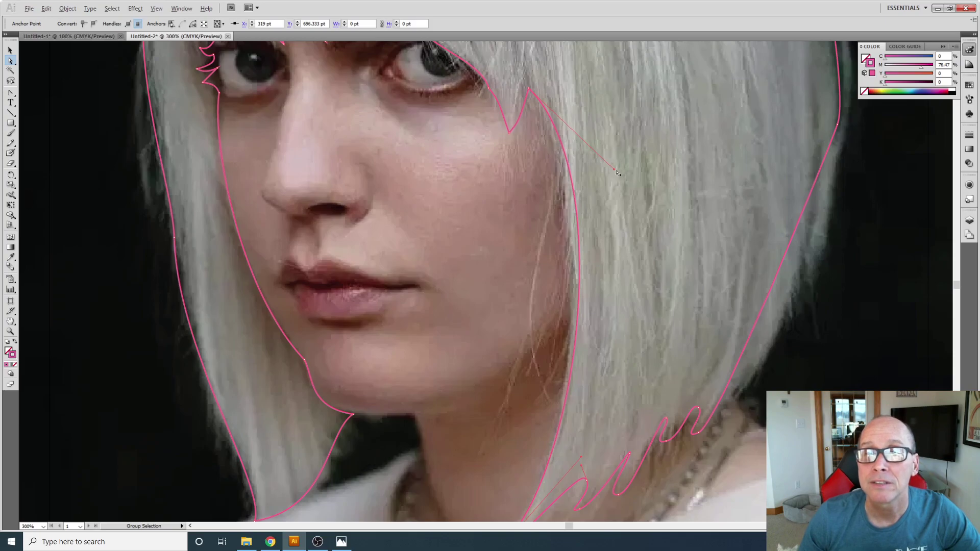
drag(616, 171, 605, 180)
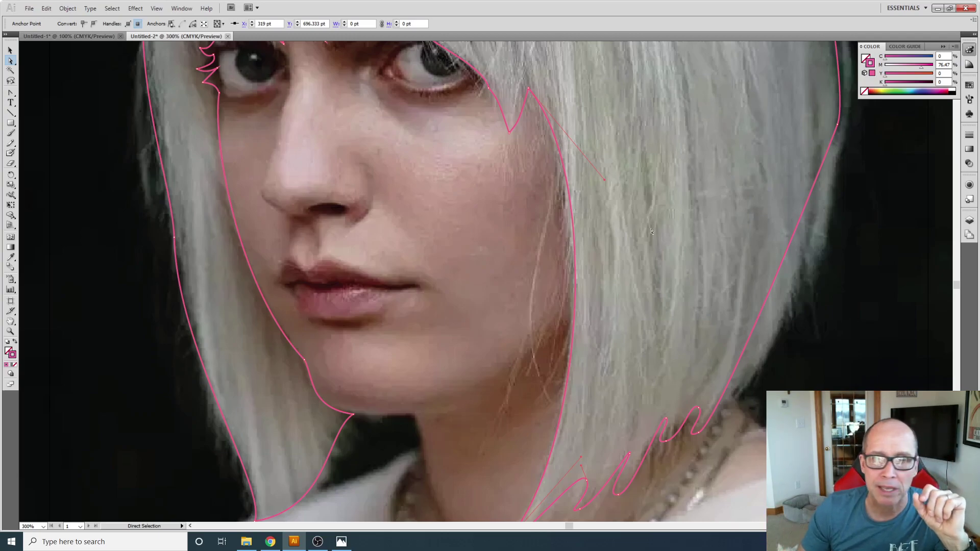
Step: Adjust the handles of the lowest tip and the first strand notch at the neck independently, giving a curved edge with sharp corners
scroll(650, 228, down, 4)
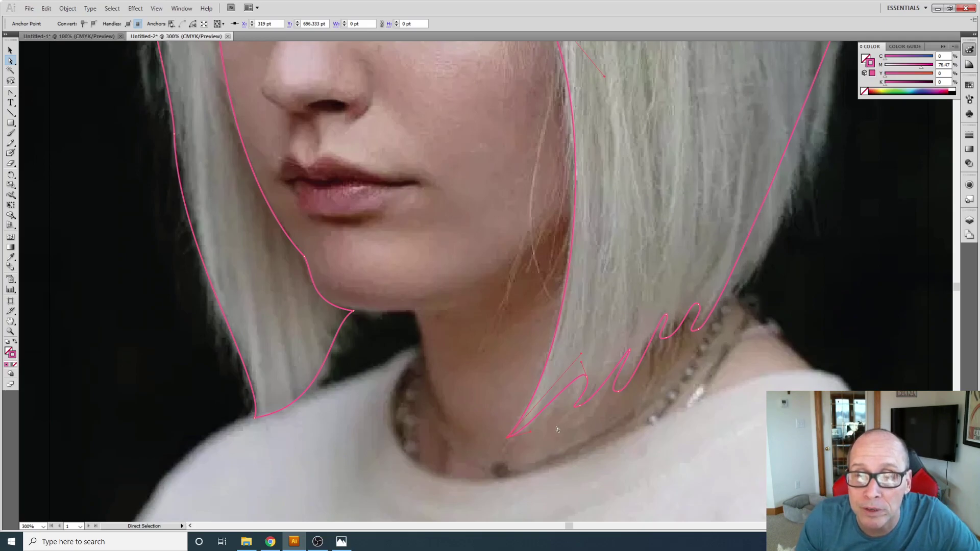
key(alt)
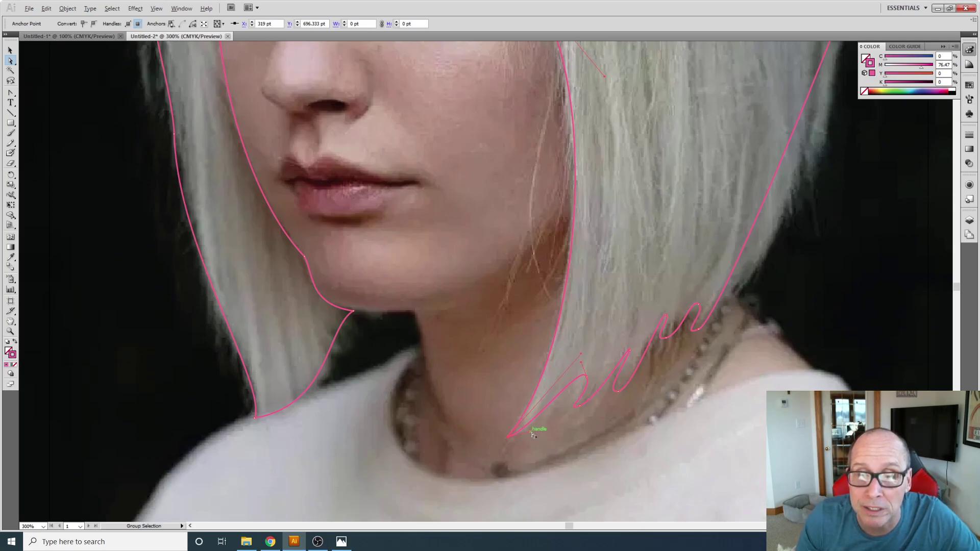
drag(531, 432, 541, 437)
drag(583, 366, 590, 396)
click(580, 406)
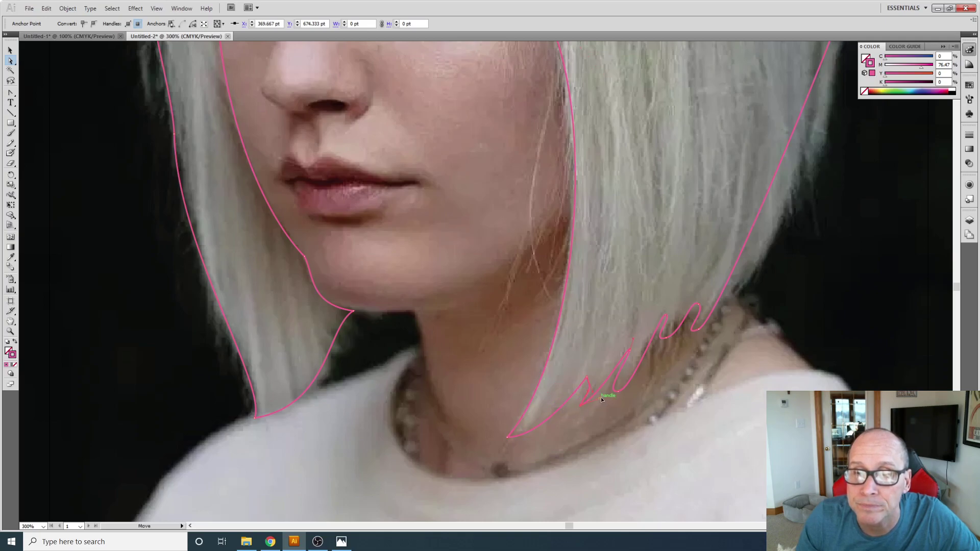
drag(607, 400, 627, 343)
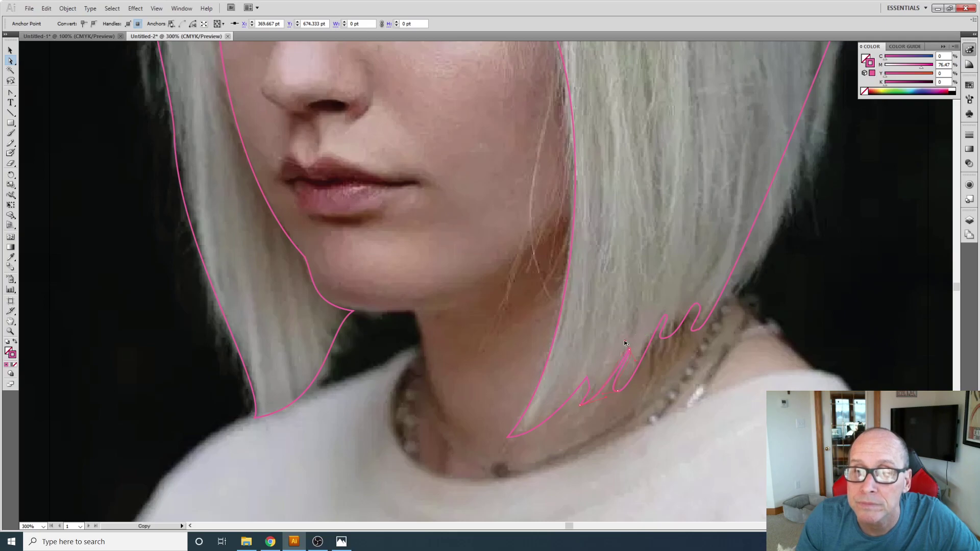
Step: Pull in the handles of the second notch's peak and tip along the hair's lower edge to form a sharp, curved strand
click(620, 360)
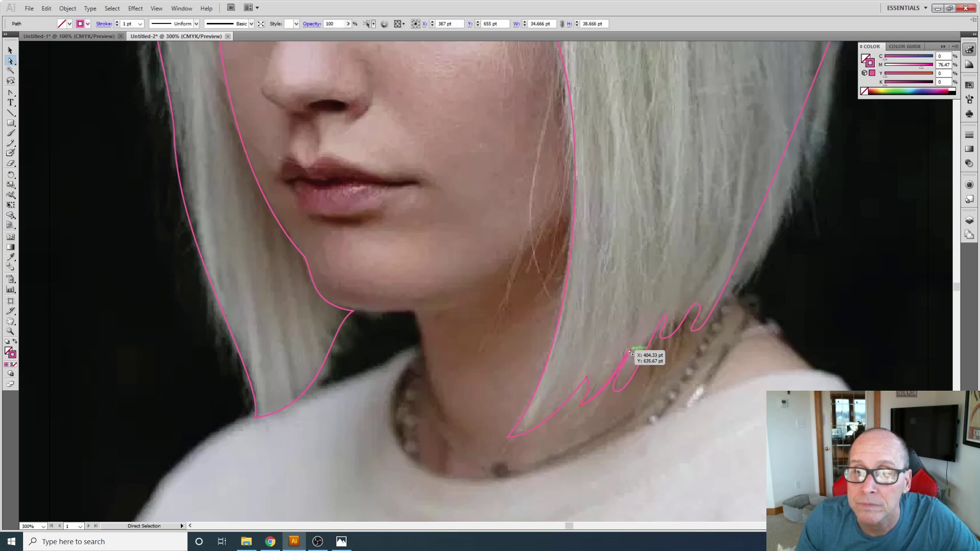
click(631, 351)
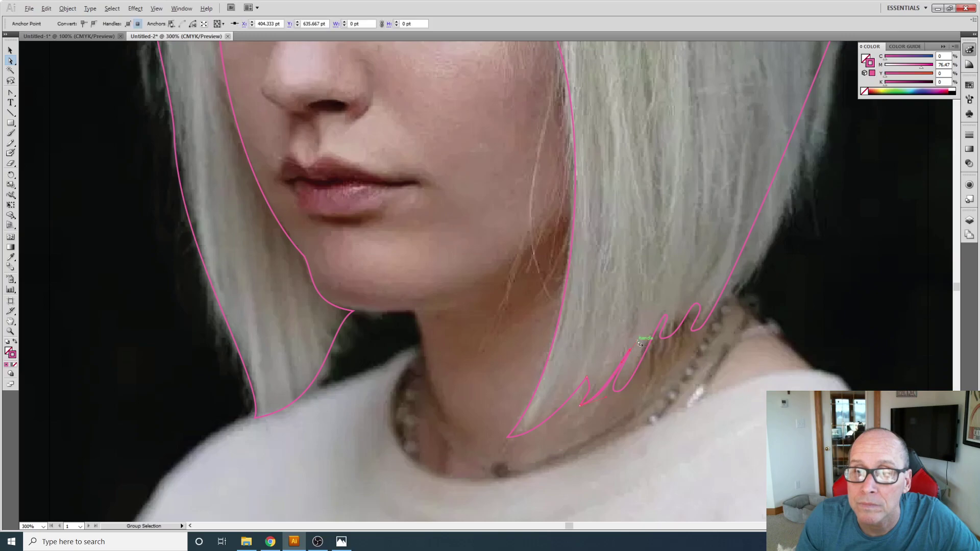
drag(635, 365, 634, 384)
click(619, 394)
drag(605, 394, 629, 372)
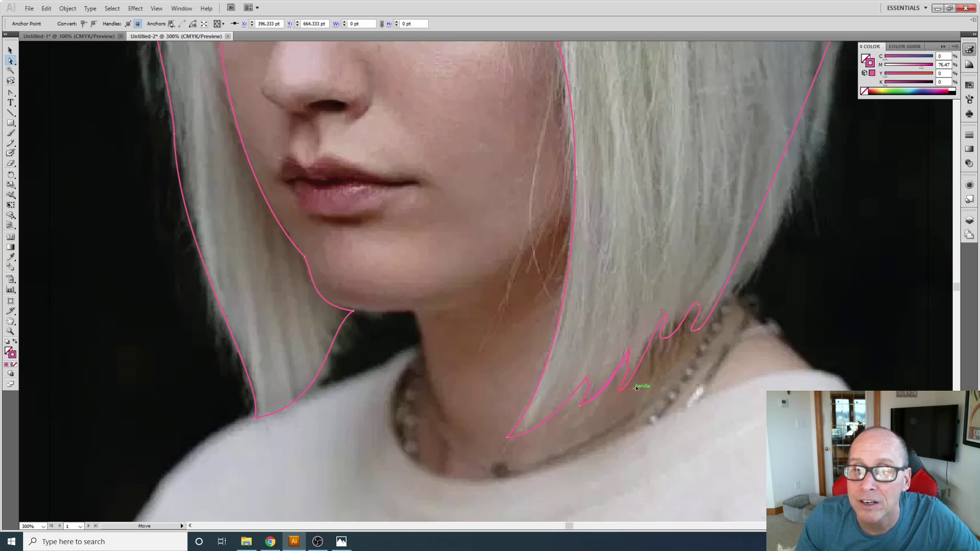
Step: Undo the accidental path shift and swing the third lower strand tip's outer handle inward independently to sharpen its point
click(668, 312)
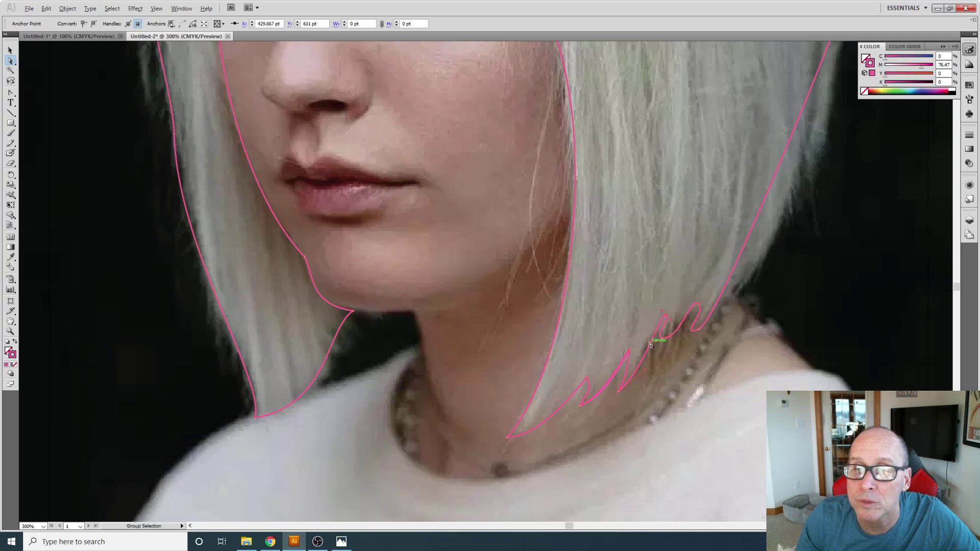
drag(652, 344, 667, 329)
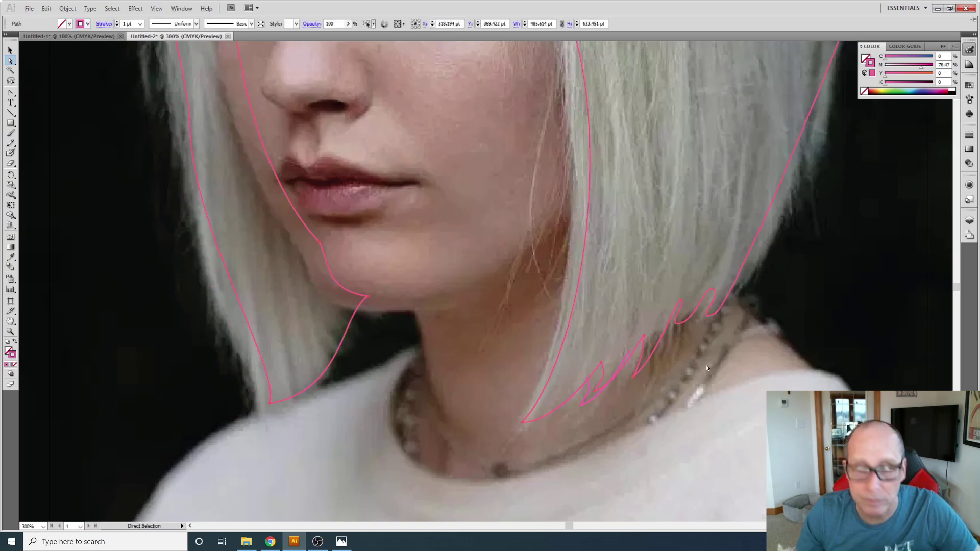
key(ctrl+z)
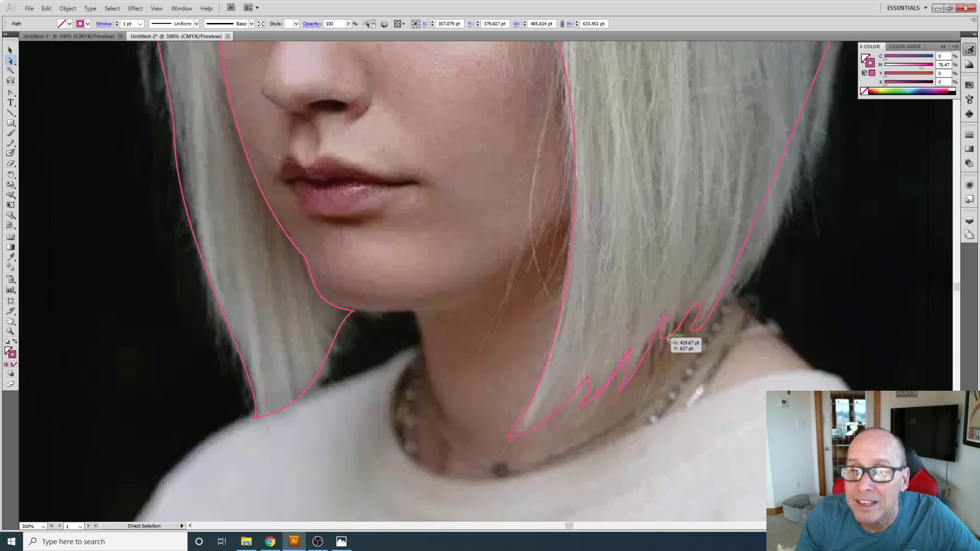
click(669, 341)
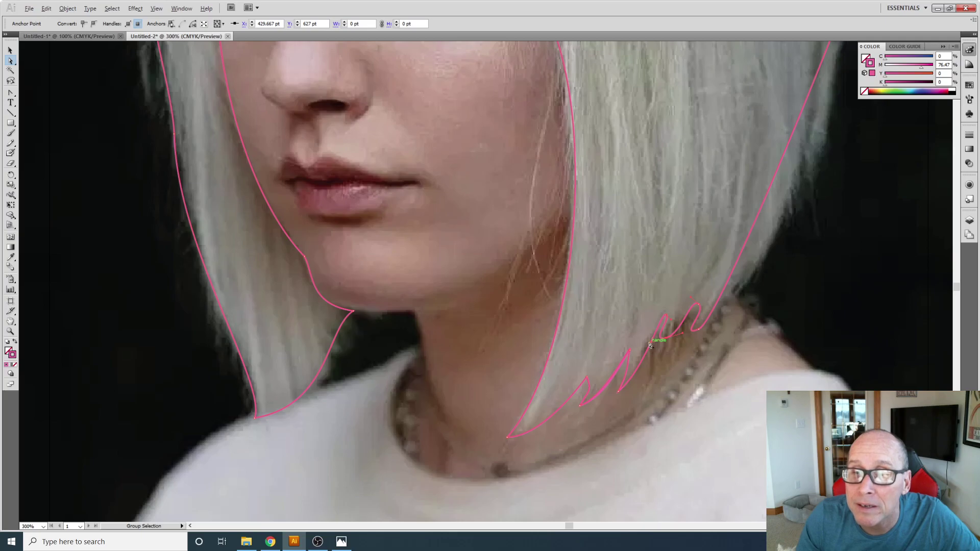
drag(651, 345, 679, 323)
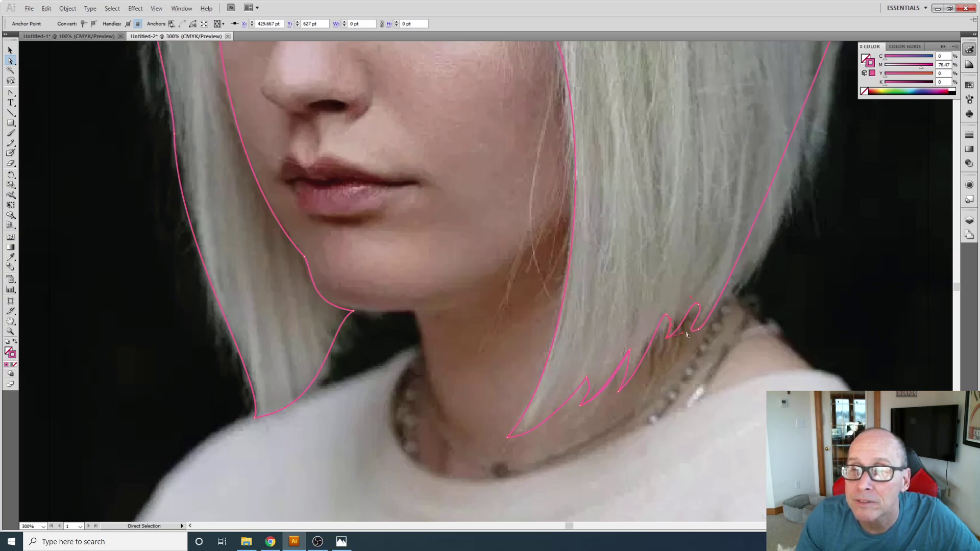
Step: Shorten and redirect the handles of the last notch's peak and tip beside the necklace so both become sharp points
click(699, 304)
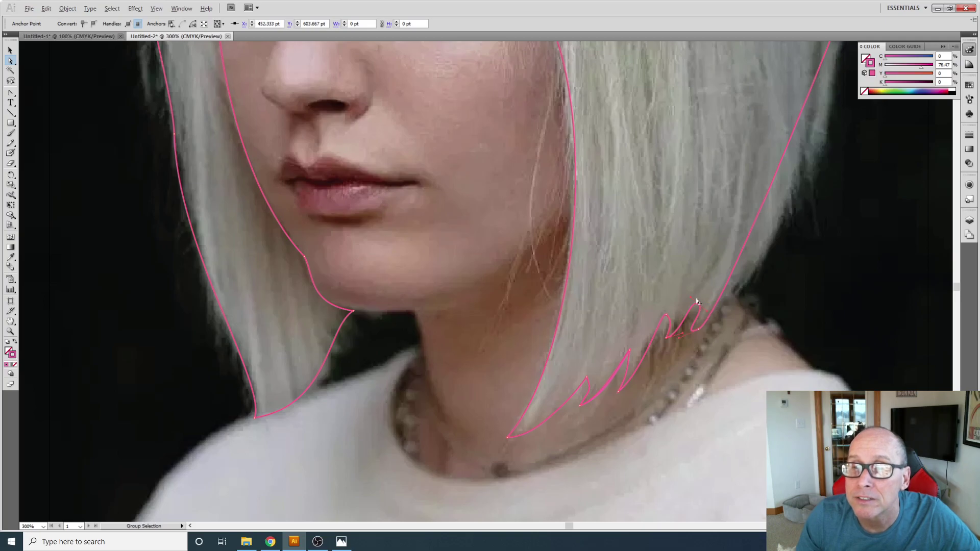
drag(690, 297, 692, 320)
click(699, 330)
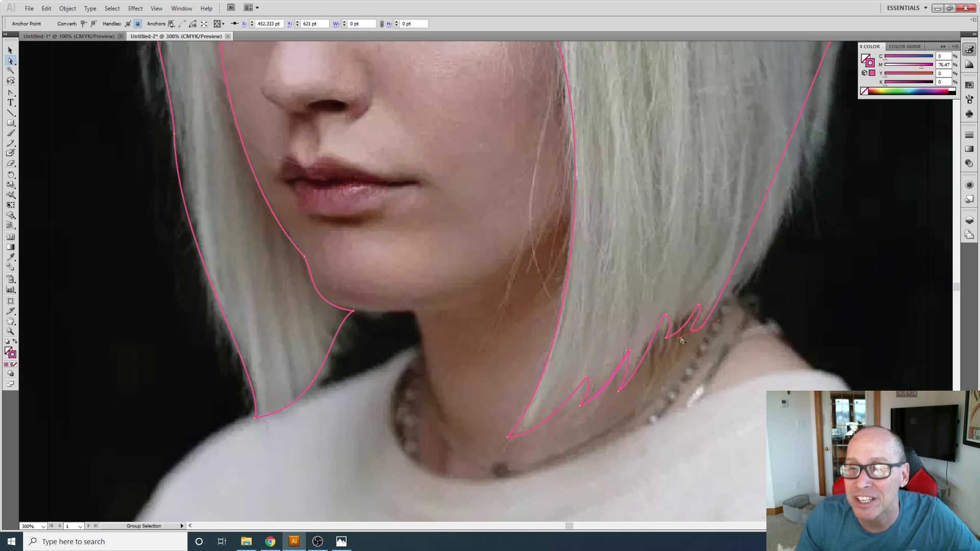
alt+click(683, 341)
click(699, 330)
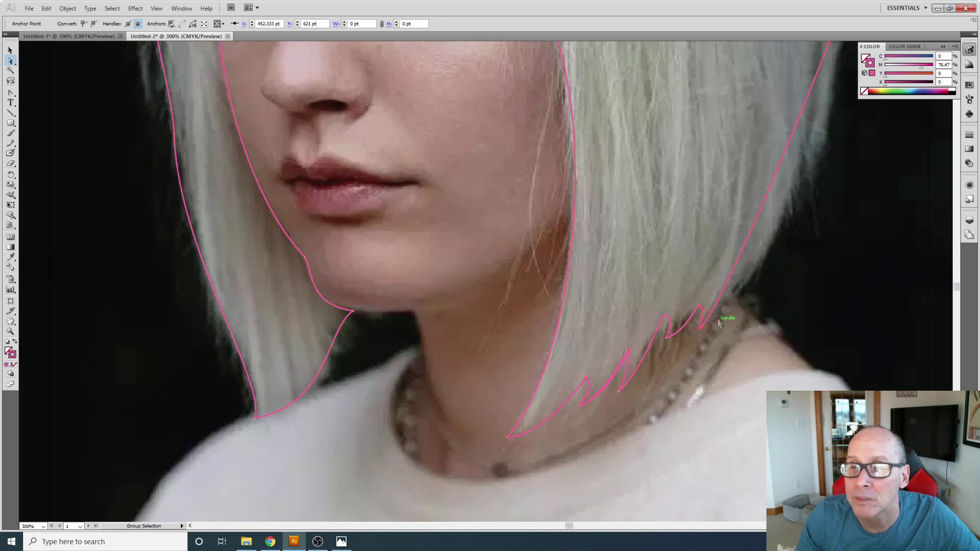
drag(720, 324, 707, 314)
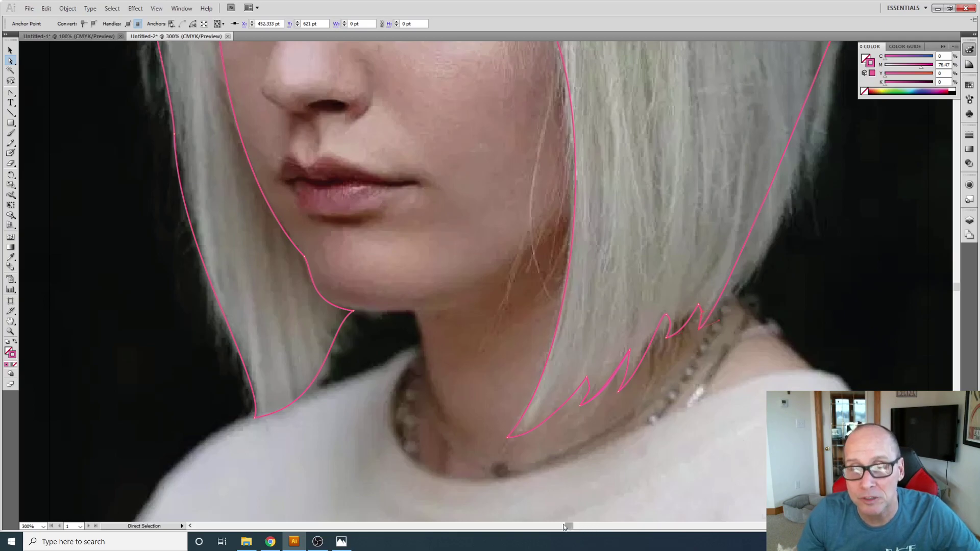
Step: Bow the right-hand hair's outer edge outward by extending the handles at the last lower tip and the side anchor to match the silhouette
key(space)
drag(838, 230, 646, 380)
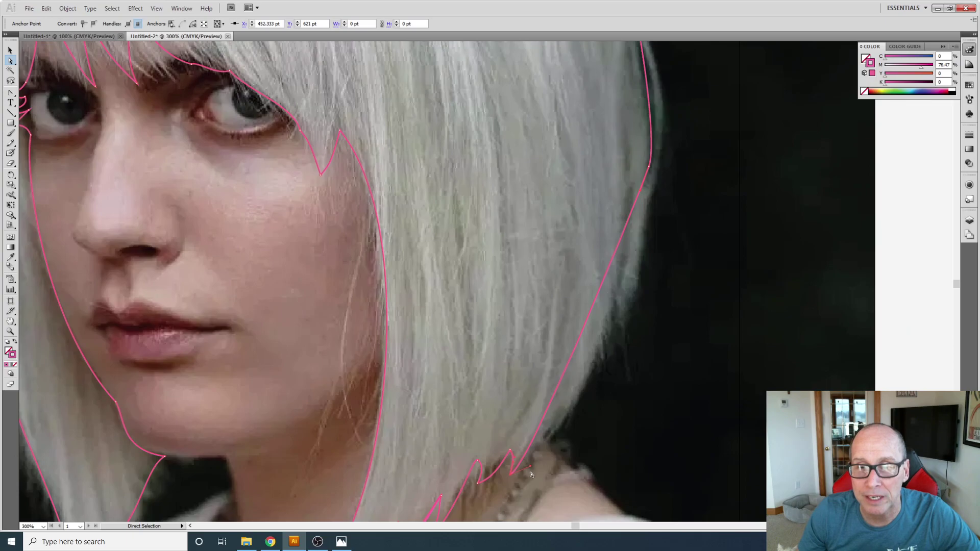
key(alt)
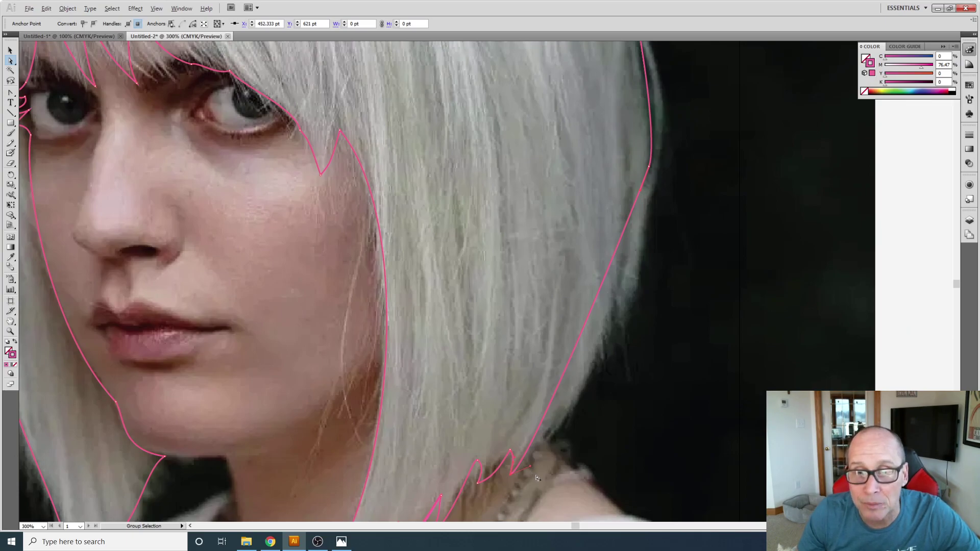
drag(535, 462, 609, 415)
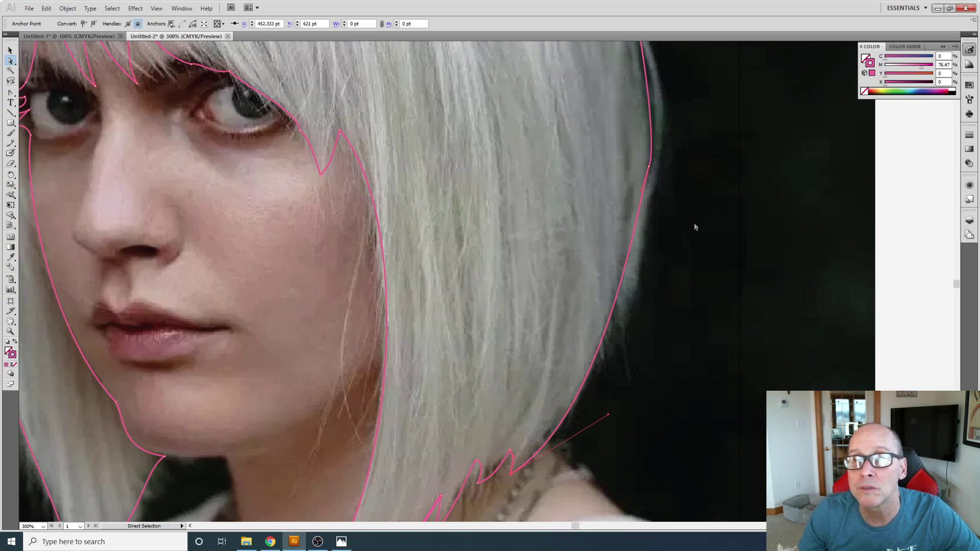
drag(648, 195, 649, 222)
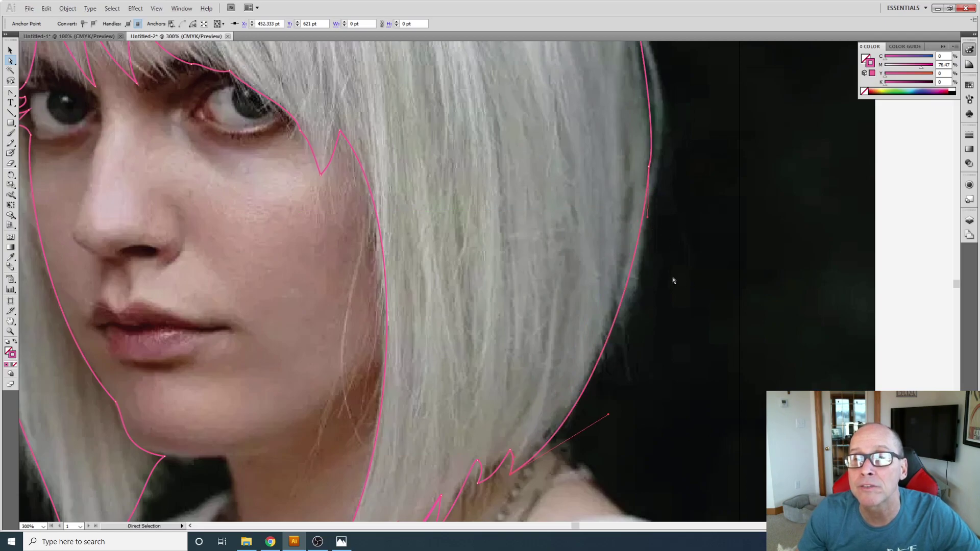
scroll(684, 258, up, 5)
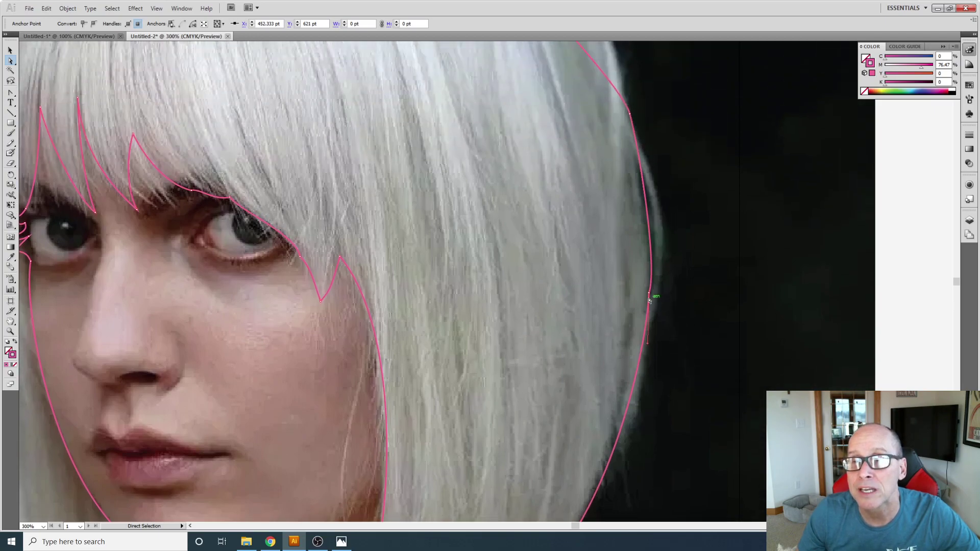
Step: Extend the upper handle of the right side anchor upward so the path bulges outward along the hair's widest edge
click(649, 294)
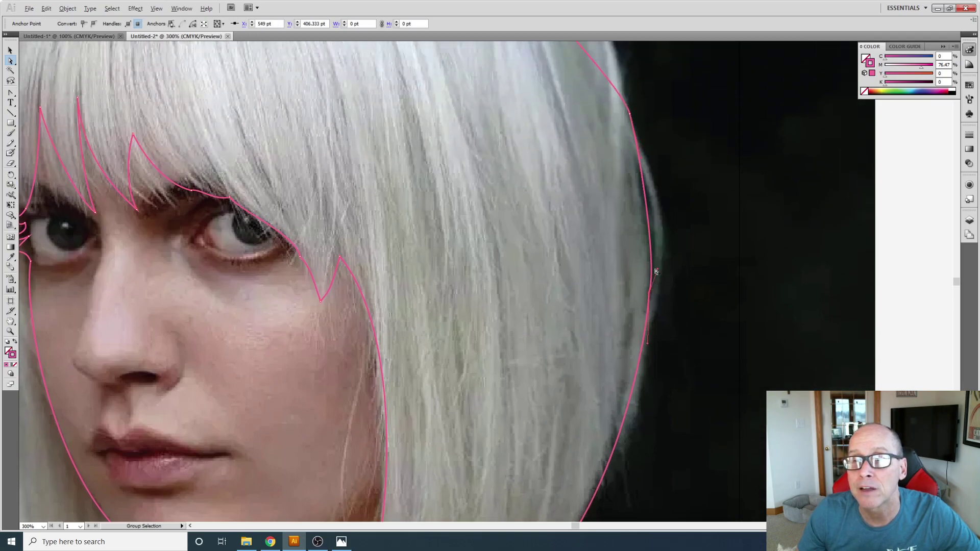
drag(655, 271, 655, 220)
scroll(703, 282, up, 5)
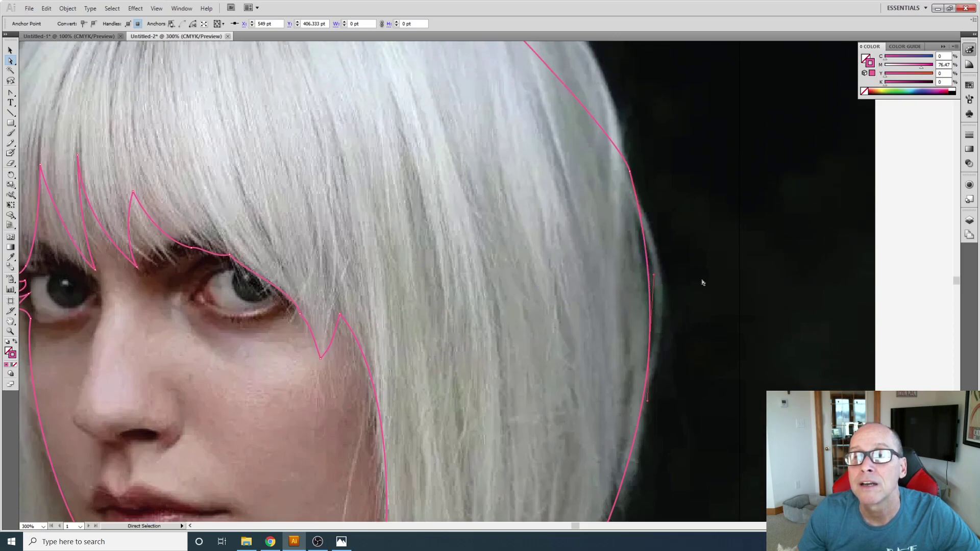
scroll(676, 291, up, 1)
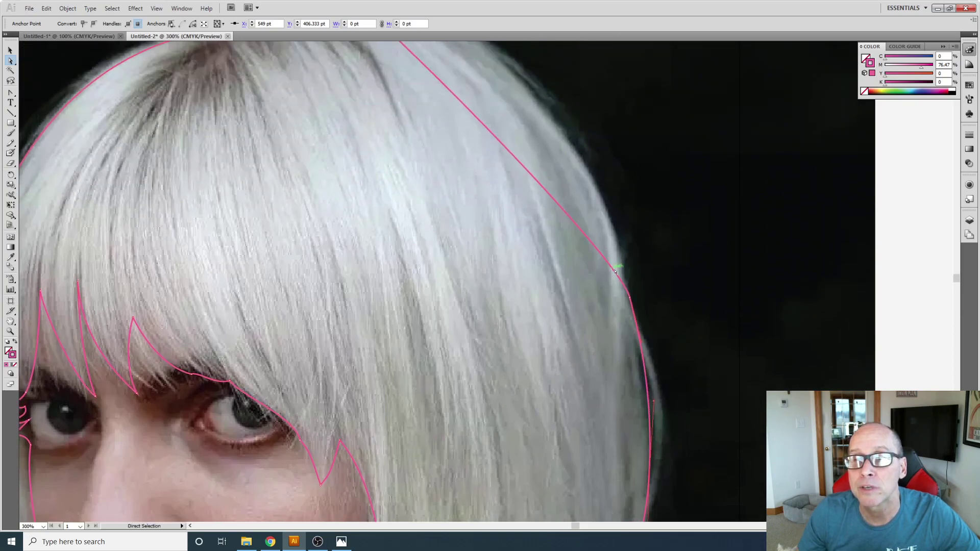
Step: Round the path between the upper right anchor and the crown by pulling out both anchors' facing handles to follow the hair
click(629, 296)
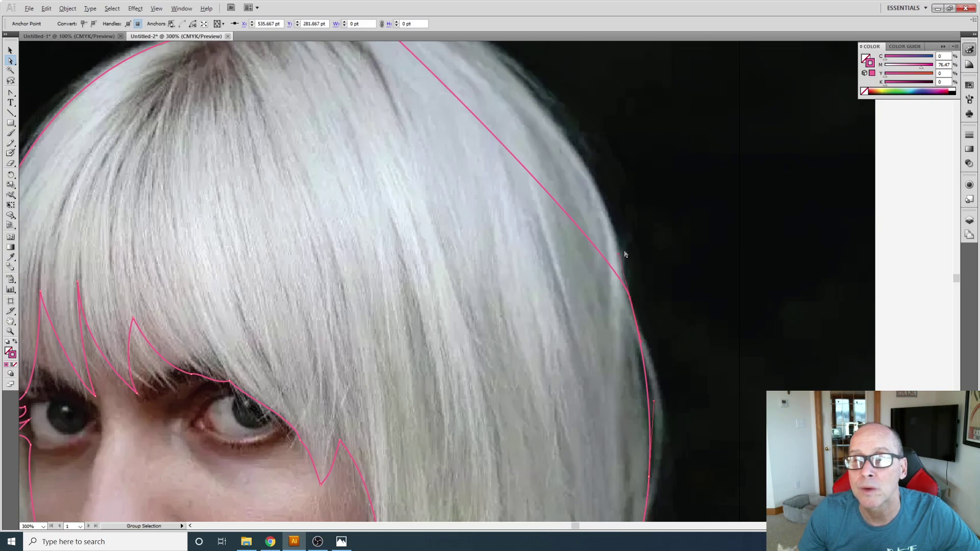
drag(625, 252, 605, 72)
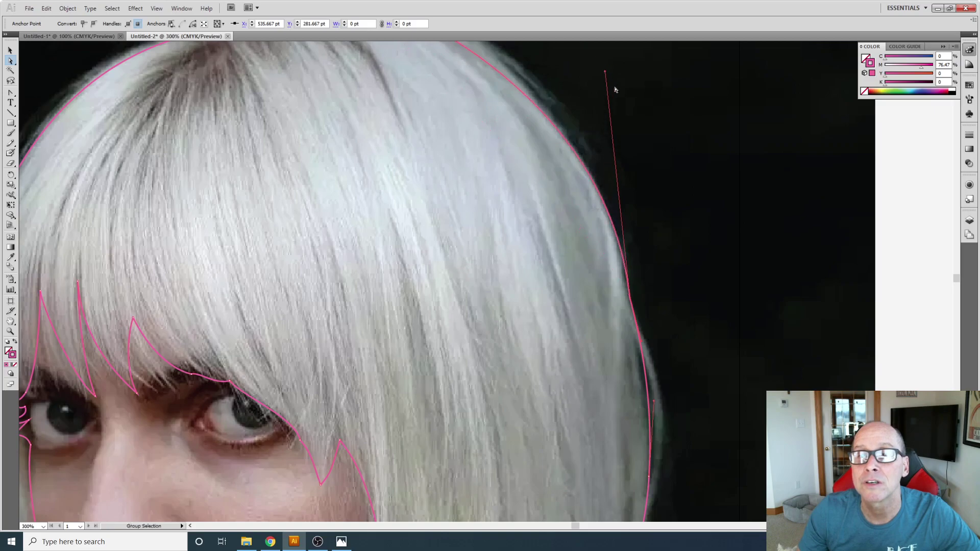
scroll(653, 281, up, 2)
scroll(643, 300, up, 3)
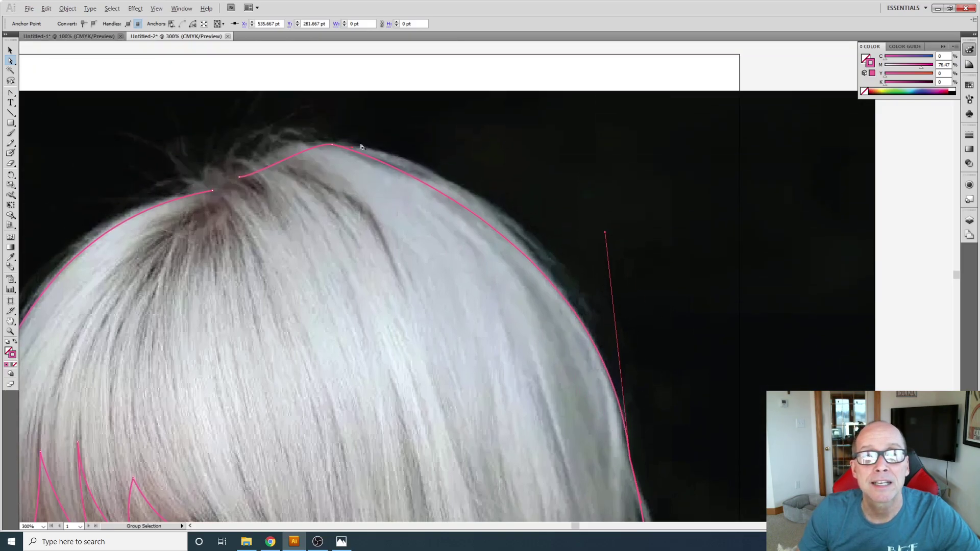
drag(353, 150, 388, 136)
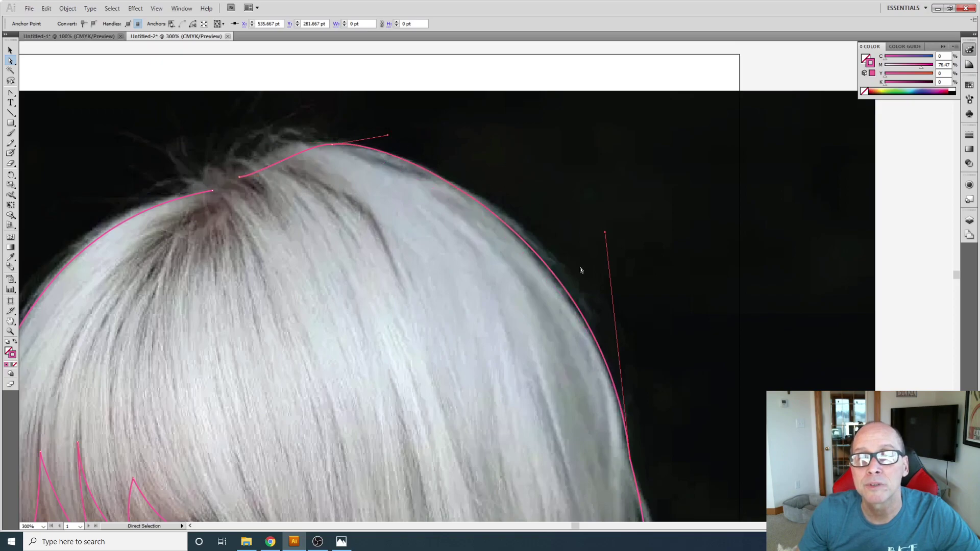
mouse_move(607, 235)
mouse_down()
mouse_move(610, 229)
mouse_move(604, 251)
mouse_up()
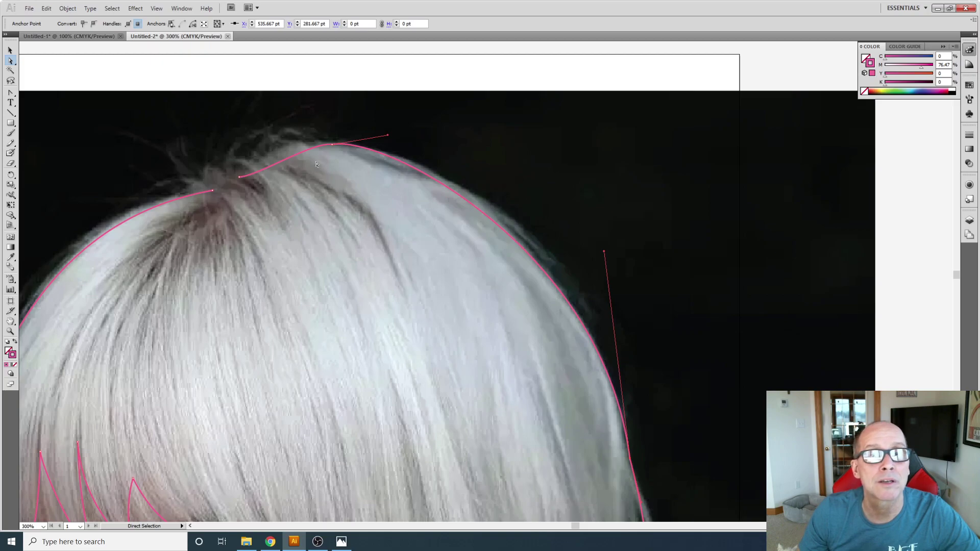
Step: Bow the crown segment upward with the top anchor's left handle and move the path's loose end onto its start point at the parting
click(332, 144)
drag(313, 144, 260, 132)
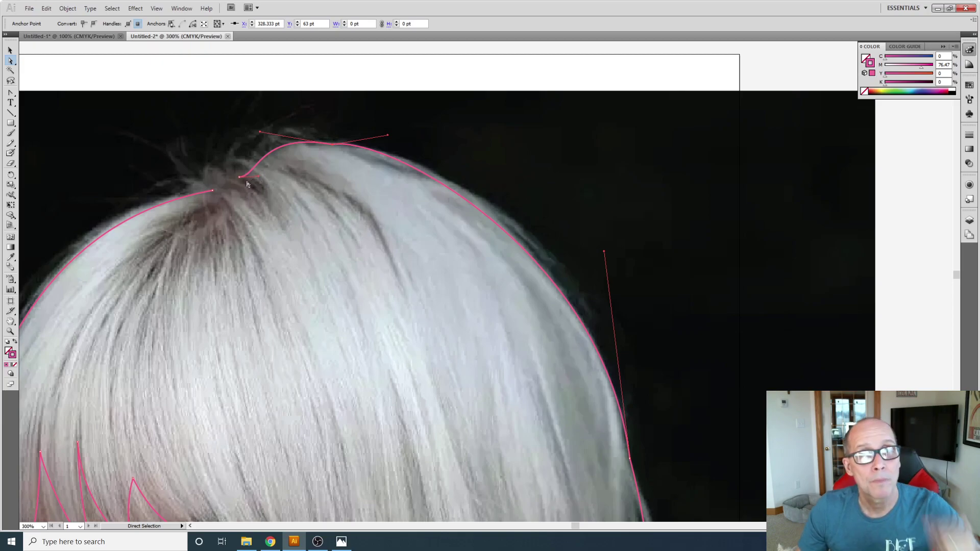
drag(240, 178, 212, 191)
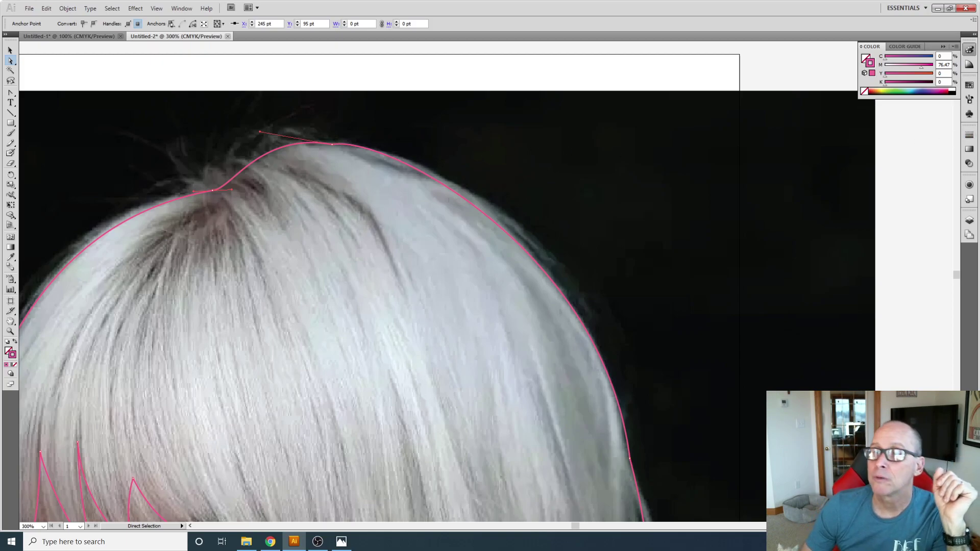
Step: Review the whole traced outline on the artboard with the path deselected and the original photo layer temporarily hidden
double_click(10, 321)
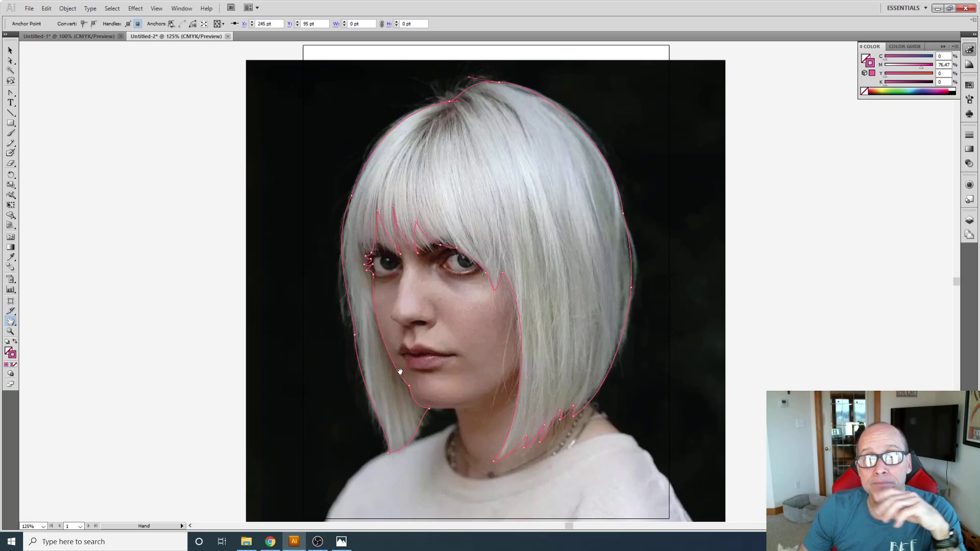
click(10, 51)
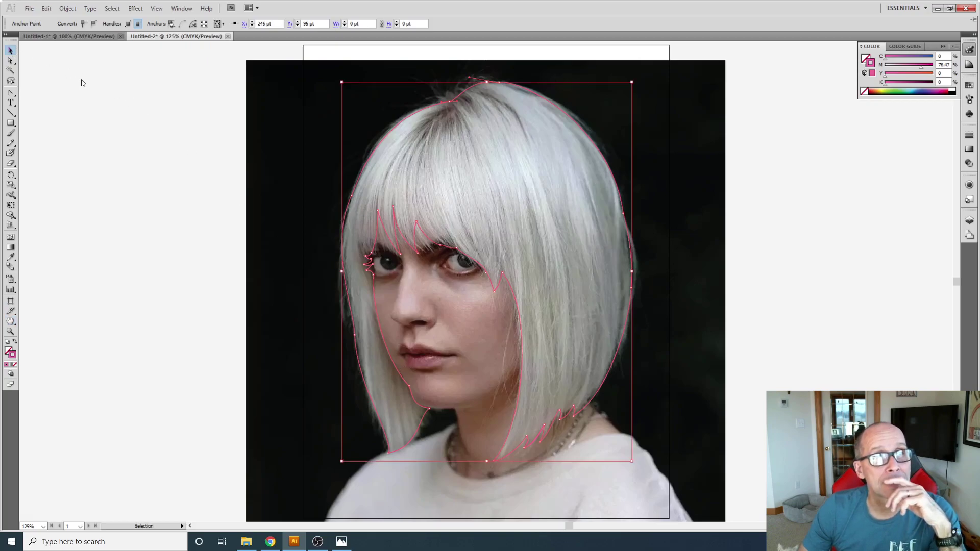
click(216, 234)
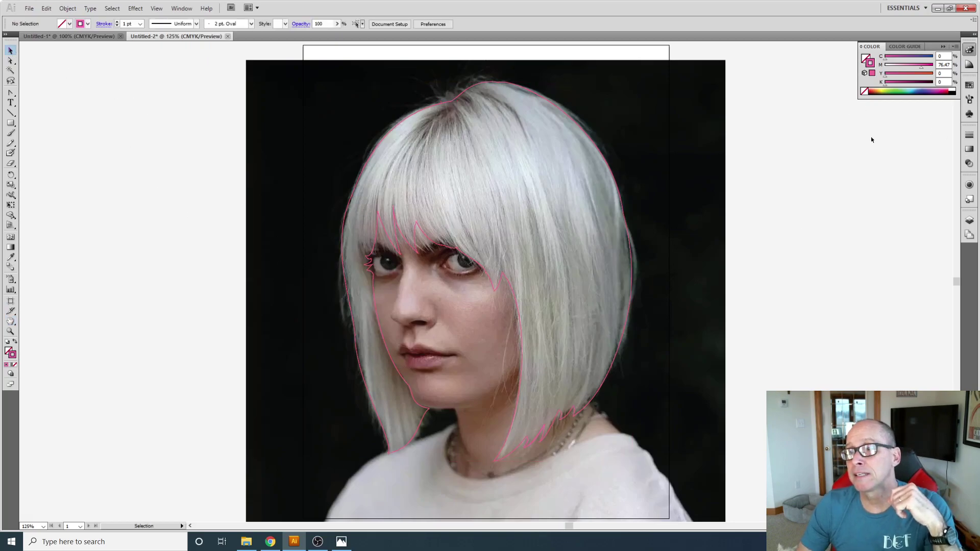
click(970, 221)
click(863, 237)
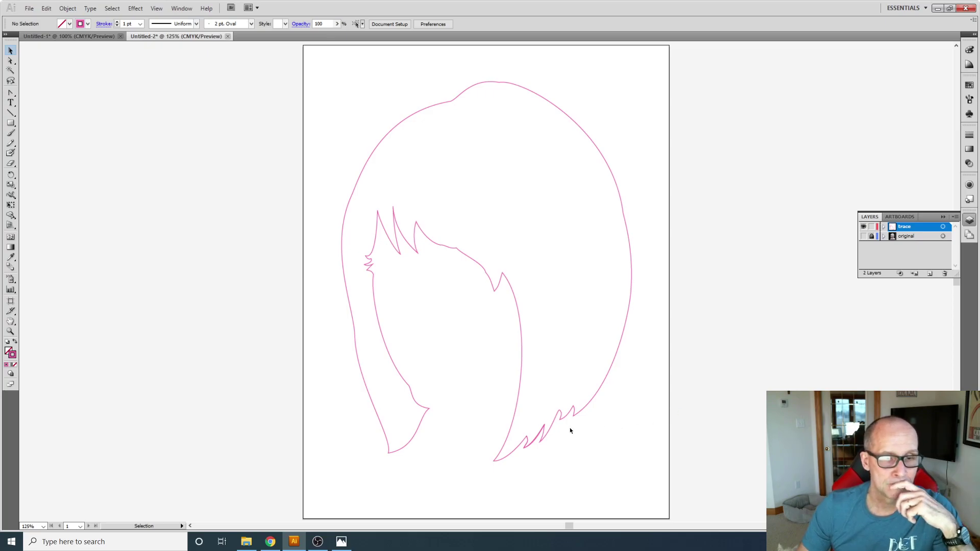
click(864, 236)
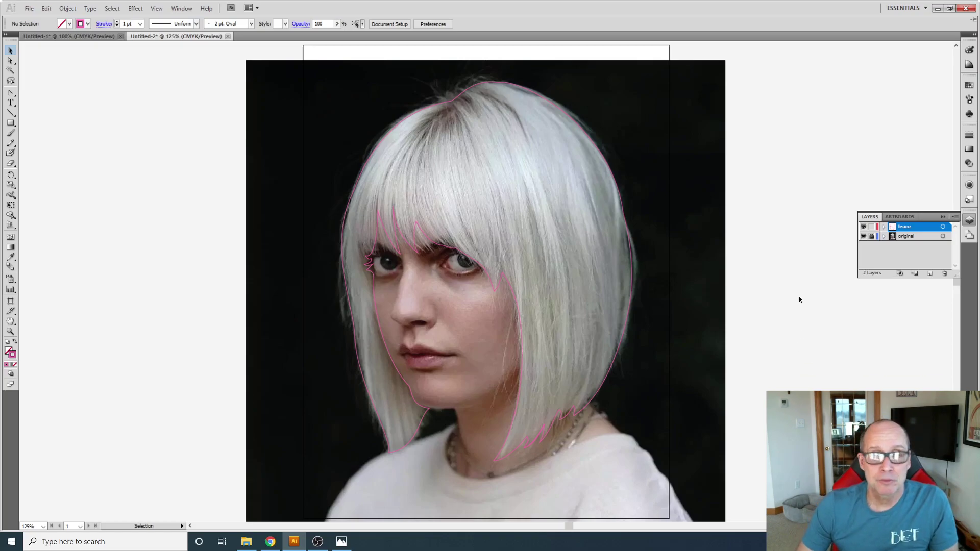
Step: Switch to the Photos app to view the StudioD Productions logo image, laughing_geezr2.png
click(341, 541)
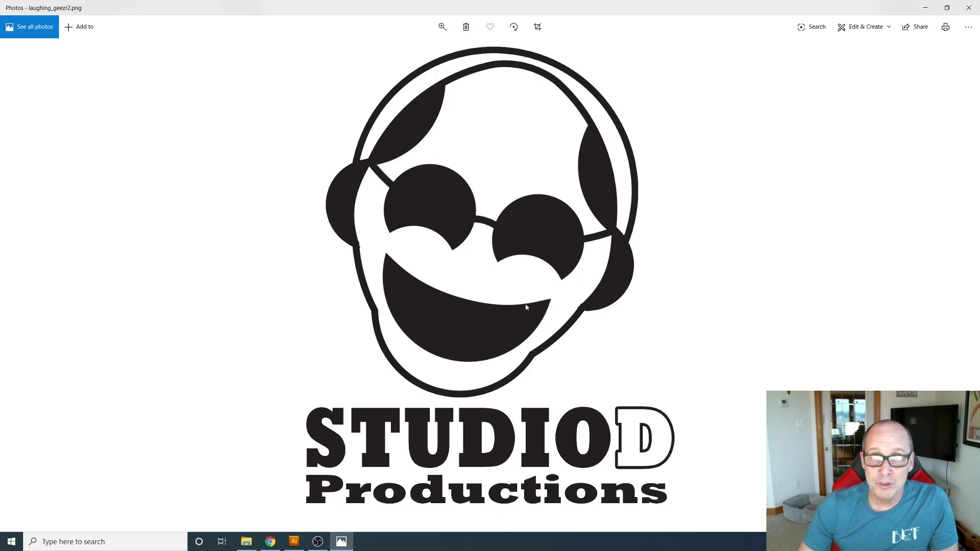